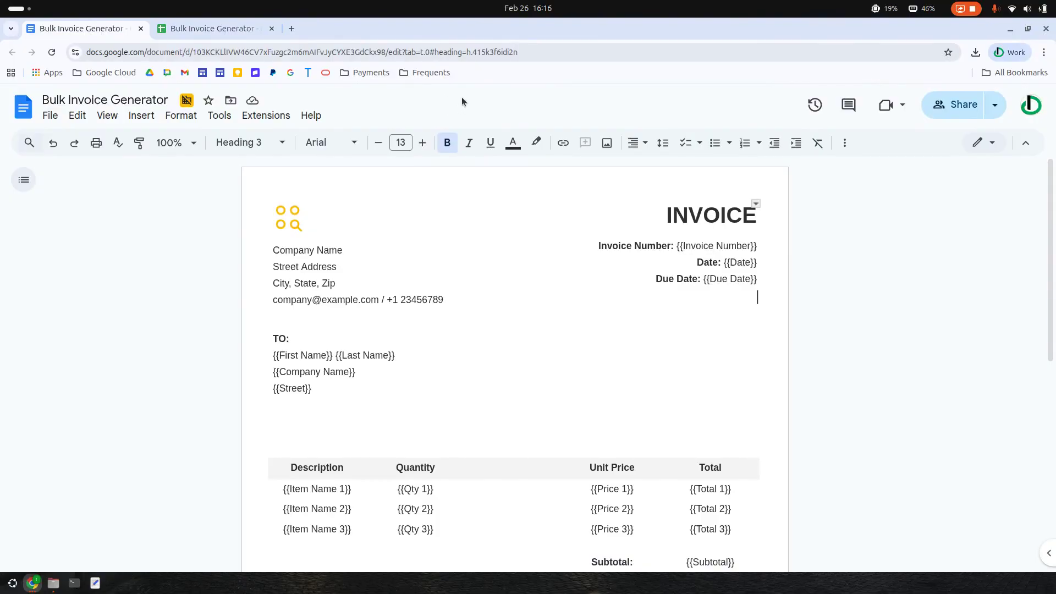
Open the configuration of the Bulk Invoice Generator add-on for the invoice template document.
left_click(266, 117)
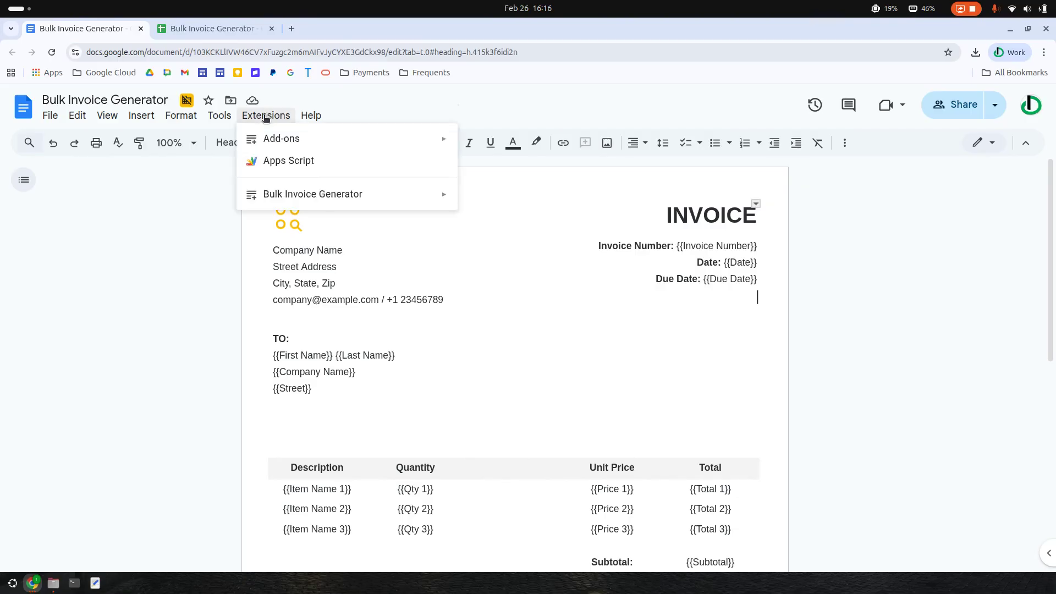
mouse_move(285, 193)
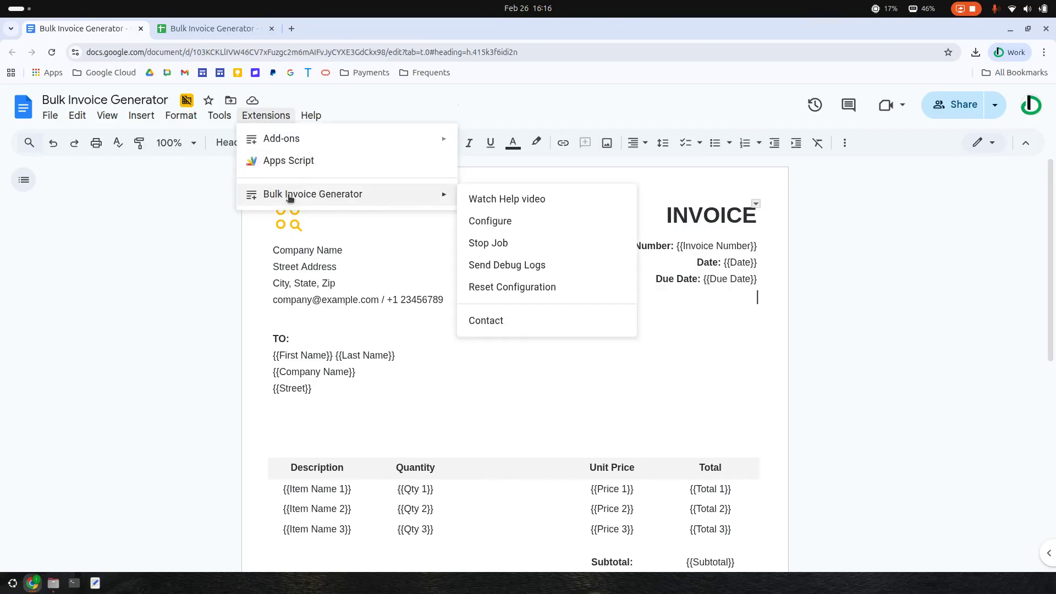
left_click(488, 222)
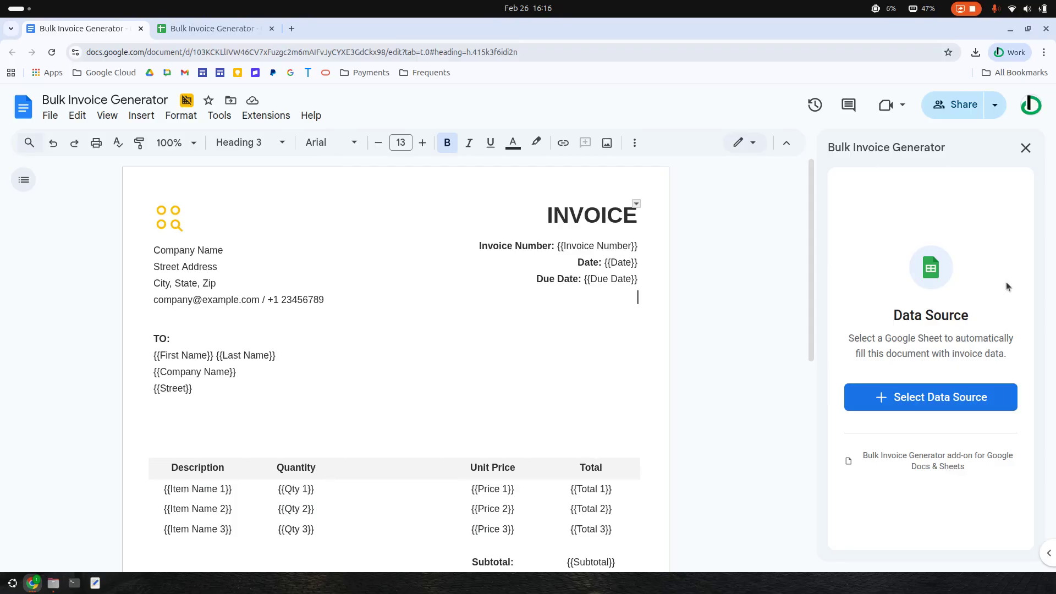
Review the invoice columns in Sheet1 of the Bulk Invoice Generator spreadsheet, then return to the template document.
left_click(212, 29)
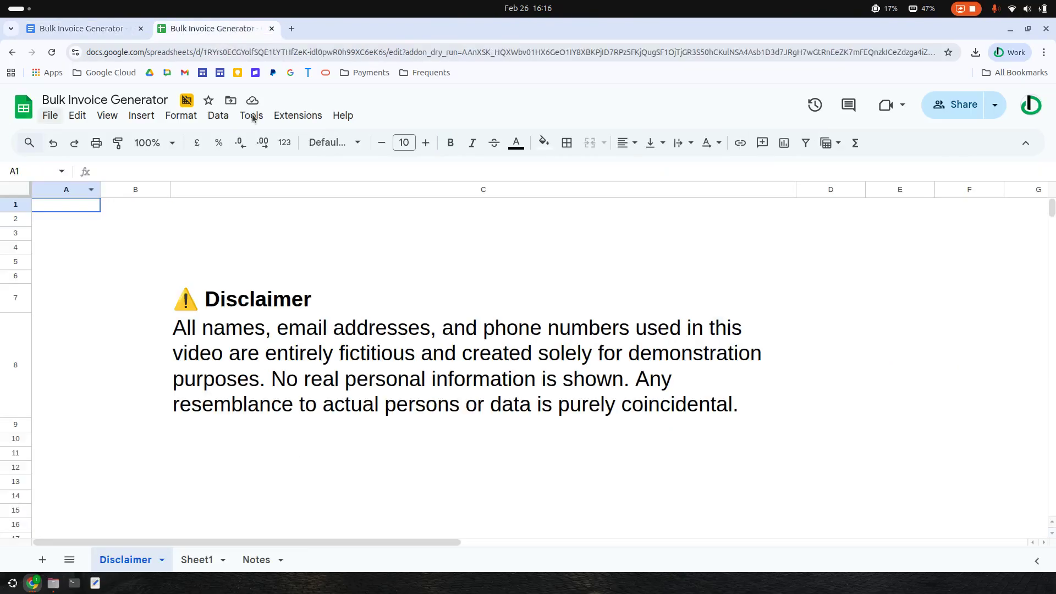
left_click(212, 560)
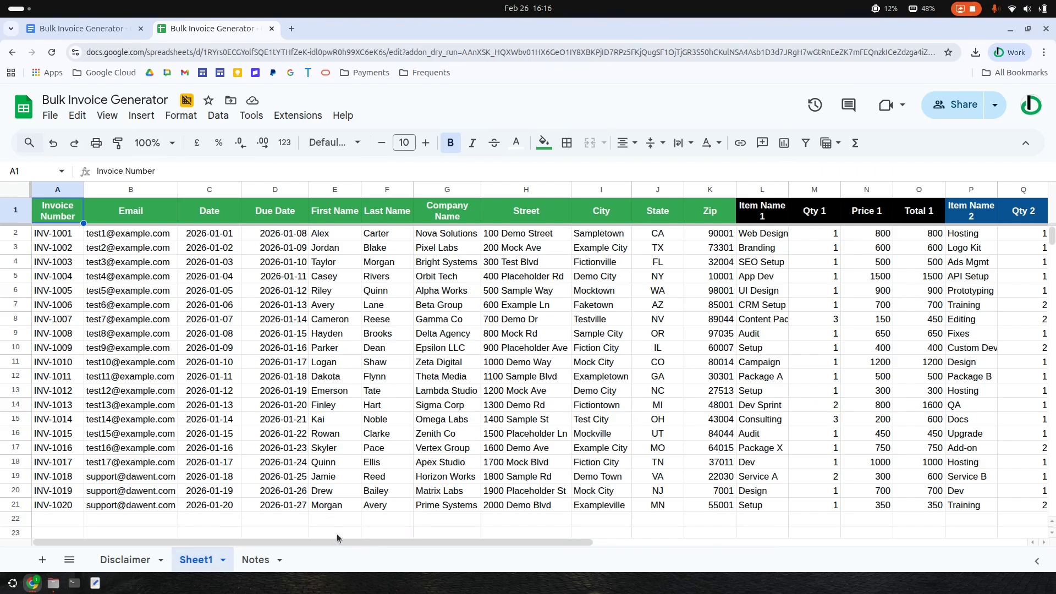
left_click_drag(338, 543, 761, 545)
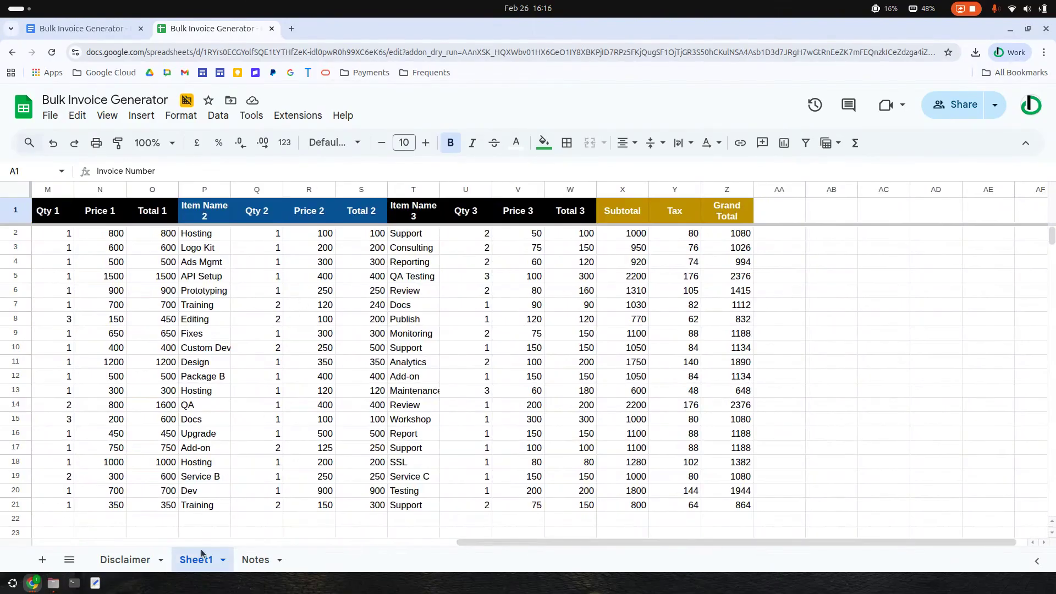
left_click(90, 30)
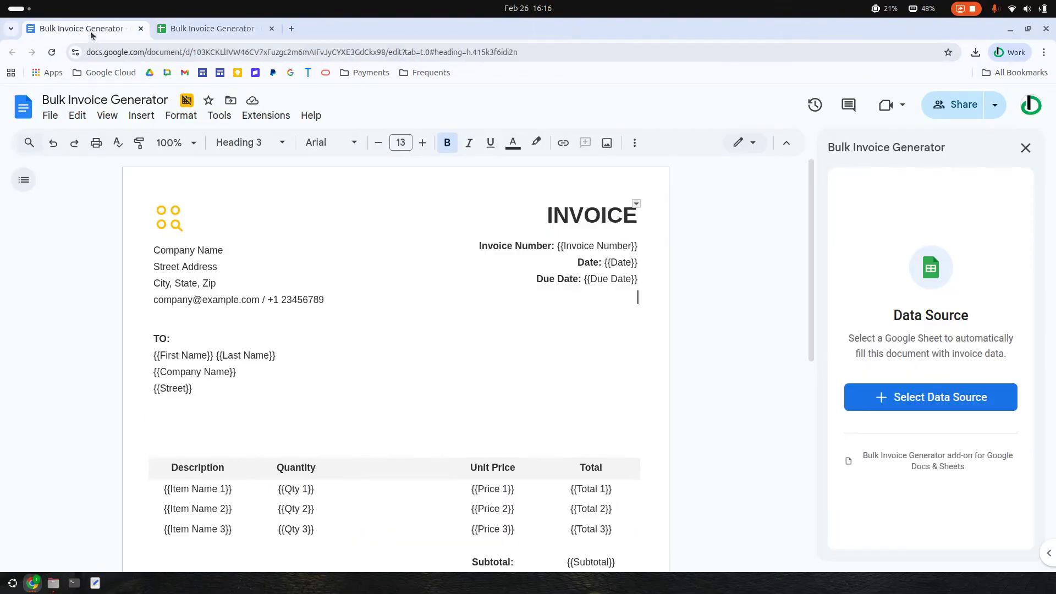
Select the Bulk Invoice Generator spreadsheet in Google Drive as the invoice data source.
left_click(938, 395)
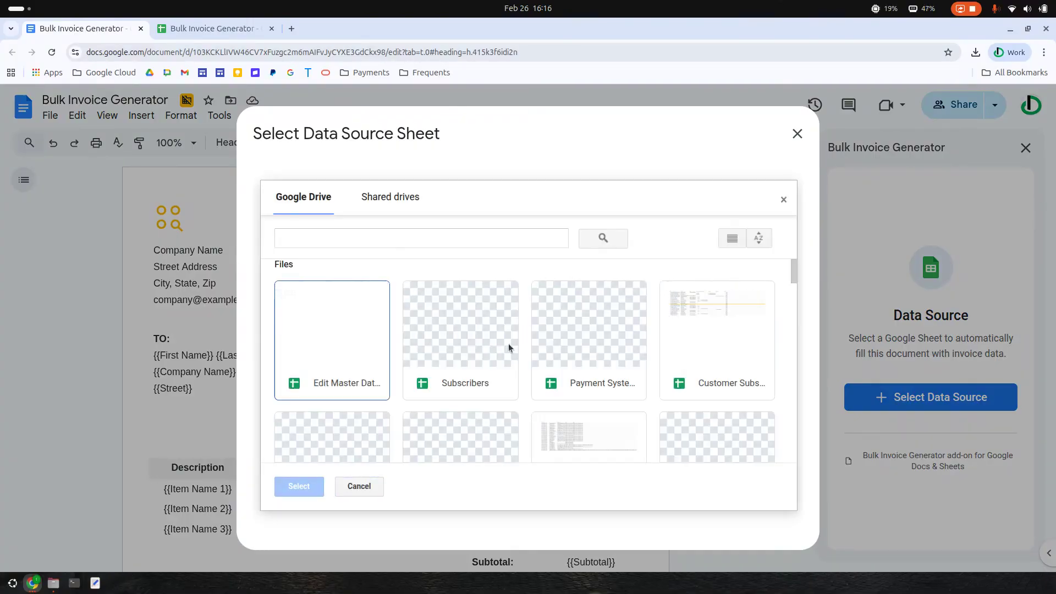
scroll(509, 348, "down", 3)
double_click(346, 345)
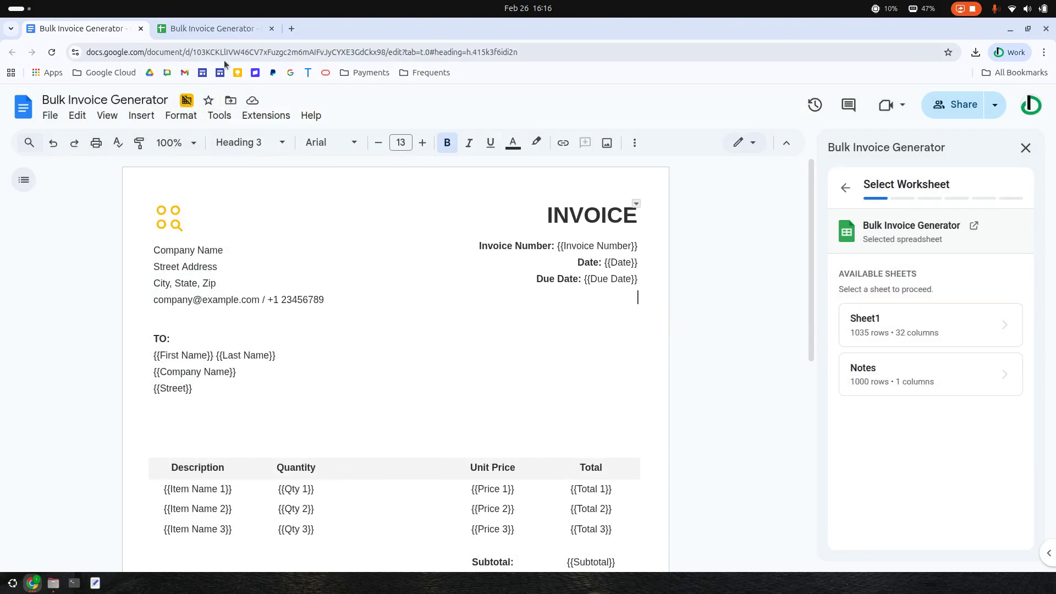
Check the spreadsheet's worksheets and choose Sheet1 as the worksheet for the invoice data.
left_click(220, 29)
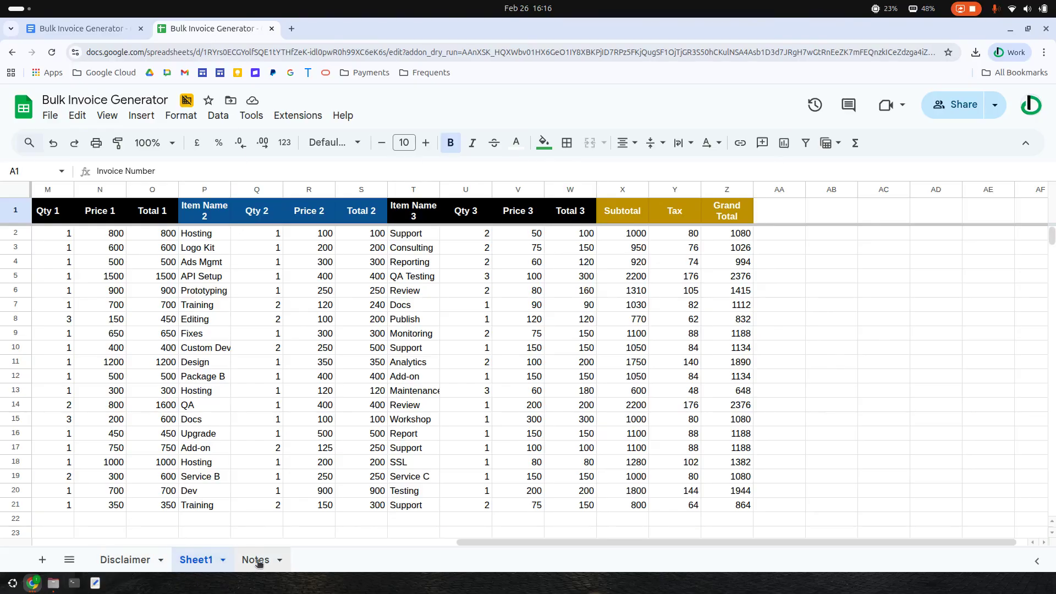
left_click(127, 29)
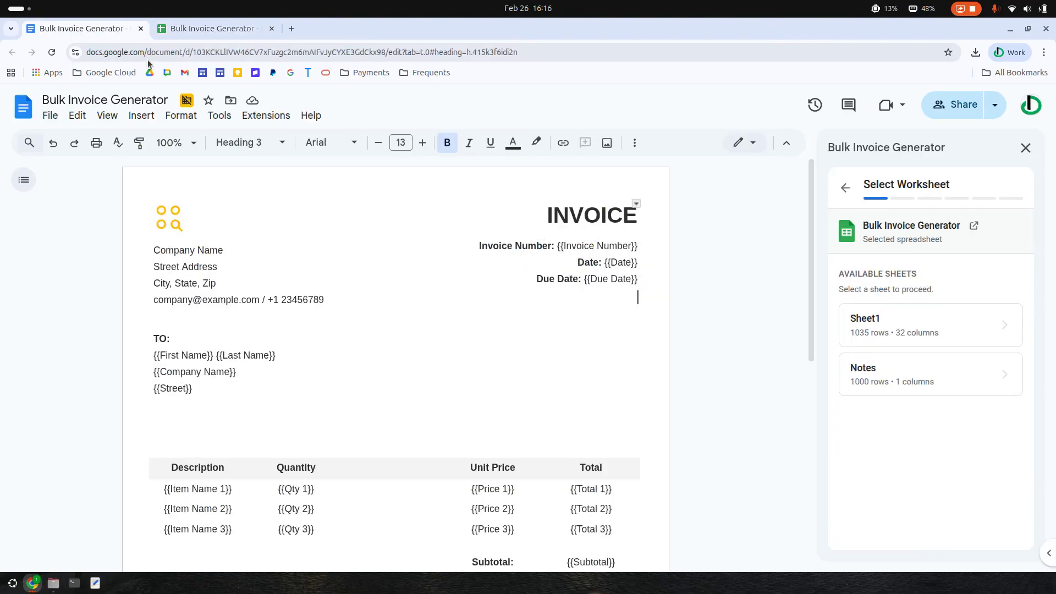
left_click(920, 334)
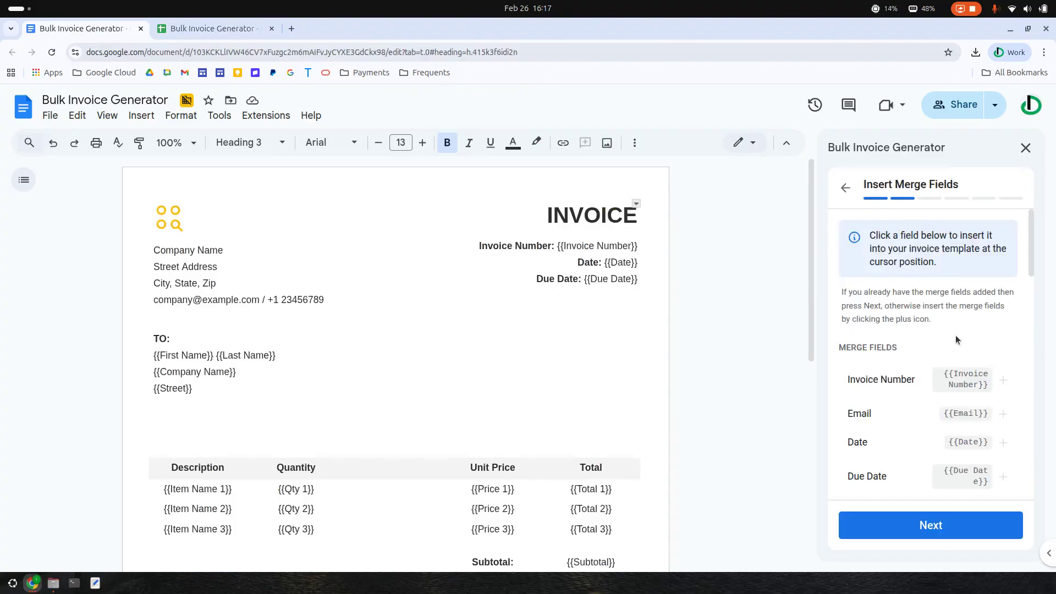
Examine the available merge fields and compare them with the placeholders already in the invoice template.
scroll(951, 315, "down", 3)
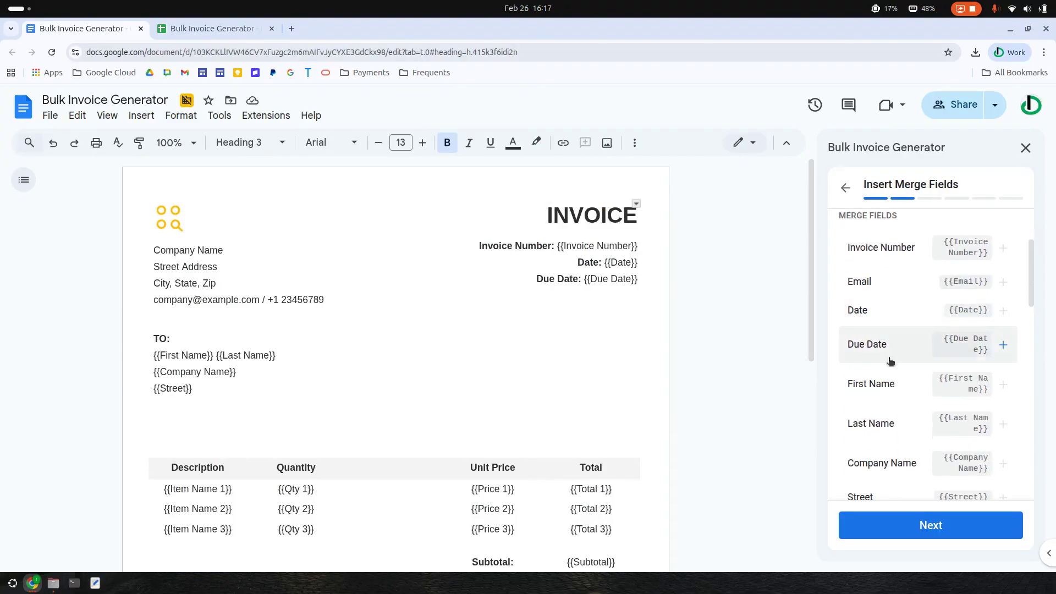
scroll(310, 371, "down", 2)
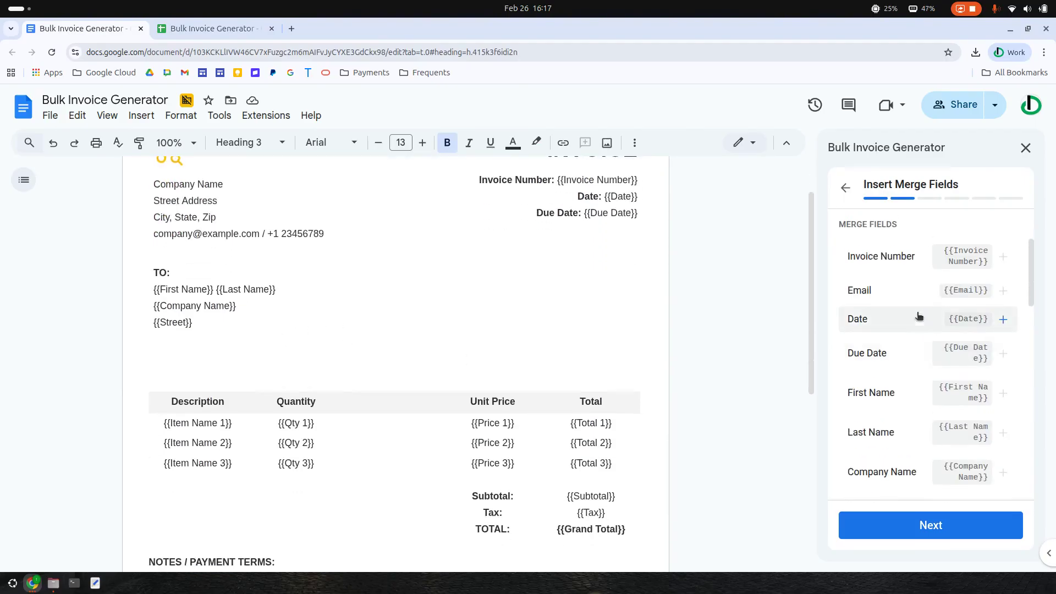
scroll(933, 319, "up", 2)
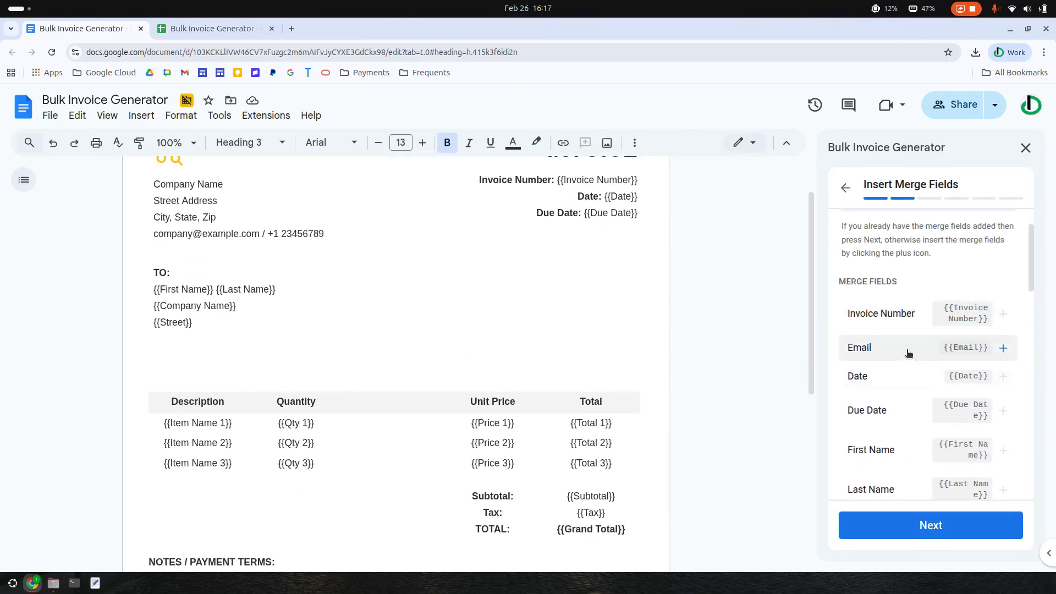
scroll(906, 346, "down", 4)
scroll(906, 348, "down", 12)
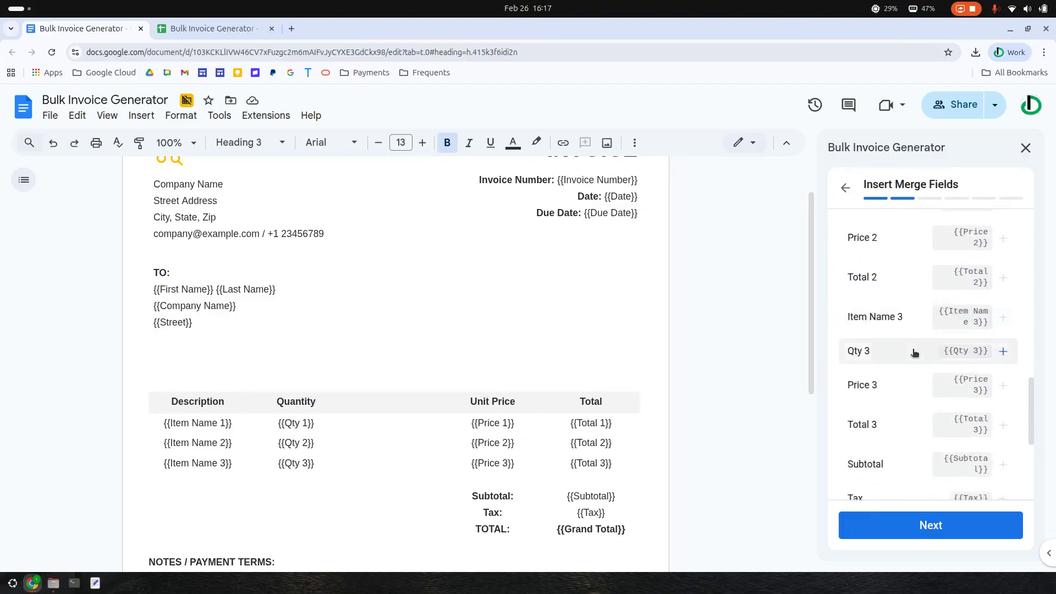
scroll(907, 346, "up", 8)
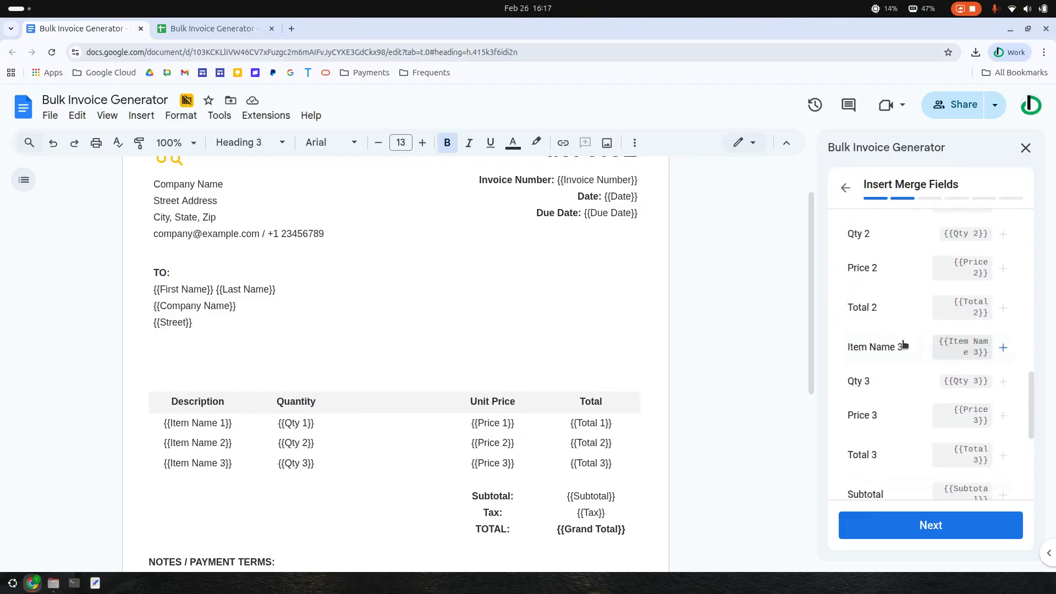
scroll(900, 344, "up", 1)
scroll(322, 378, "up", 2)
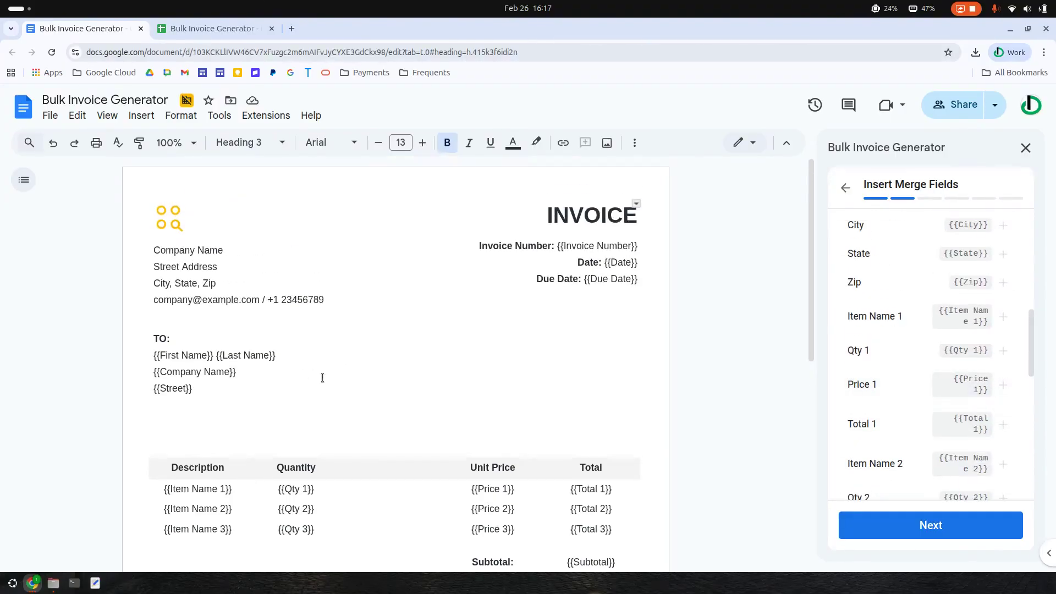
scroll(305, 390, "down", 2)
scroll(330, 396, "up", 2)
Insert the {{City}}, {{State}} and {{Zip}} merge fields on the empty line below {{Street}} in the recipient block.
left_click(164, 412)
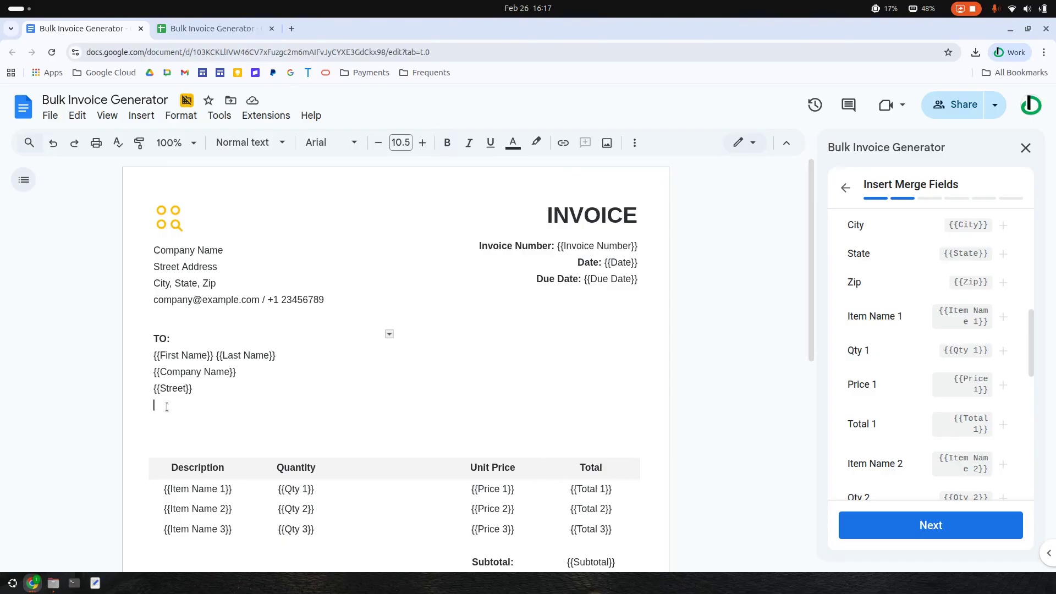
scroll(946, 354, "up", 4)
scroll(941, 362, "down", 2)
scroll(941, 362, "down", 1)
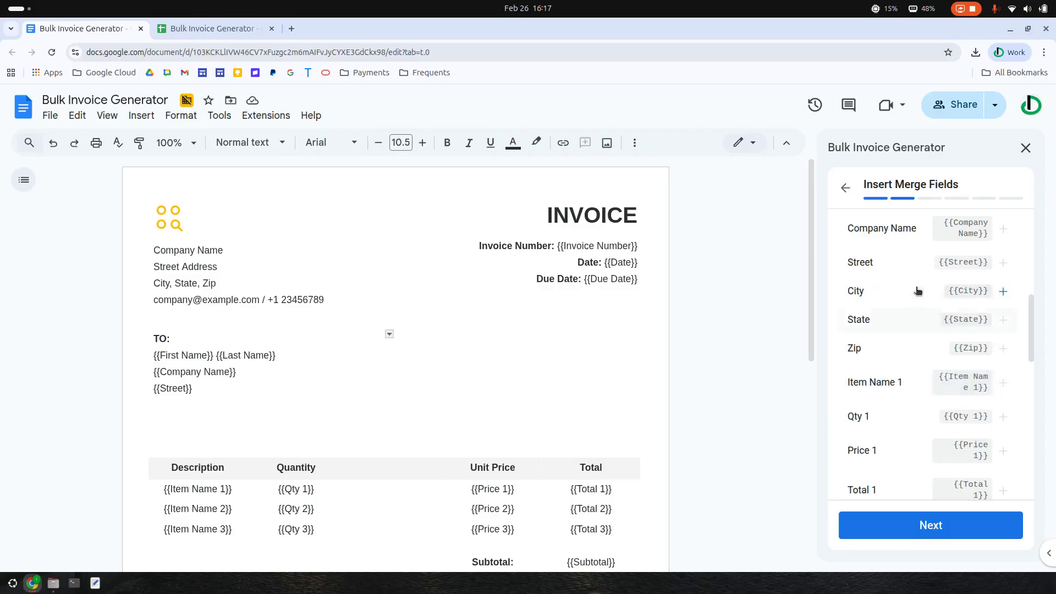
left_click(1003, 292)
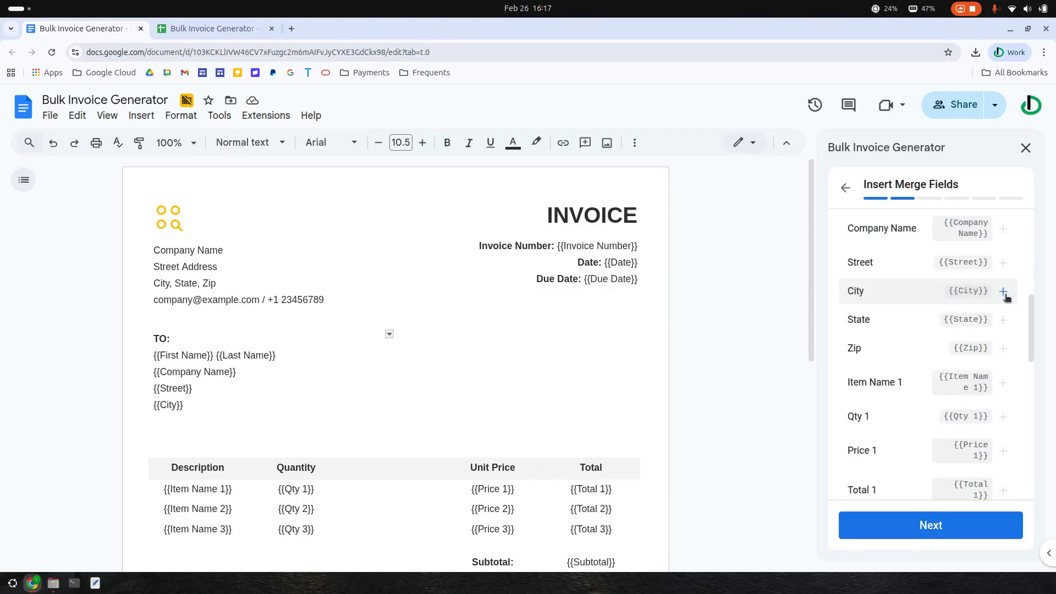
left_click(1003, 321)
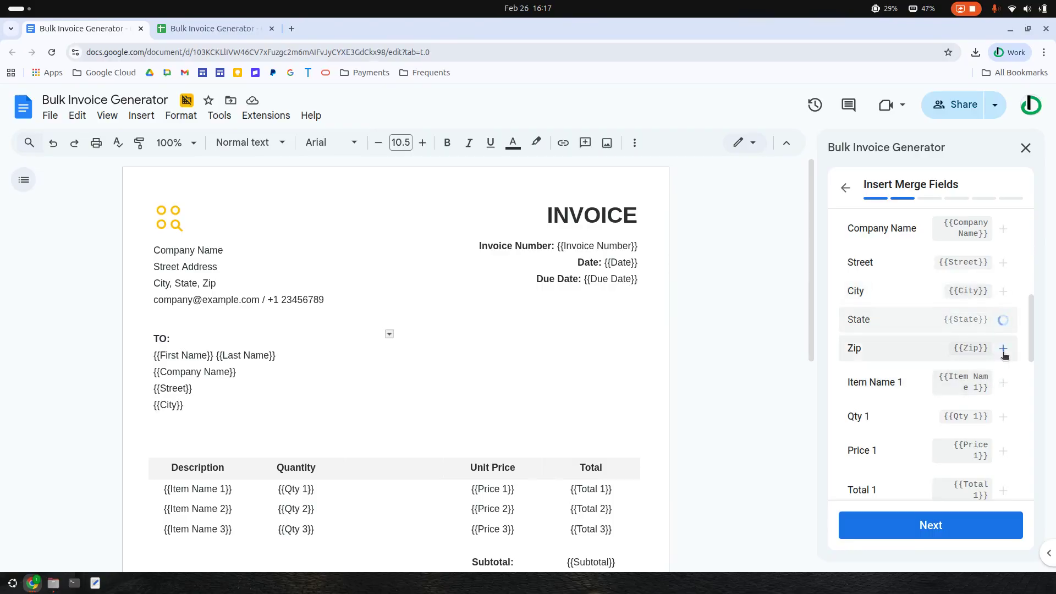
left_click(1003, 350)
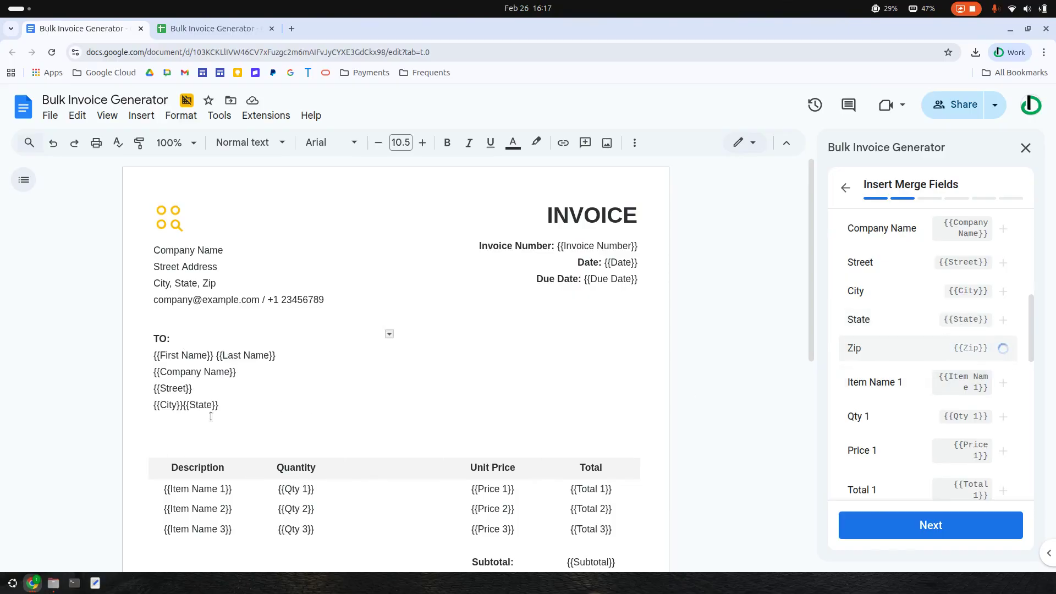
Separate the {{City}}, {{State}} and {{Zip}} merge fields in the recipient block with spaces.
left_click(182, 406)
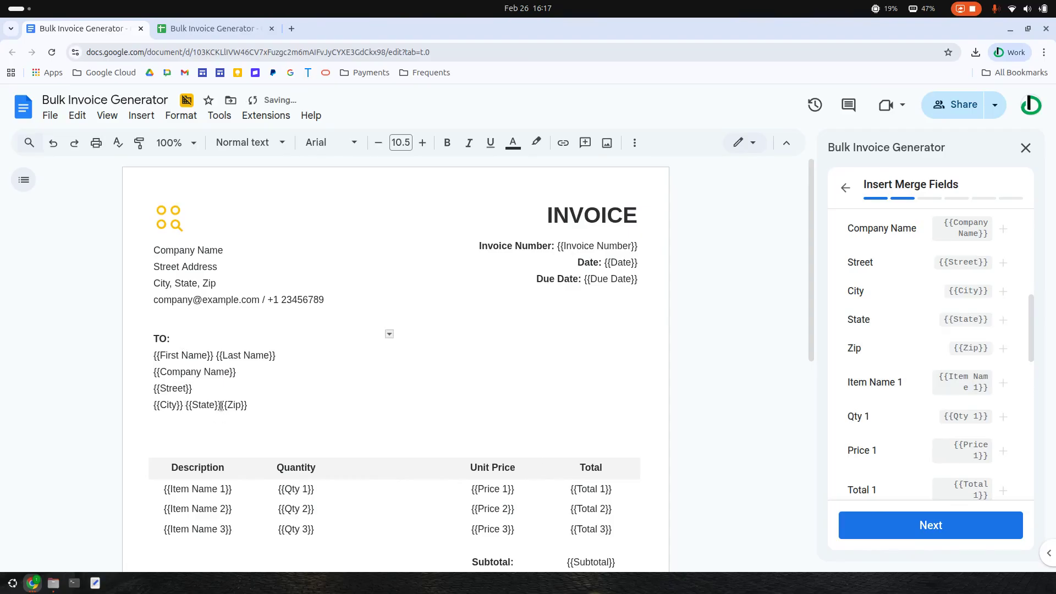
left_click(180, 424)
left_click(207, 426)
Insert the {{Email}} merge field on the line below the city, state and zip fields.
left_click(287, 420)
scroll(935, 380, "up", 6)
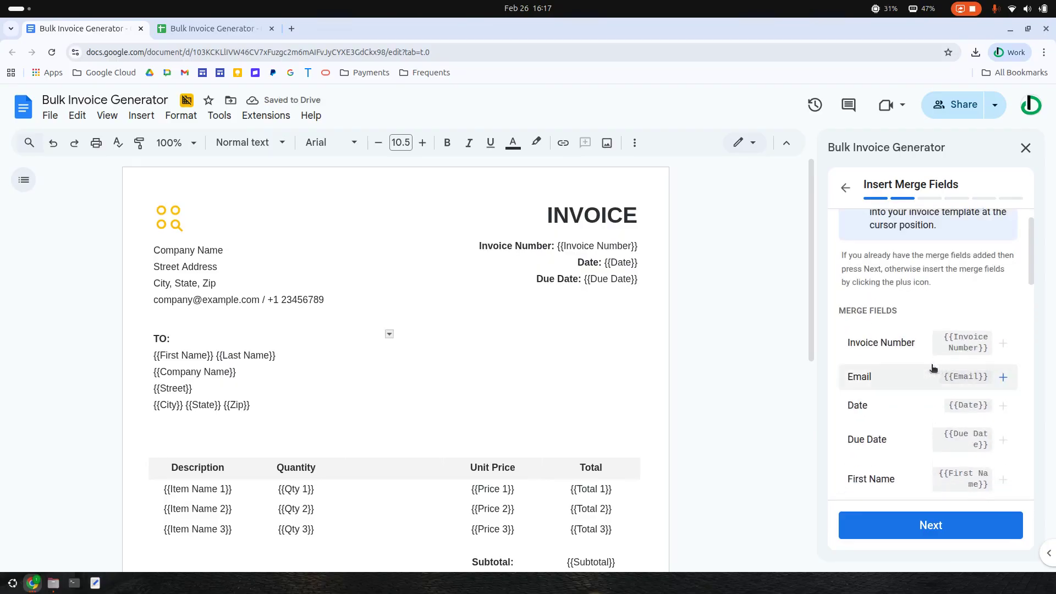
left_click(1003, 377)
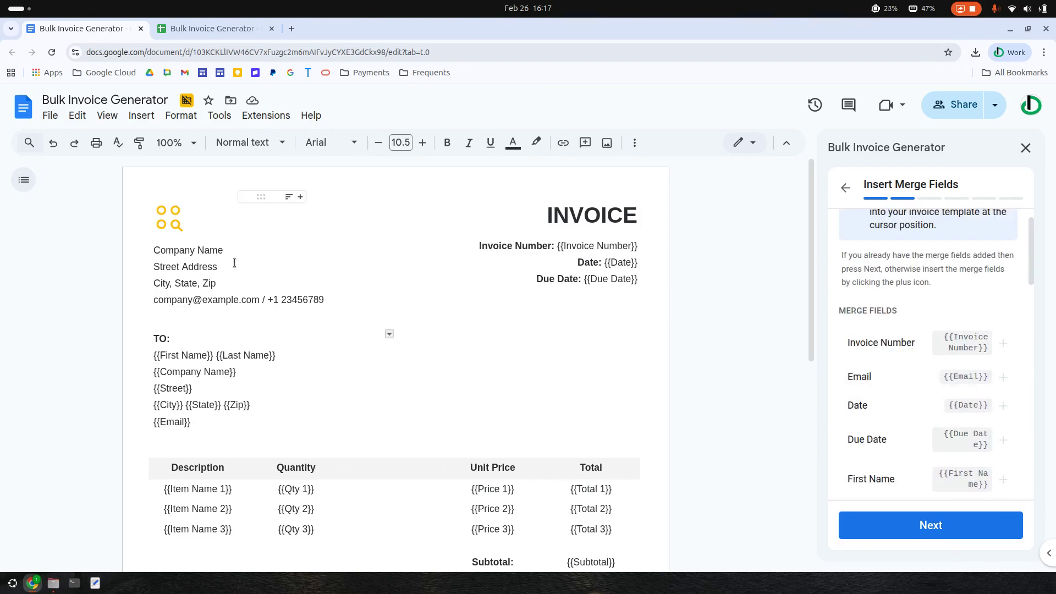
Finish the merge fields and select the Bulk Invoice Generator Google Doc as the invoice template.
scroll(396, 356, "down", 7)
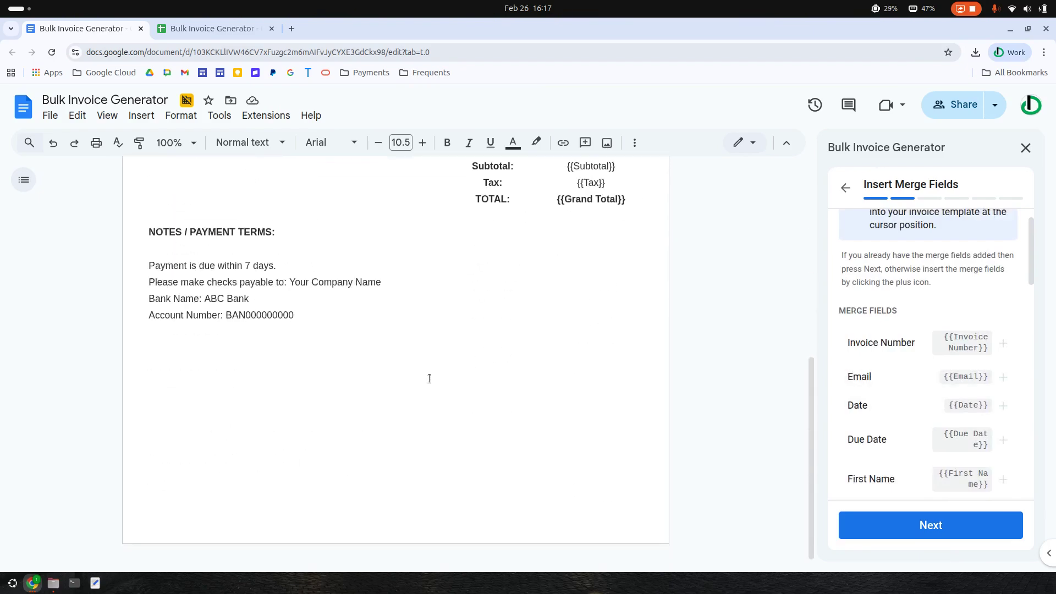
left_click(918, 521)
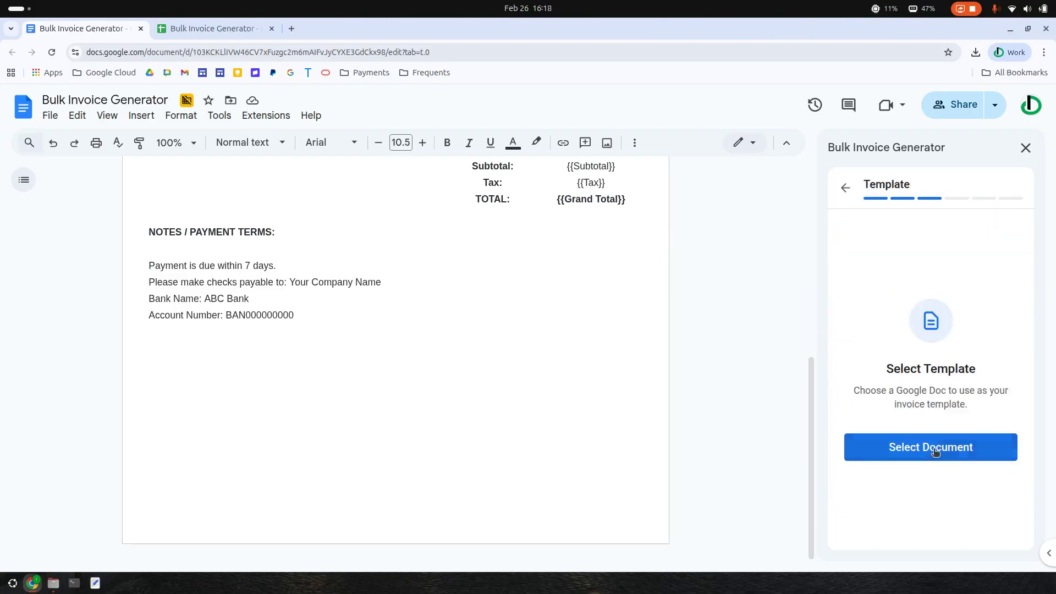
left_click(952, 453)
scroll(566, 381, "up", 7)
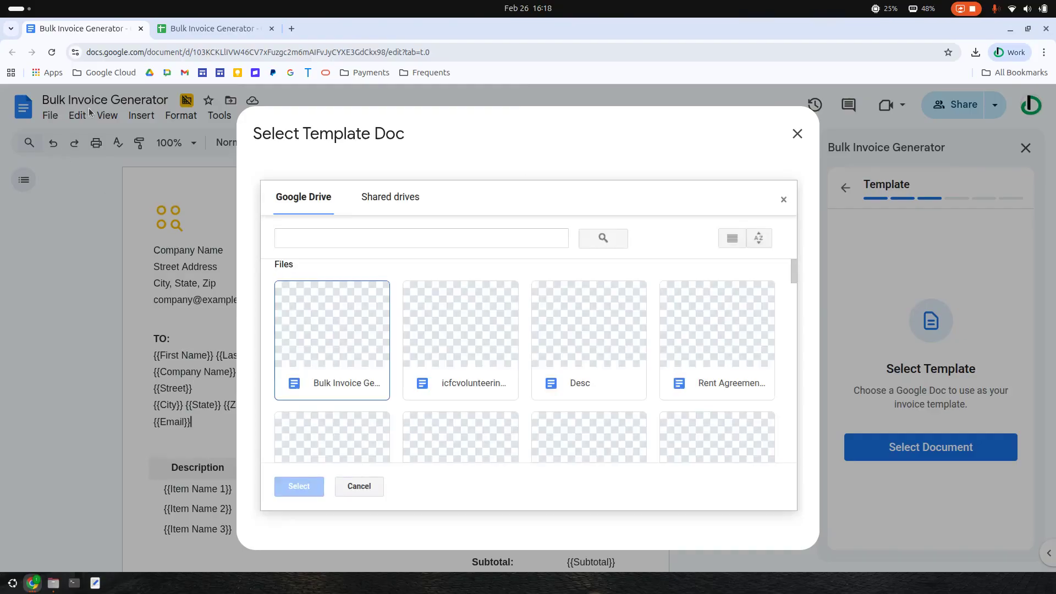
double_click(332, 327)
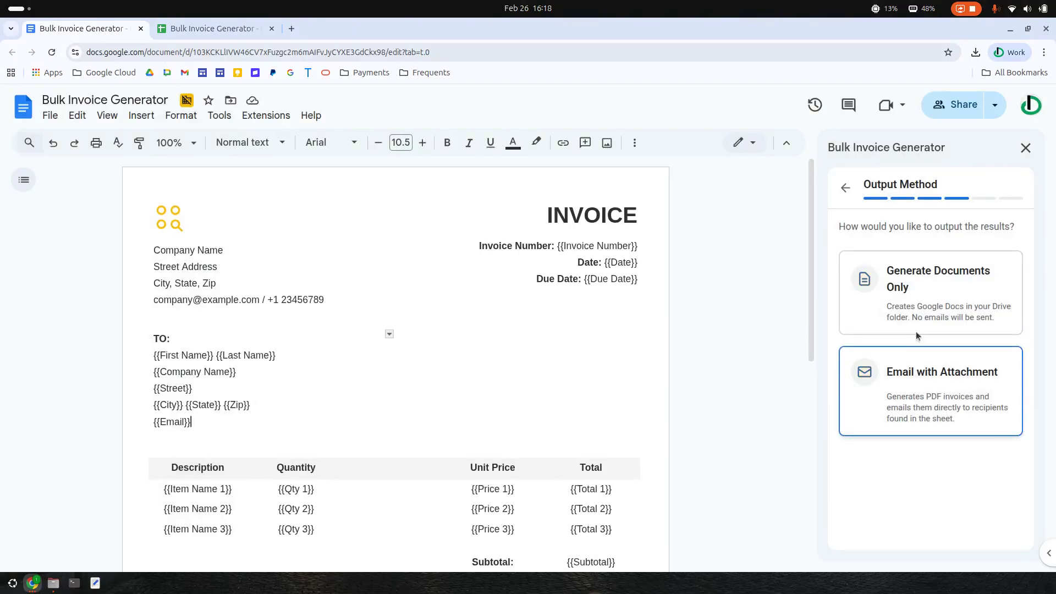
Choose Generate Documents Only as the output method and use {{Invoice Number}} as the document filename.
left_click(928, 289)
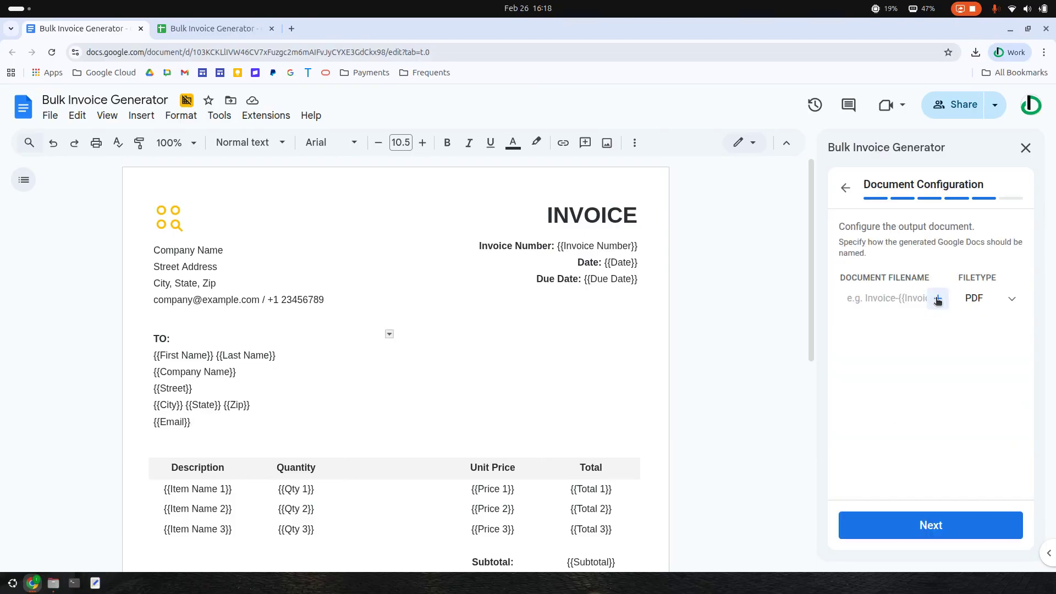
left_click(938, 299)
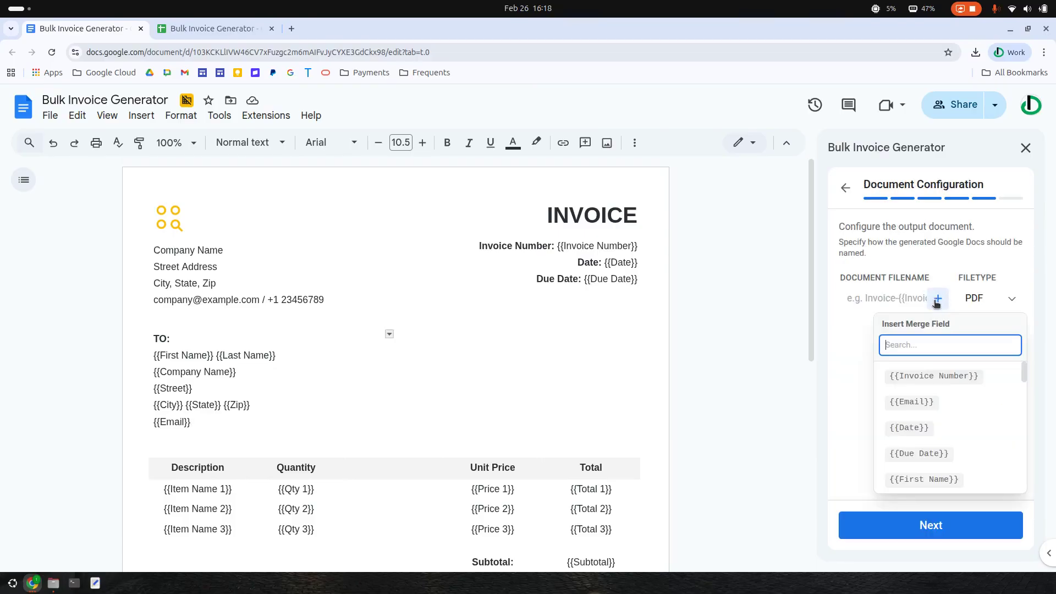
left_click(930, 377)
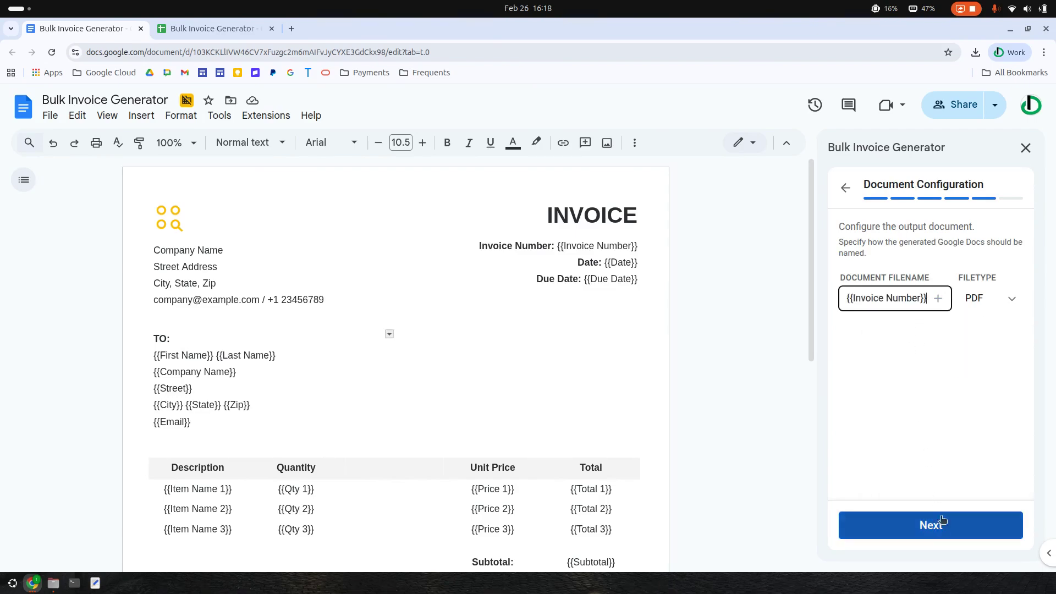
Try DOCS as the output file type, set it back to PDF, and continue to the data row filter.
left_click(993, 292)
left_click(996, 337)
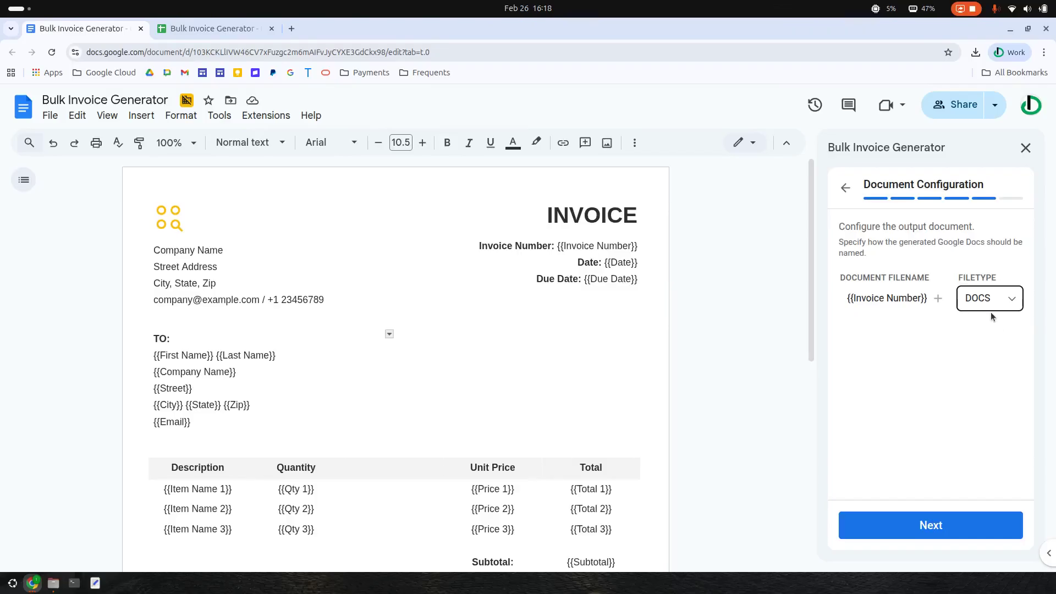
left_click(985, 311)
left_click(984, 318)
left_click(931, 526)
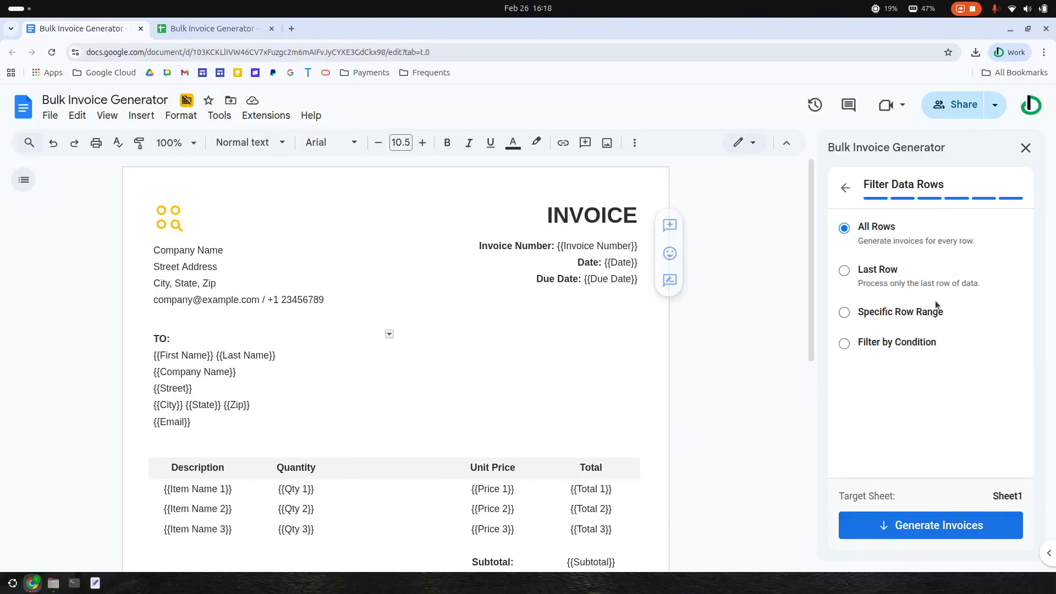
Try the Specific Row Range filter and look over the data rows in the Google Sheet.
left_click_drag(891, 271, 900, 272)
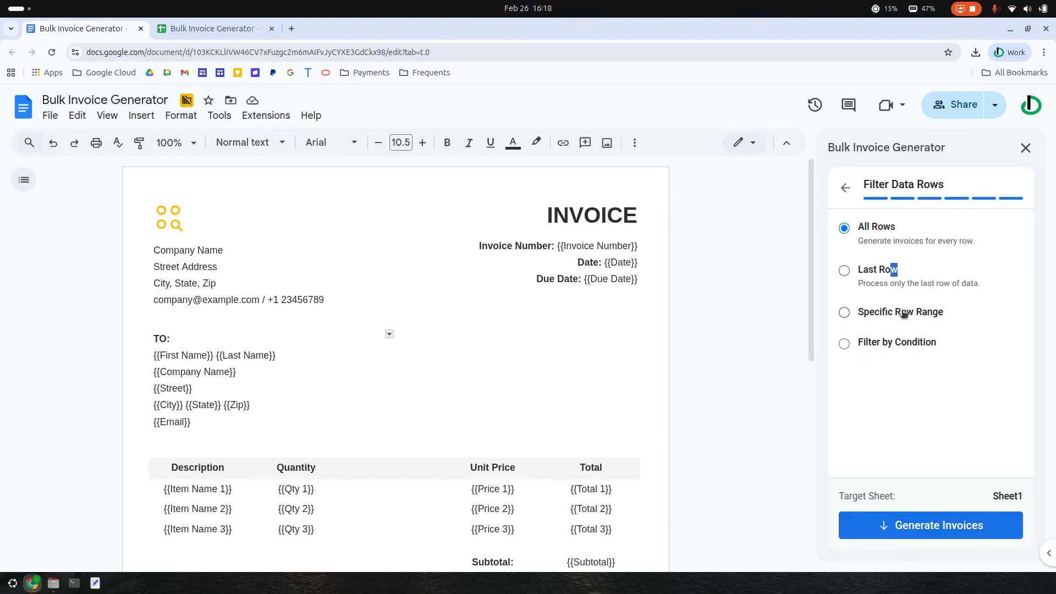
left_click(902, 313)
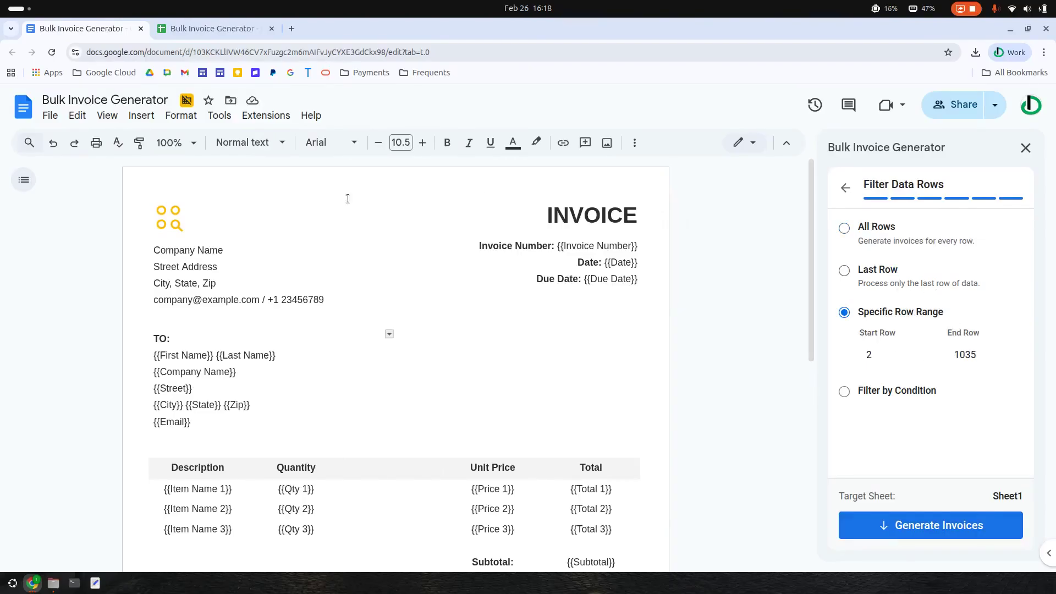
left_click(212, 28)
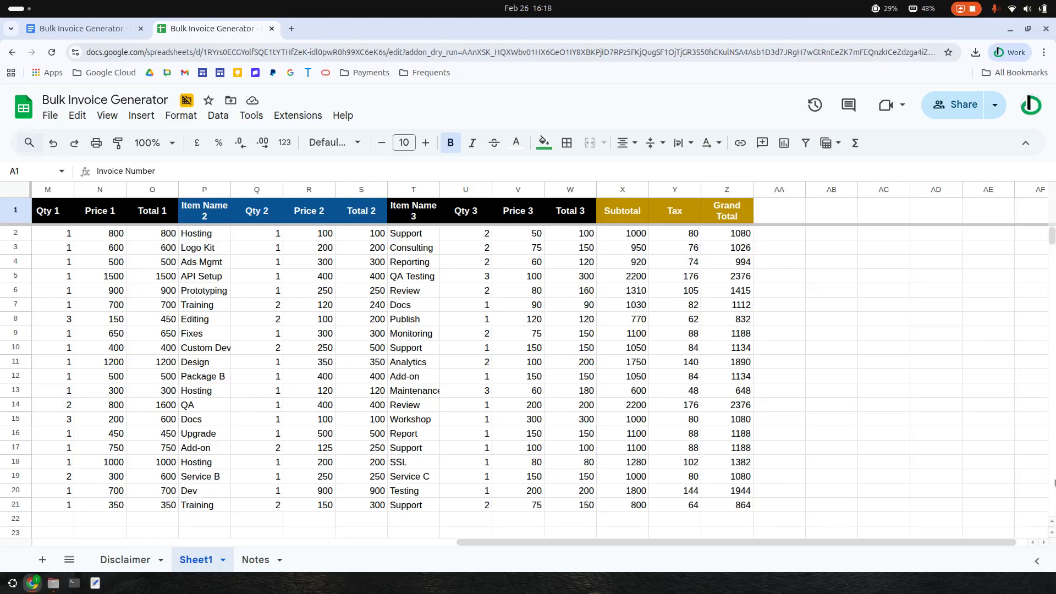
left_click_drag(1053, 236, 1055, 150)
left_click(83, 29)
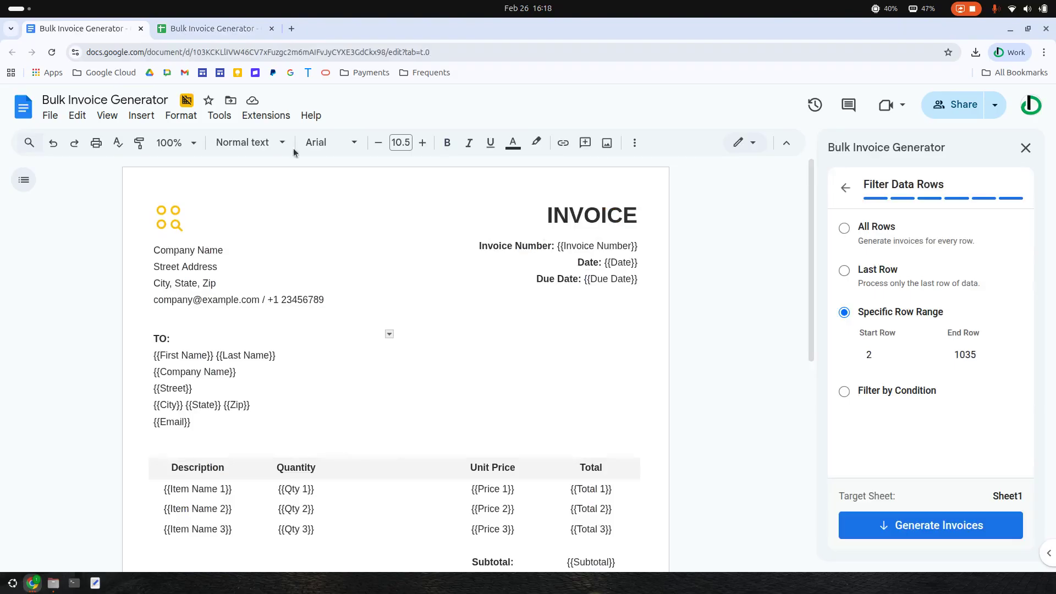
Choose Filter by Condition for the data rows and review the Invoice Number column in the Google Sheet.
left_click(889, 392)
scroll(933, 379, "down", 1)
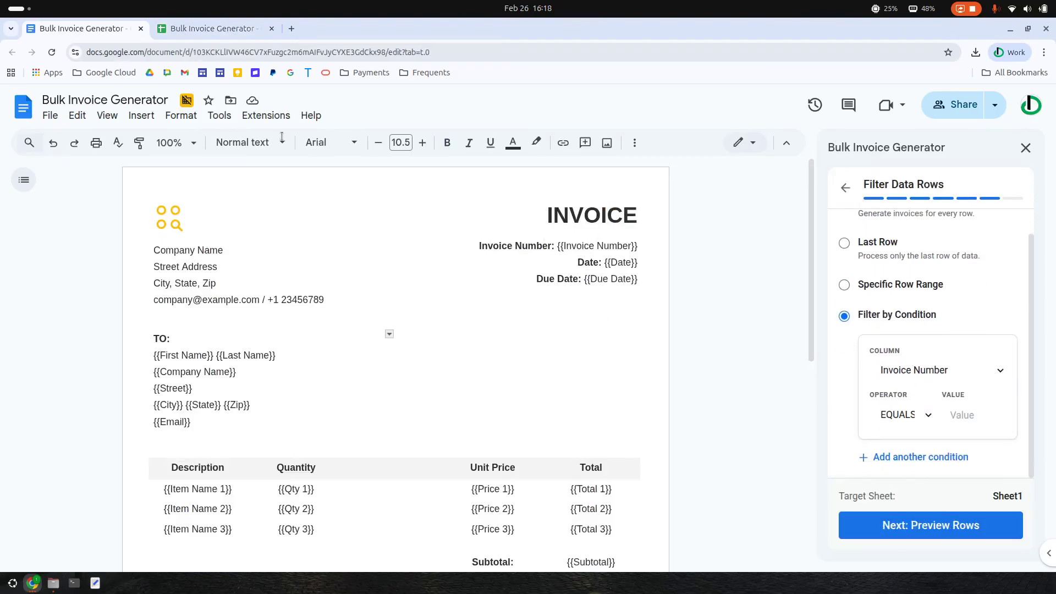
left_click(212, 28)
left_click_drag(672, 547, 218, 547)
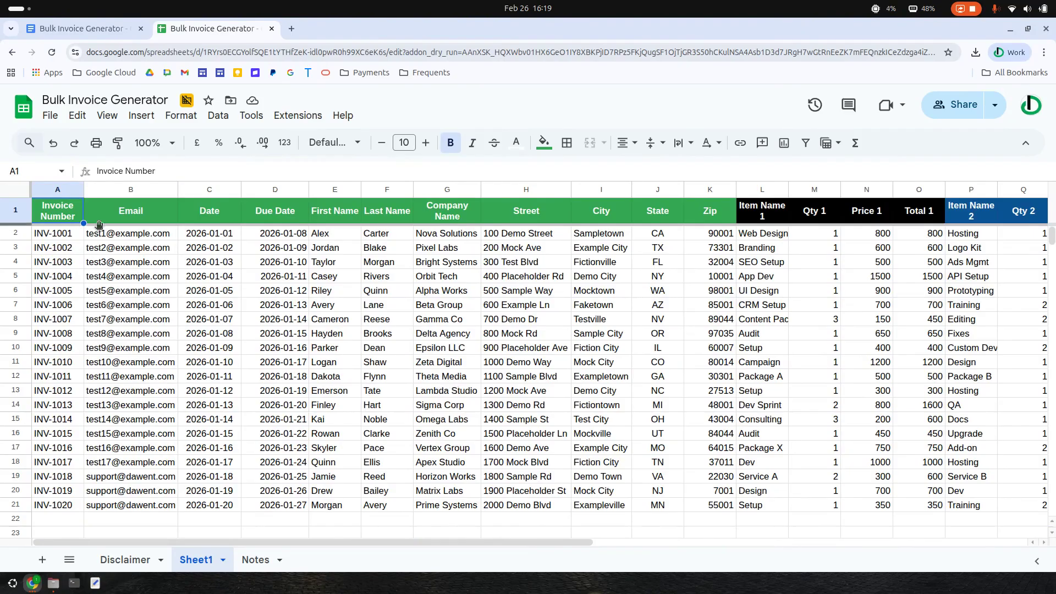
left_click(75, 237)
left_click(74, 28)
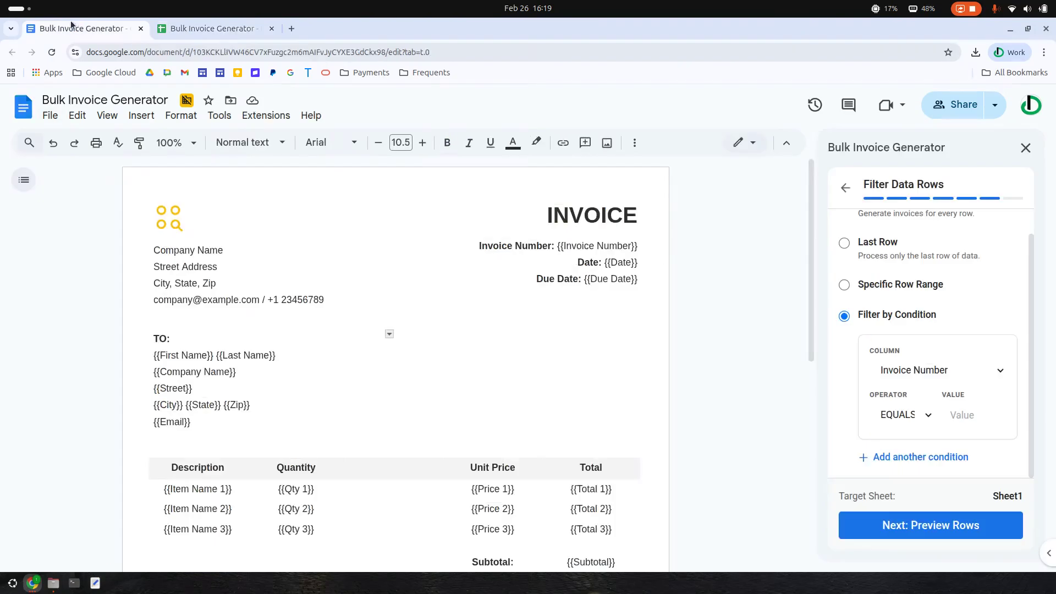
Set the filter condition to Invoice Number contains 1 and preview the matching rows.
left_click(902, 377)
left_click(911, 371)
left_click(909, 417)
left_click(909, 467)
left_click(974, 415)
type("1")
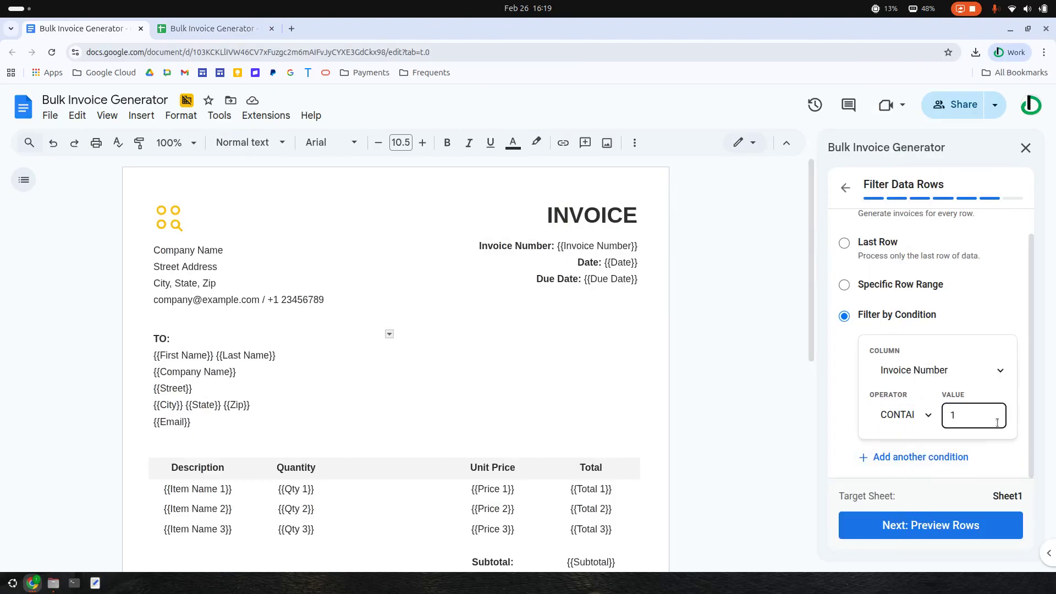
left_click(927, 462)
left_click(1014, 338)
left_click(928, 527)
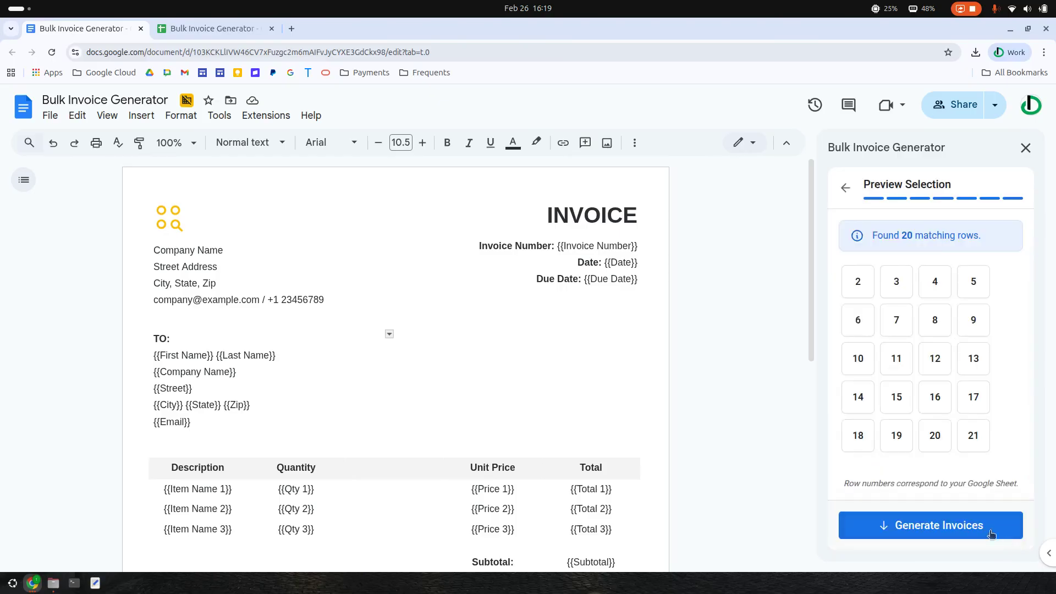
Compare the previewed rows with the invoice numbers in A2:A21 of the Google Sheet, and return to the row filter.
left_click(198, 26)
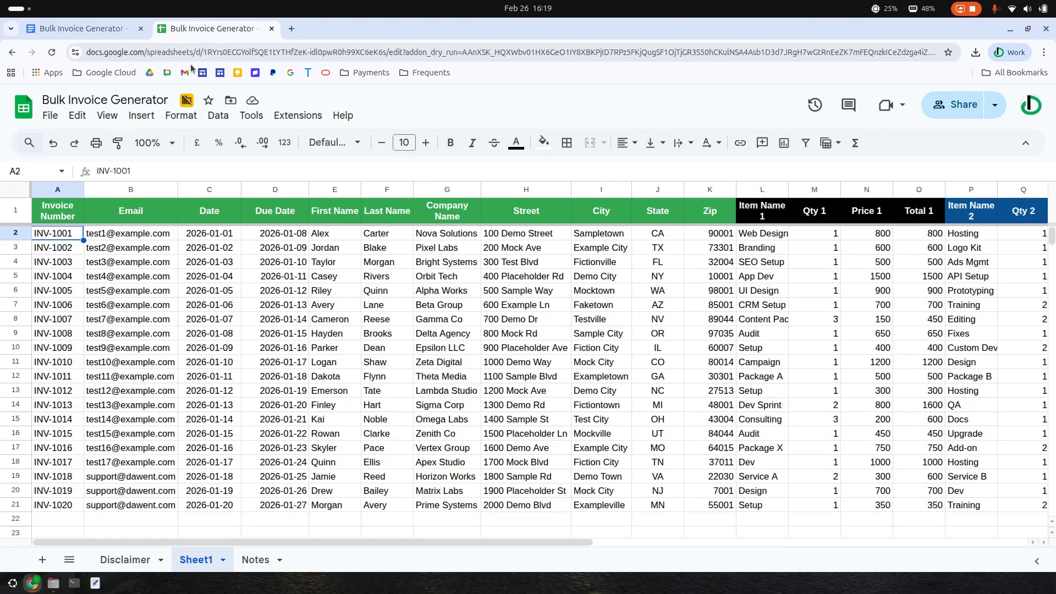
left_click_drag(51, 236, 54, 510)
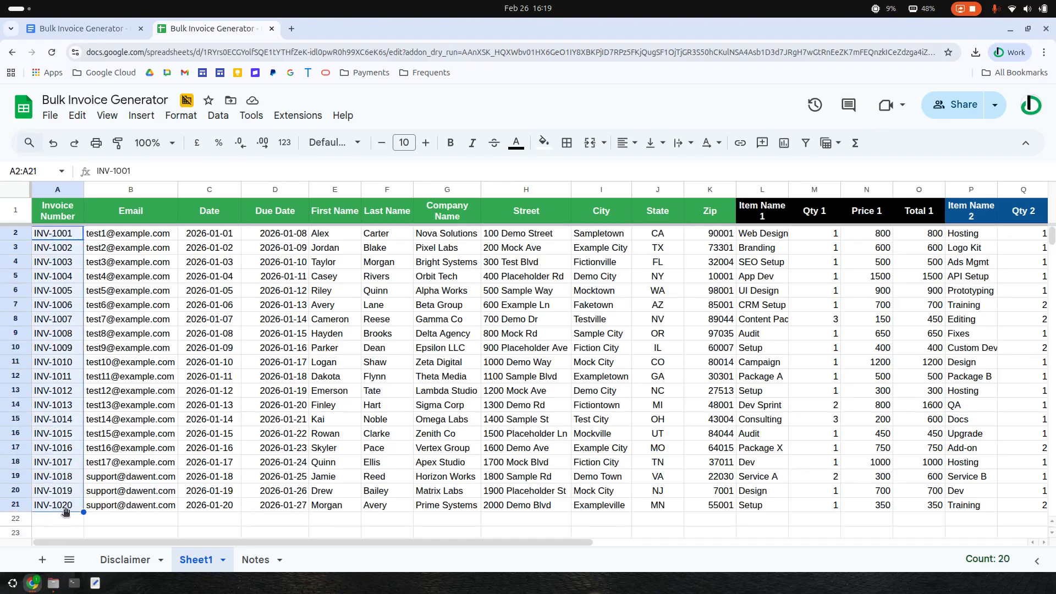
left_click(70, 28)
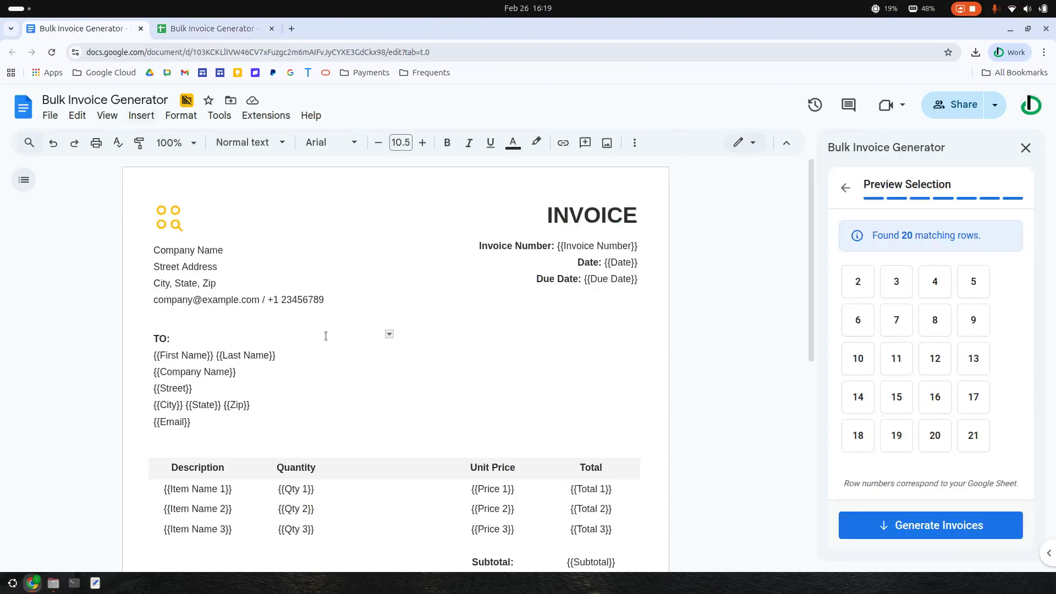
left_click(854, 188)
Examine the Qty 1 and Price 1 columns in the Google Sheet for a value to filter by.
left_click(187, 30)
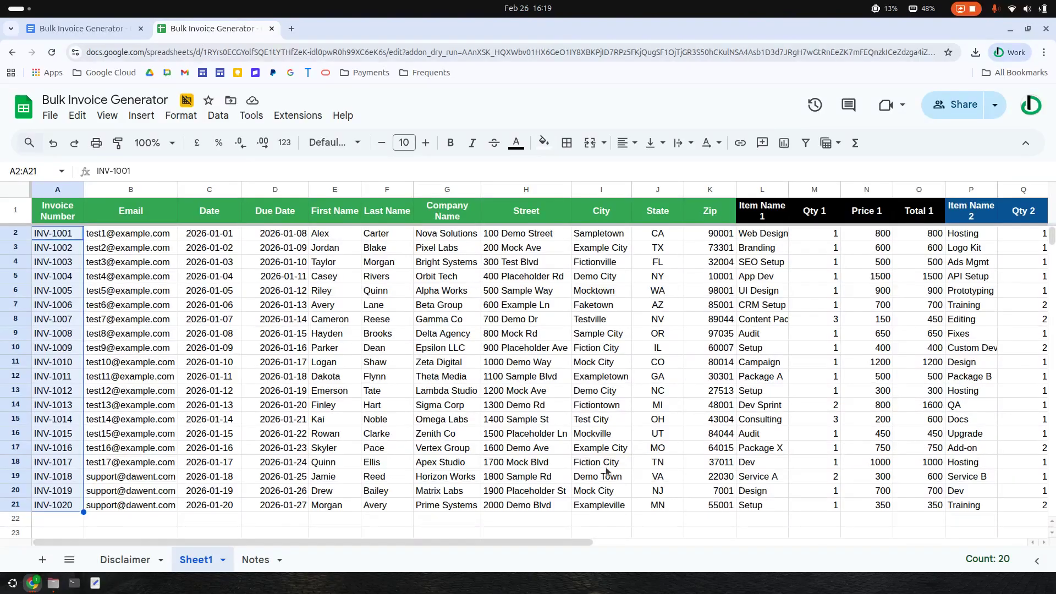
left_click_drag(513, 542, 289, 545)
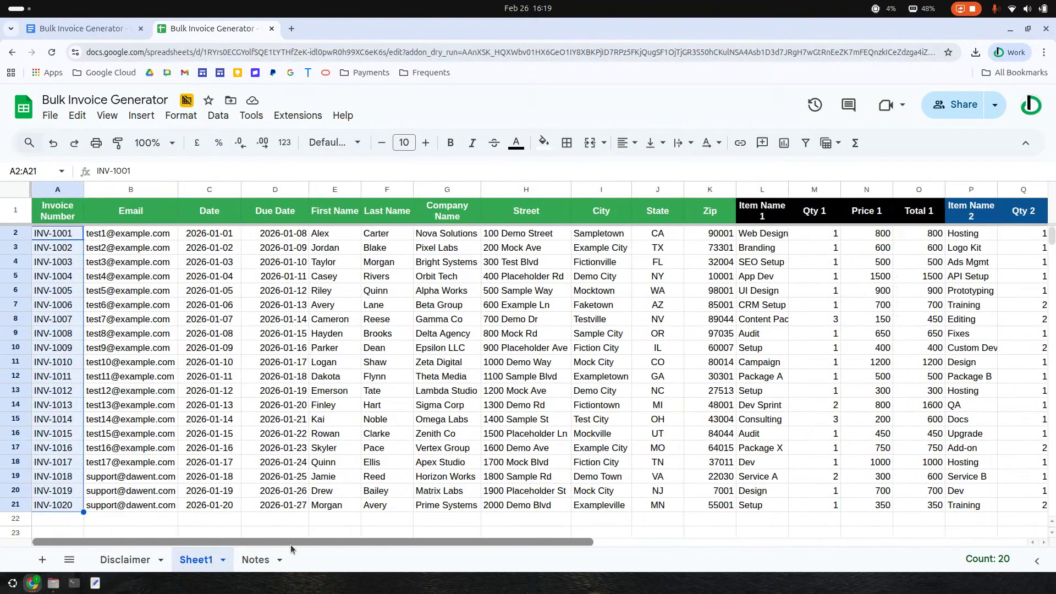
left_click_drag(824, 407, 829, 425)
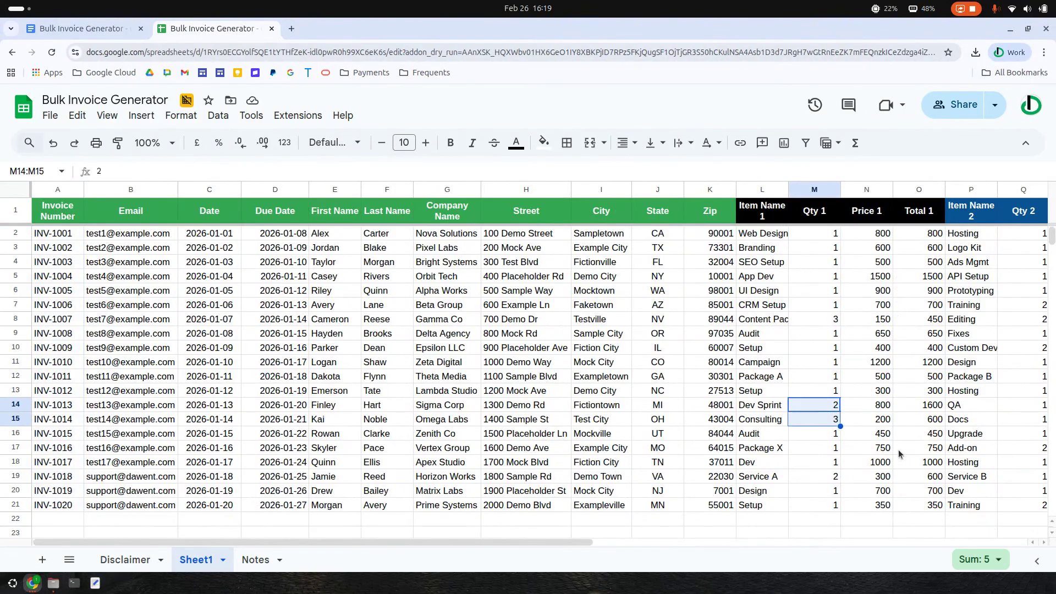
left_click(862, 421)
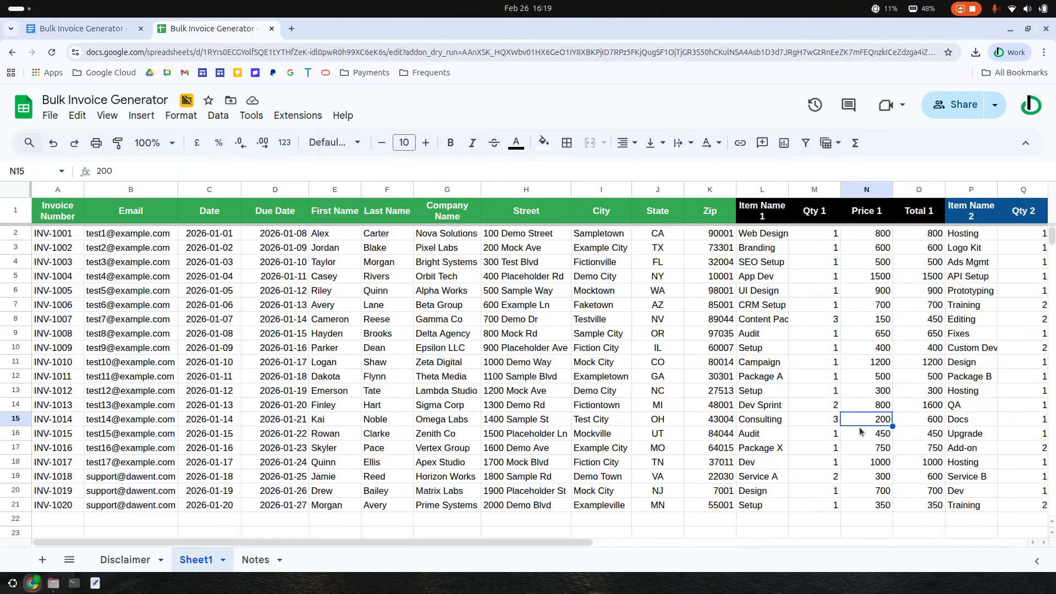
left_click(86, 28)
Change the filter condition to Qty 1 equals 2 and preview the matching rows.
left_click(919, 397)
scroll(902, 318, "down", 1)
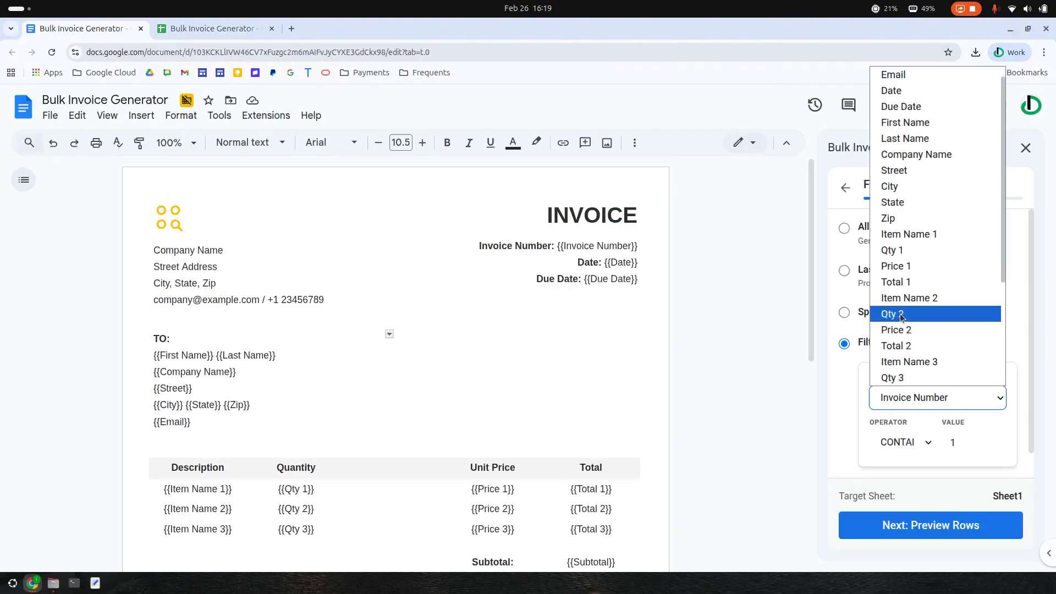
left_click(902, 250)
left_click(231, 28)
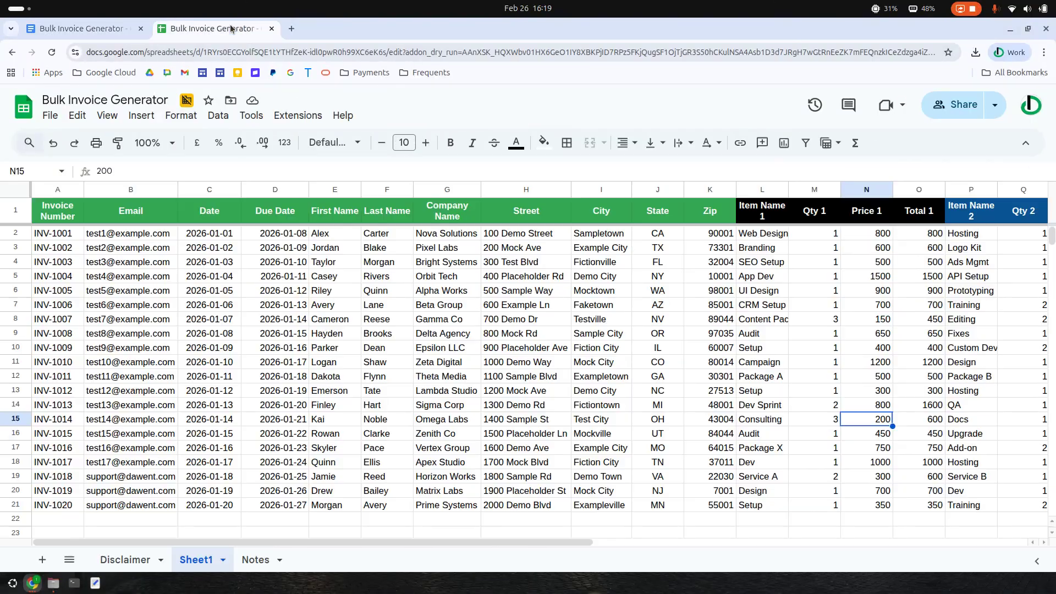
left_click(86, 28)
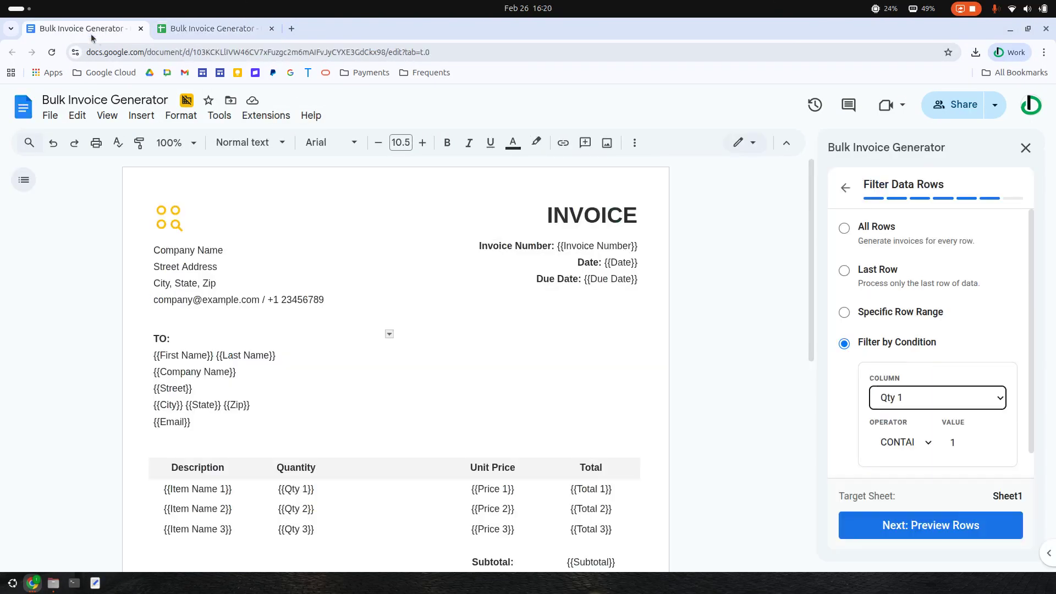
left_click(910, 447)
left_click(917, 462)
key("Tab")
type("2")
left_click(950, 526)
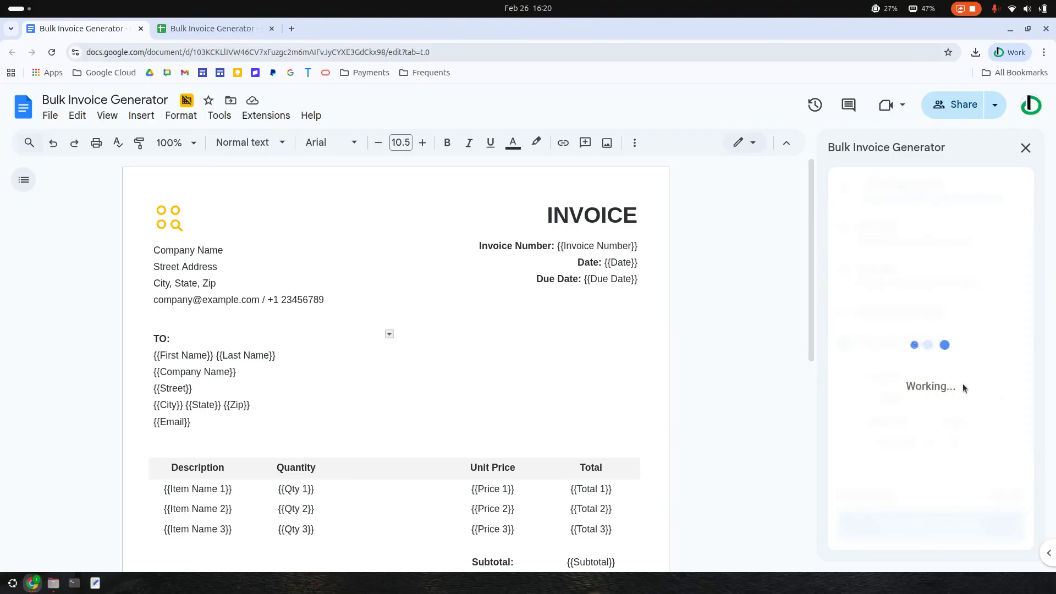
Check rows 14 and 19 in the Google Sheet against the filter preview.
left_click(215, 29)
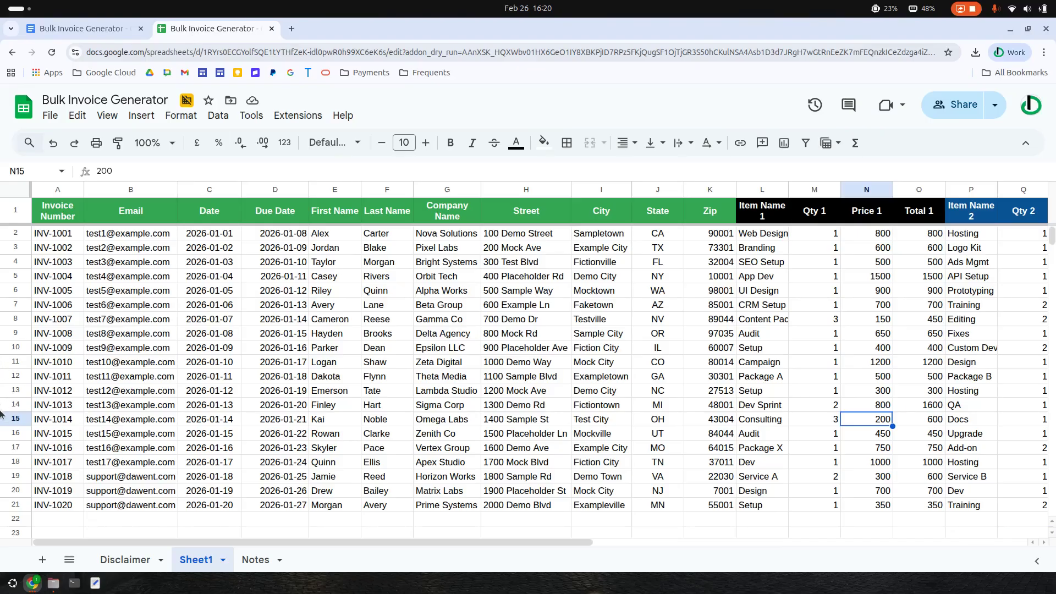
left_click(3, 405)
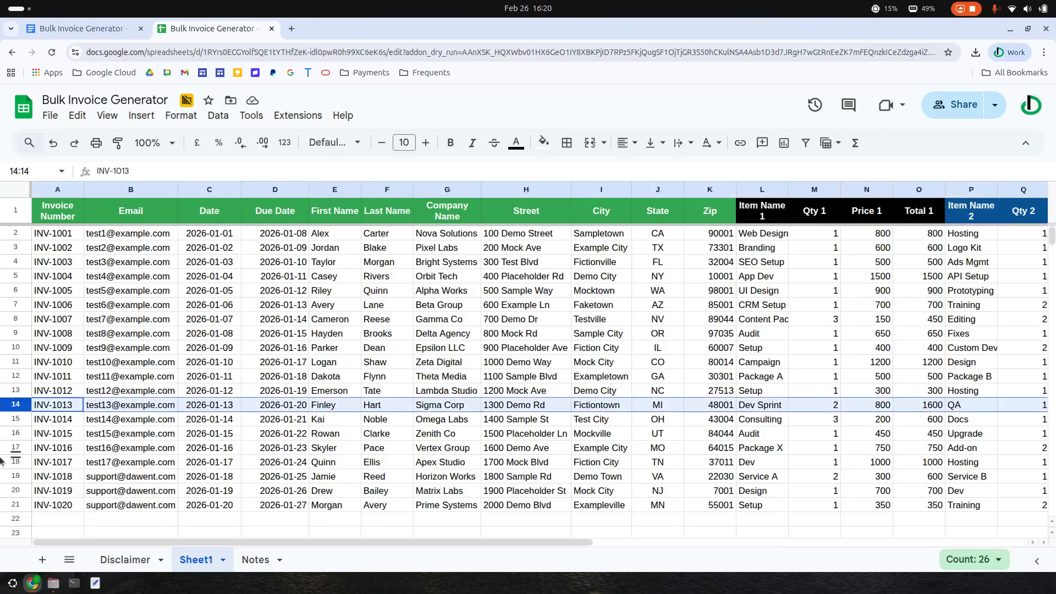
left_click(4, 476)
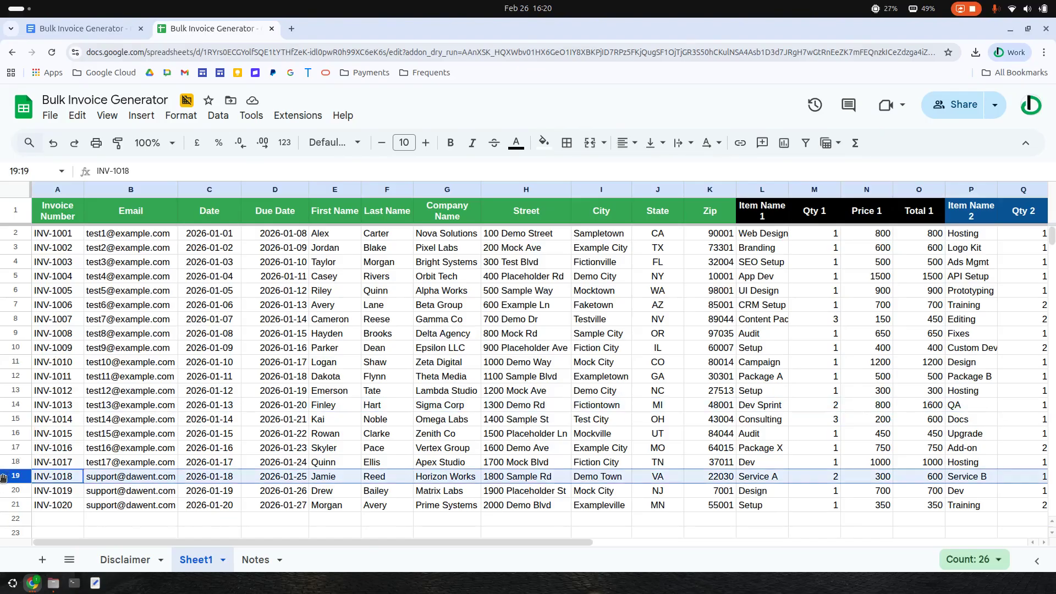
scroll(387, 536, "right", 10)
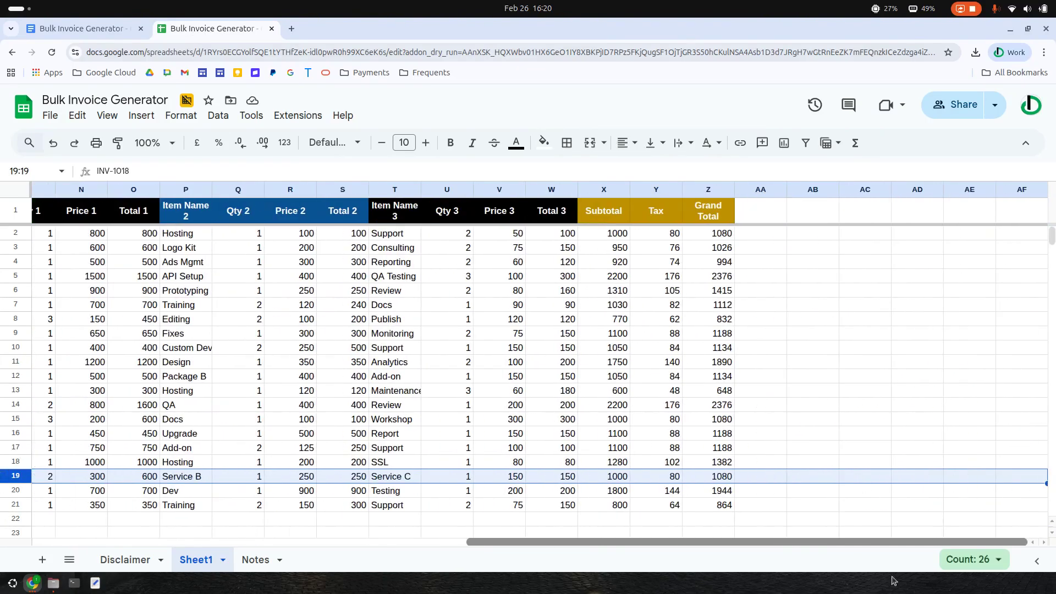
left_click(110, 36)
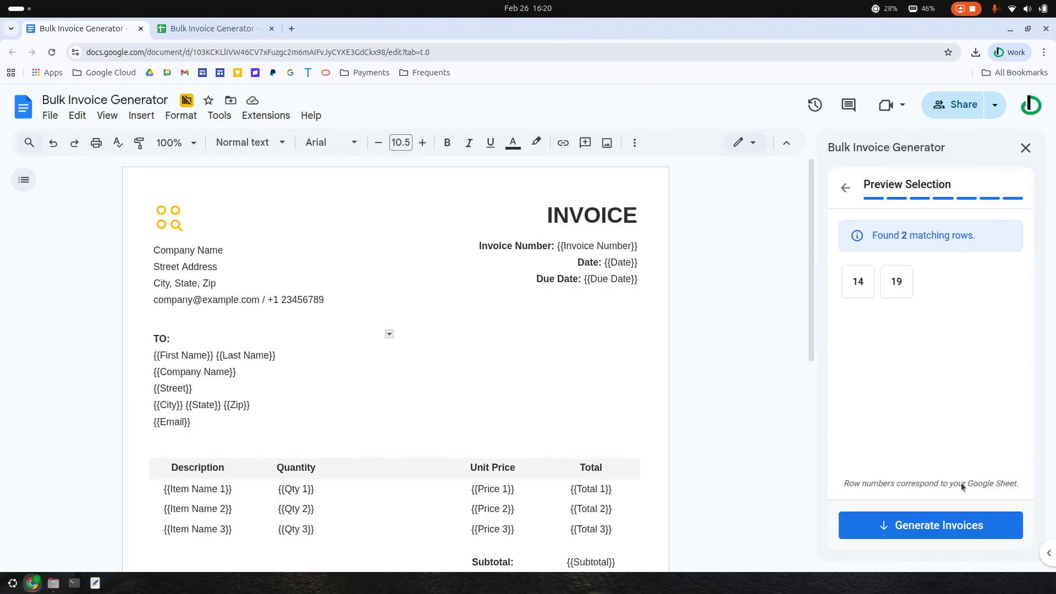
Generate the invoices for the filtered rows and confirm the document generation.
left_click(951, 531)
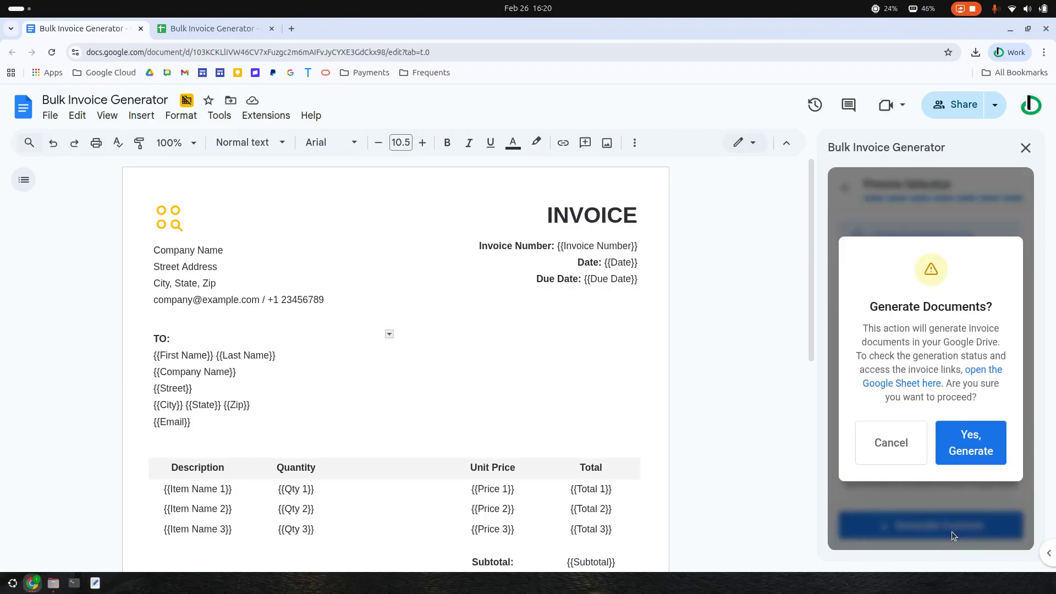
left_click(975, 448)
scroll(969, 424, "down", 1)
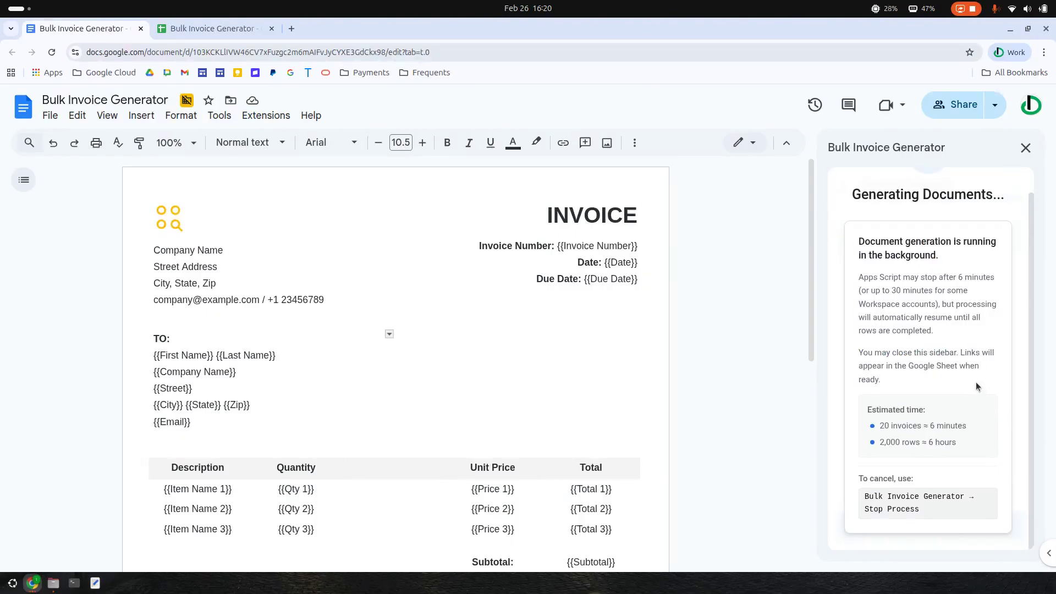
Examine the status column AA in the Google Sheet for its note and invoice links, and return to the Google Doc.
left_click(212, 27)
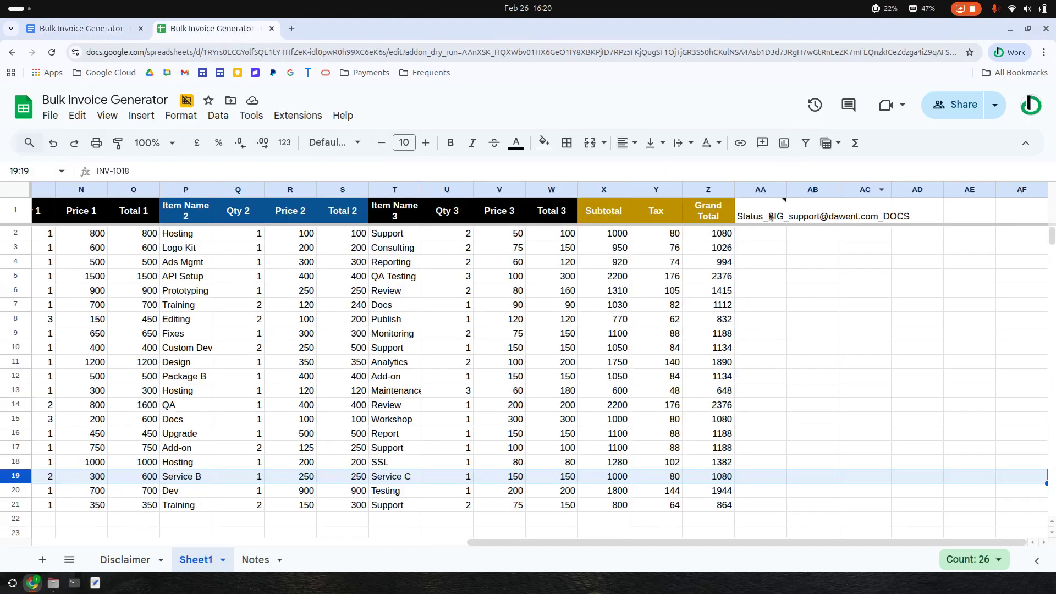
mouse_move(756, 215)
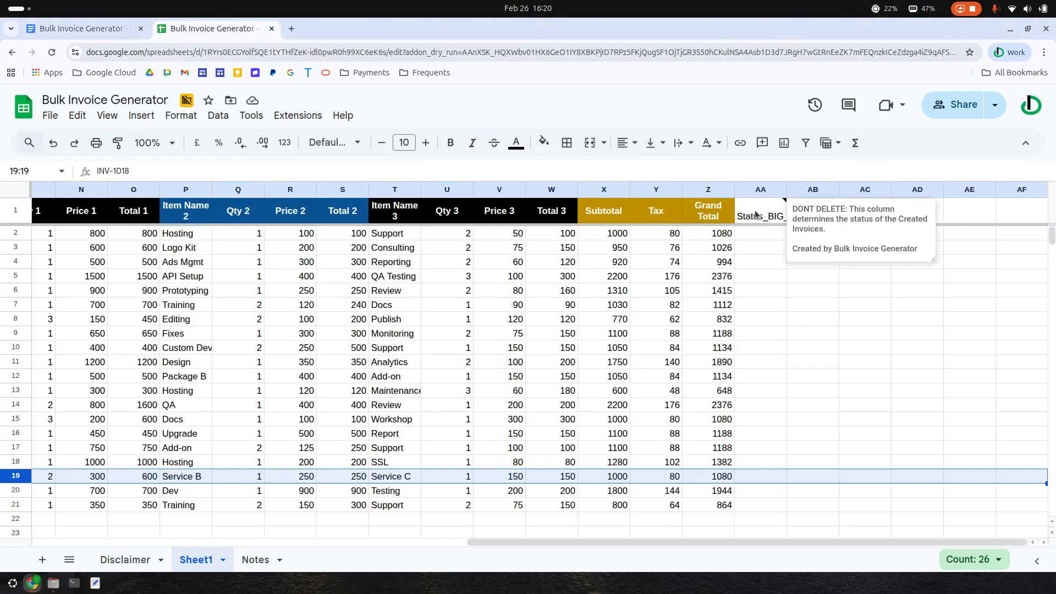
left_click(762, 220)
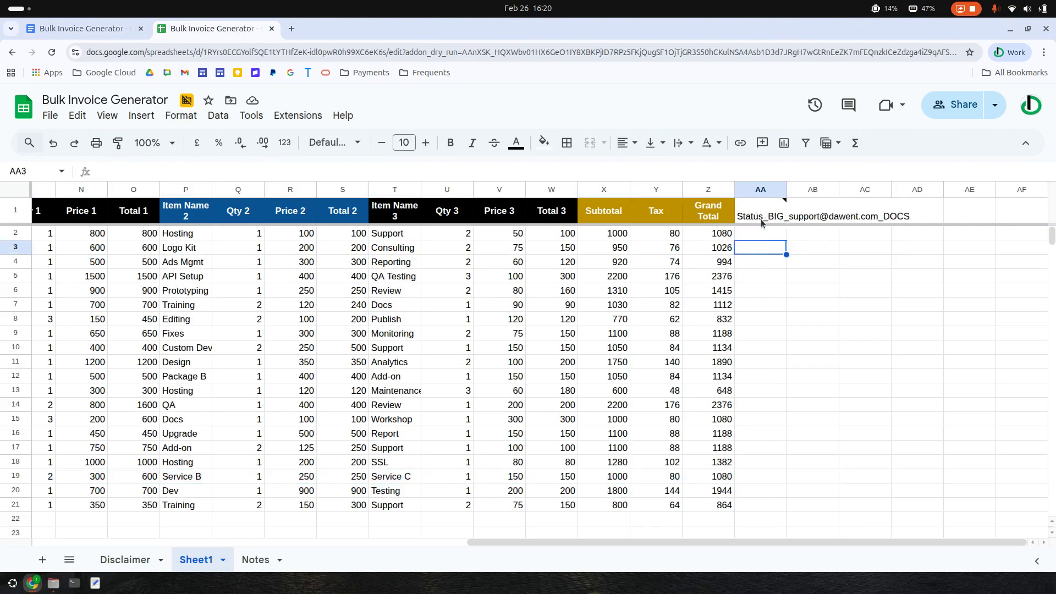
left_click(927, 328)
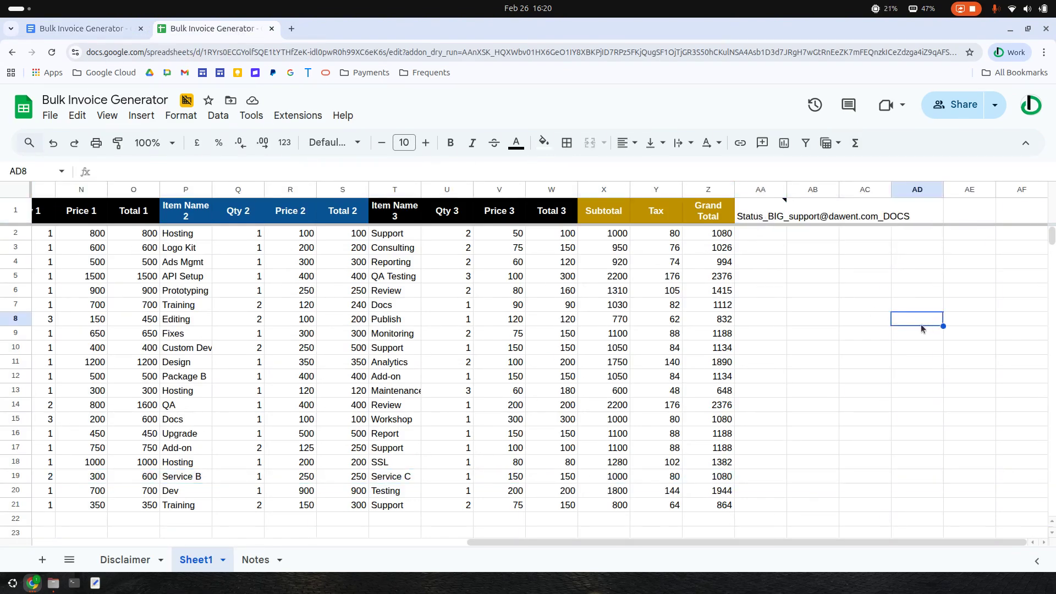
mouse_move(760, 221)
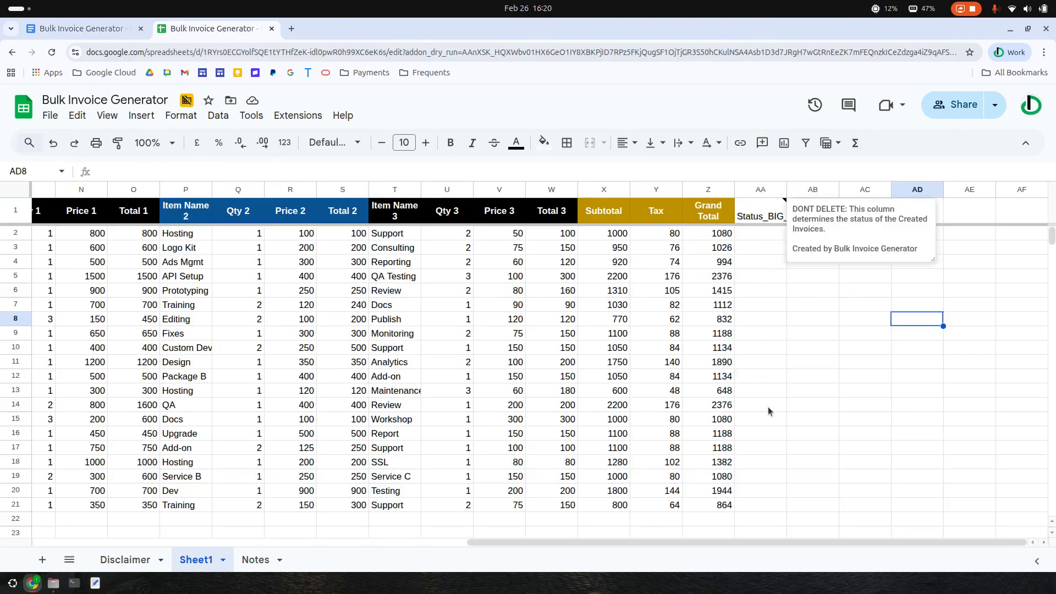
scroll(710, 404, "down", 2)
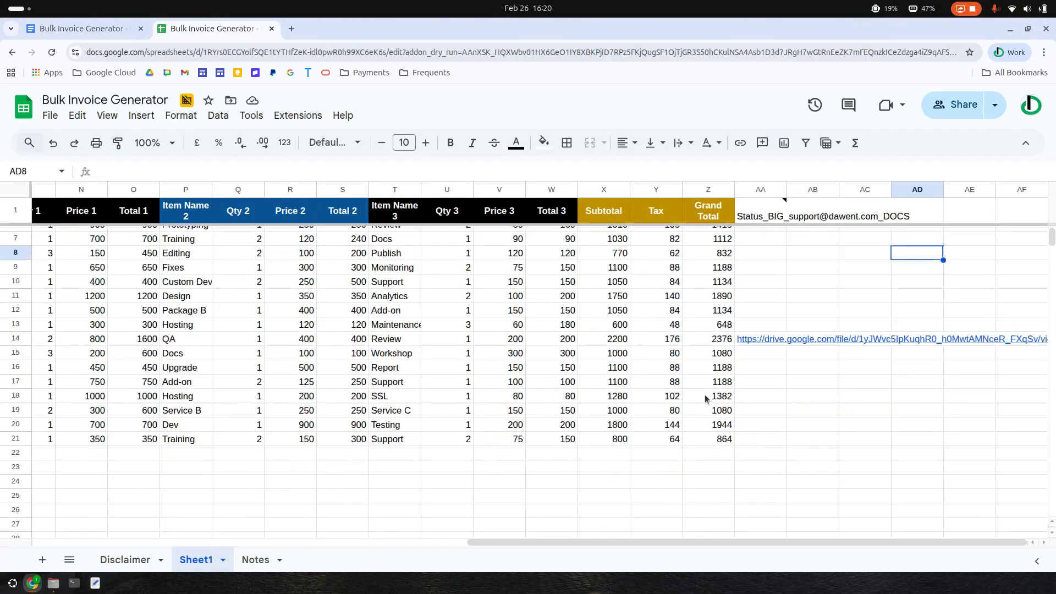
left_click(92, 31)
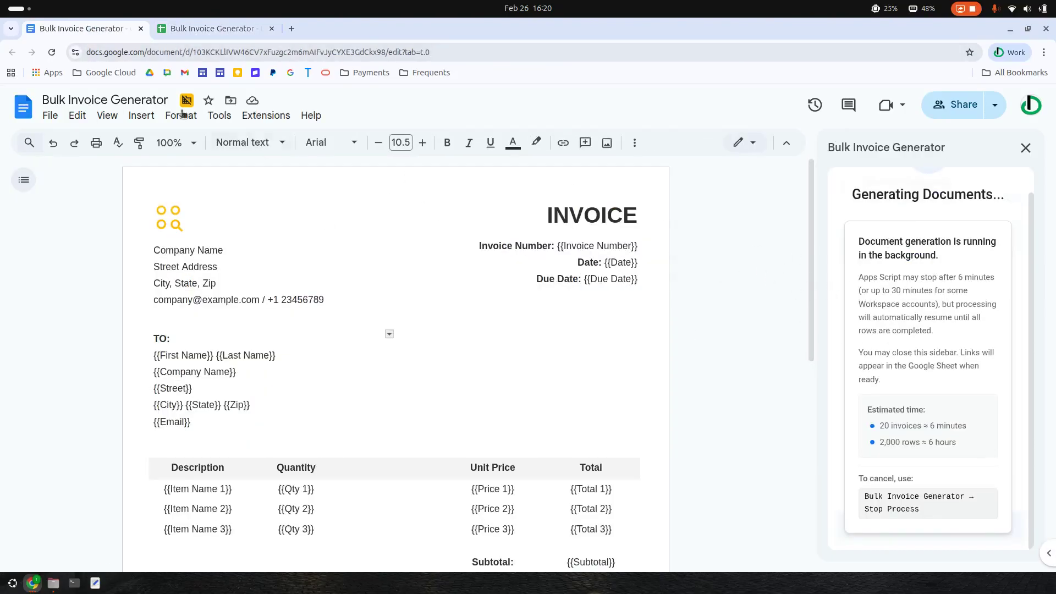
mouse_move(211, 31)
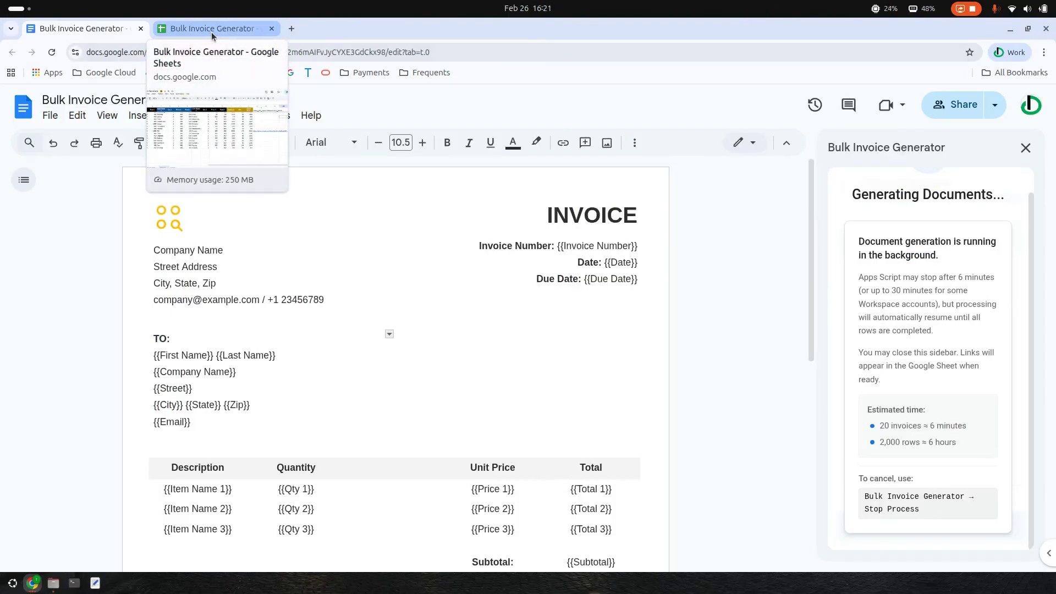
Monitor the invoice generation, checking both the status column in the Google Sheet and the add-on in the Google Doc.
left_click(212, 32)
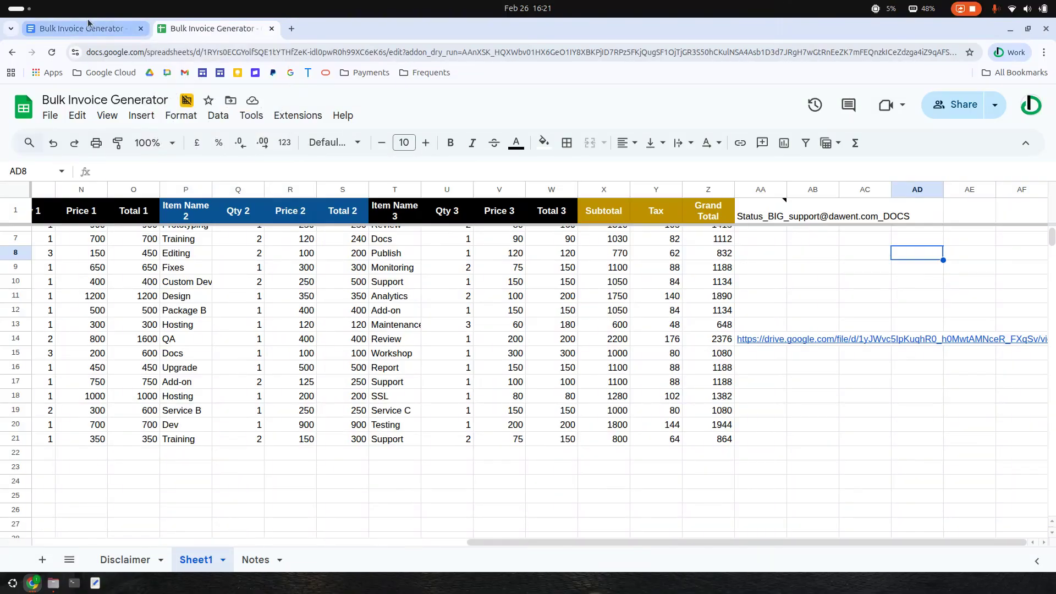
mouse_move(87, 24)
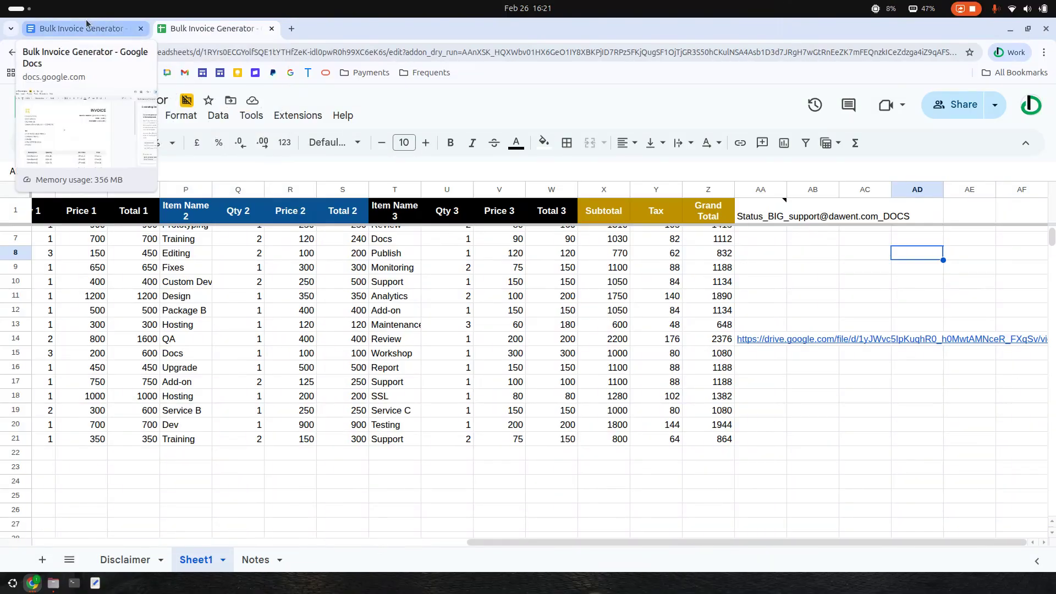
left_click(86, 24)
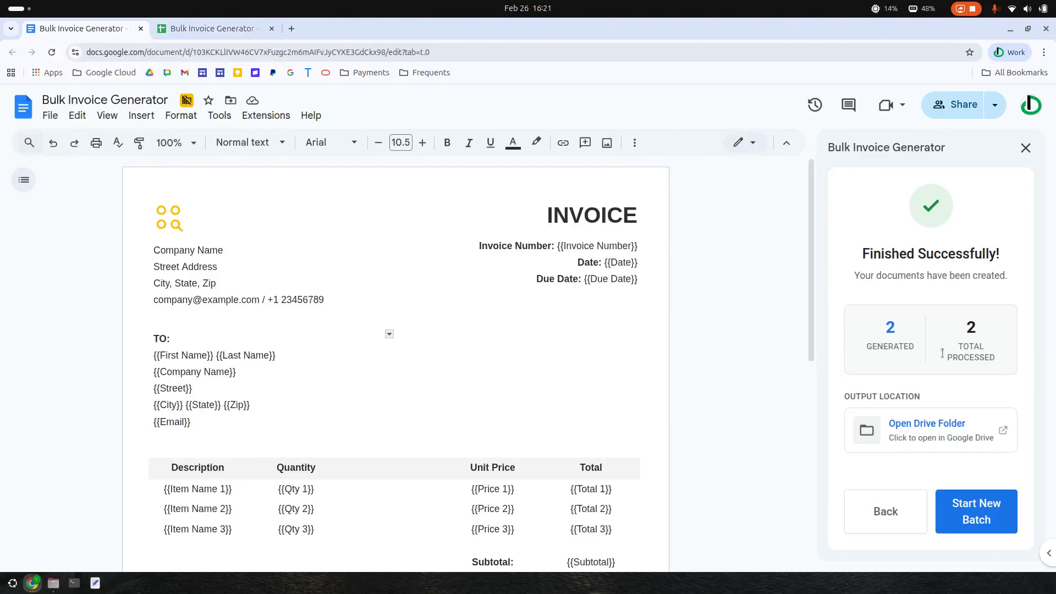
left_click(219, 29)
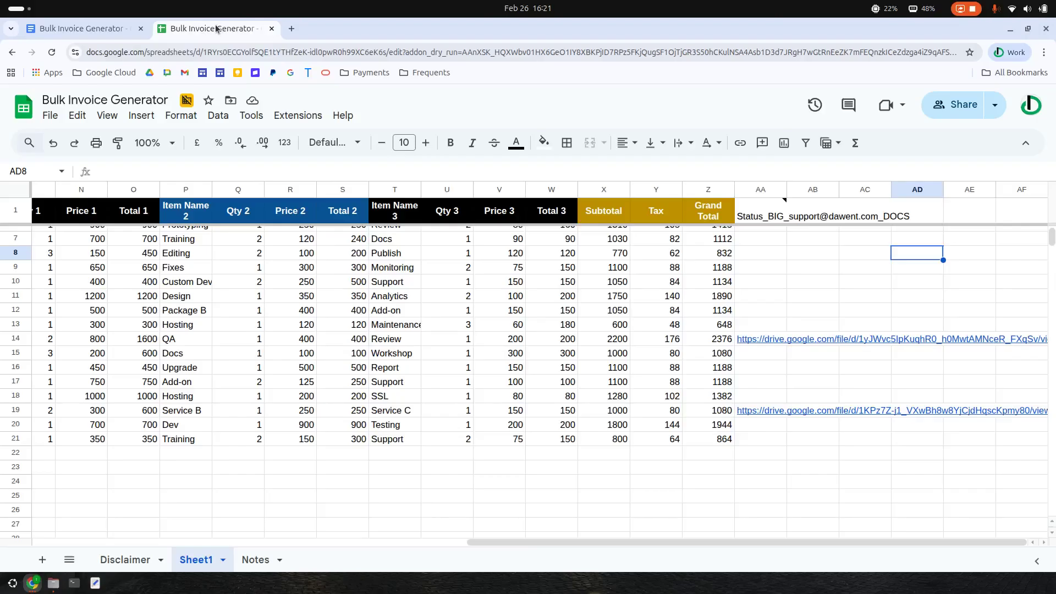
Preview the generated invoice links in cells AA19 and AA14 of the Google Sheet.
left_click(741, 341)
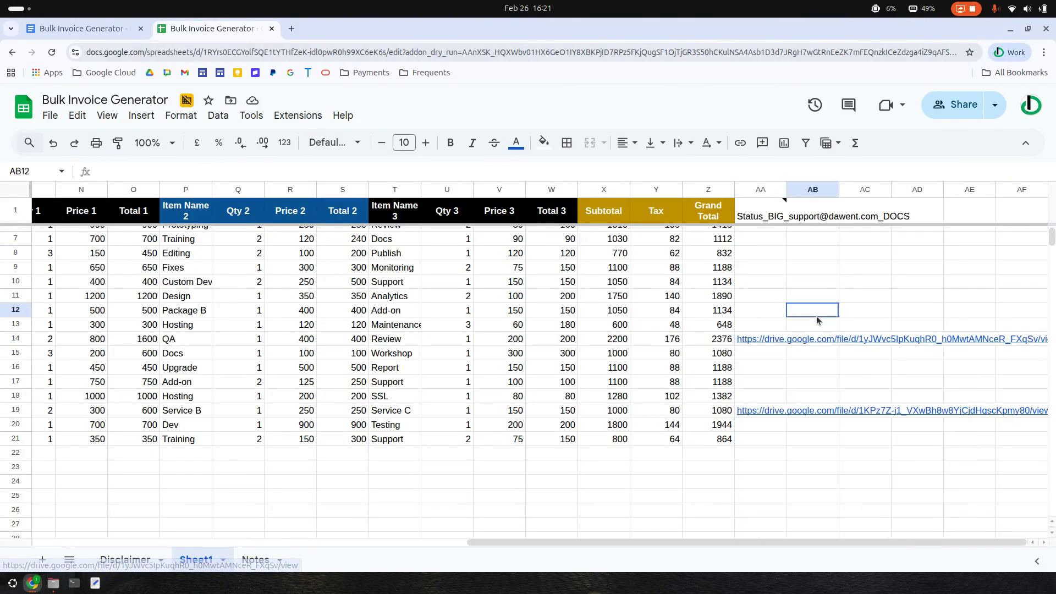
left_click(764, 413)
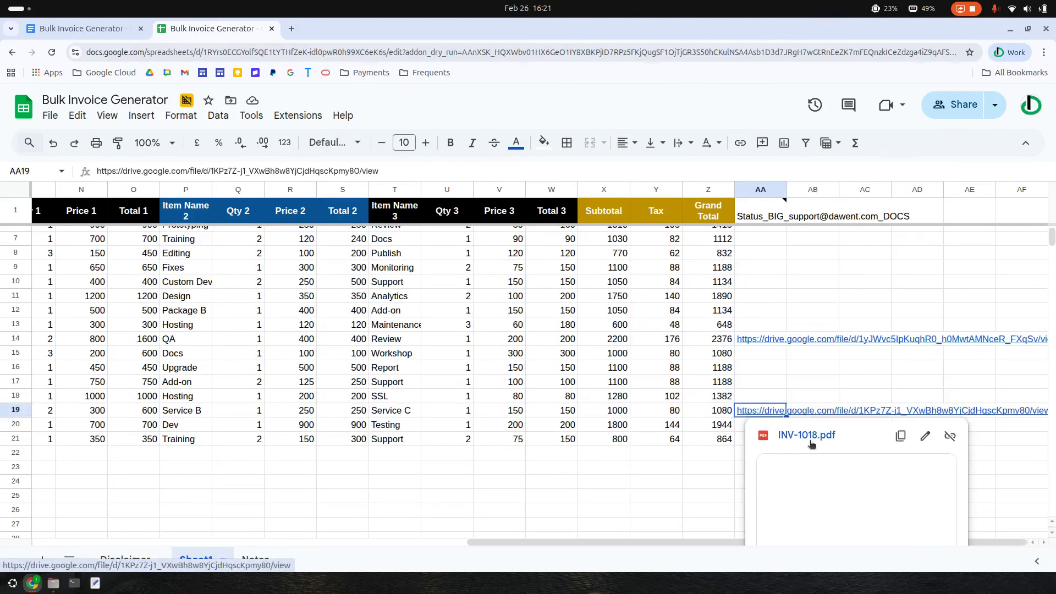
left_click(773, 341)
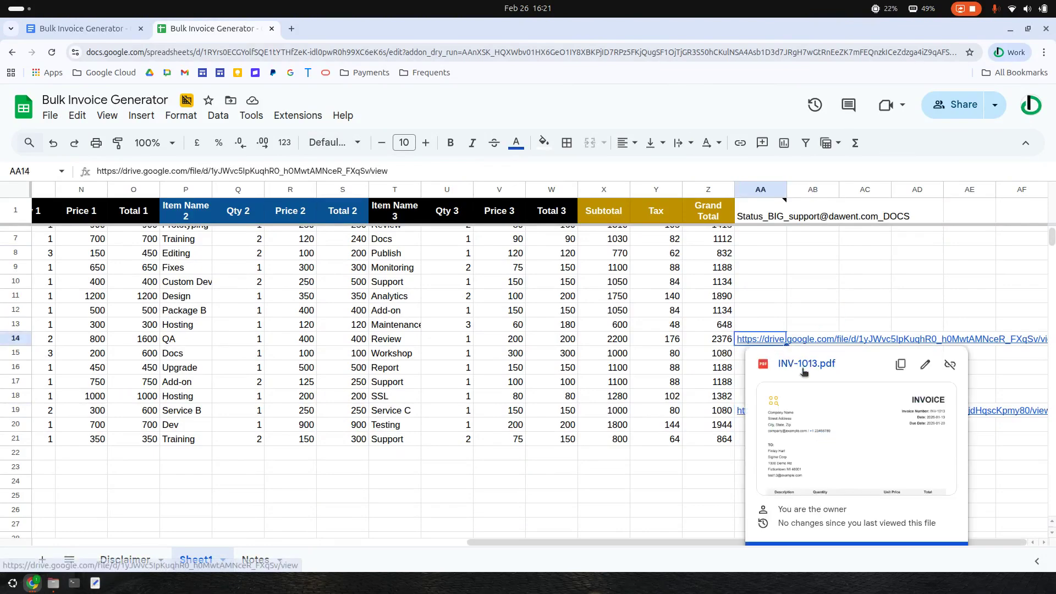
Open the row 14 invoice PDF, review its merged details, totals and payment terms, and close it.
left_click(798, 364)
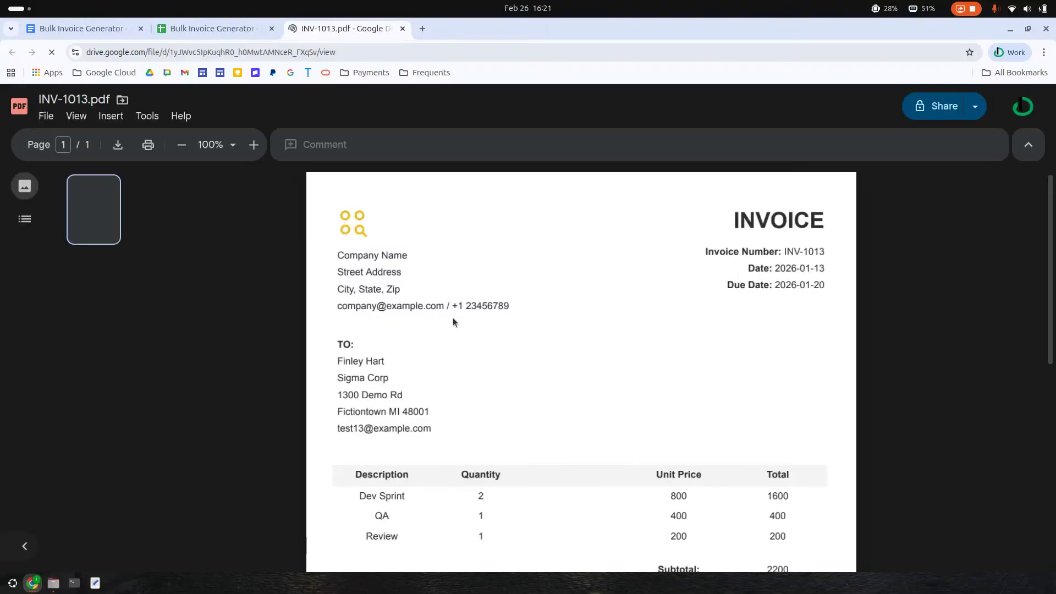
scroll(534, 347, "down", 6)
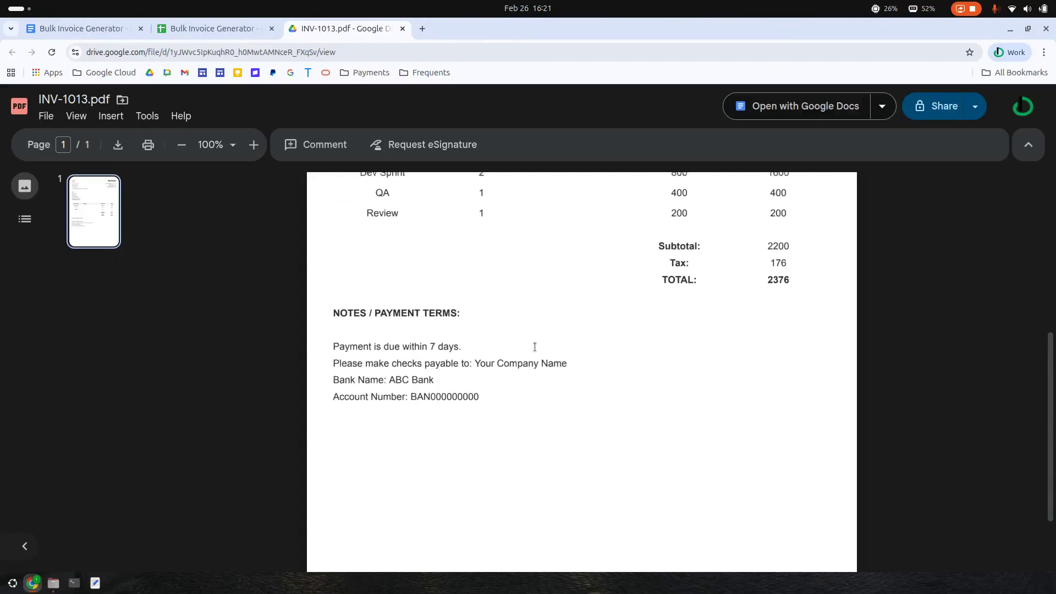
scroll(507, 358, "up", 3)
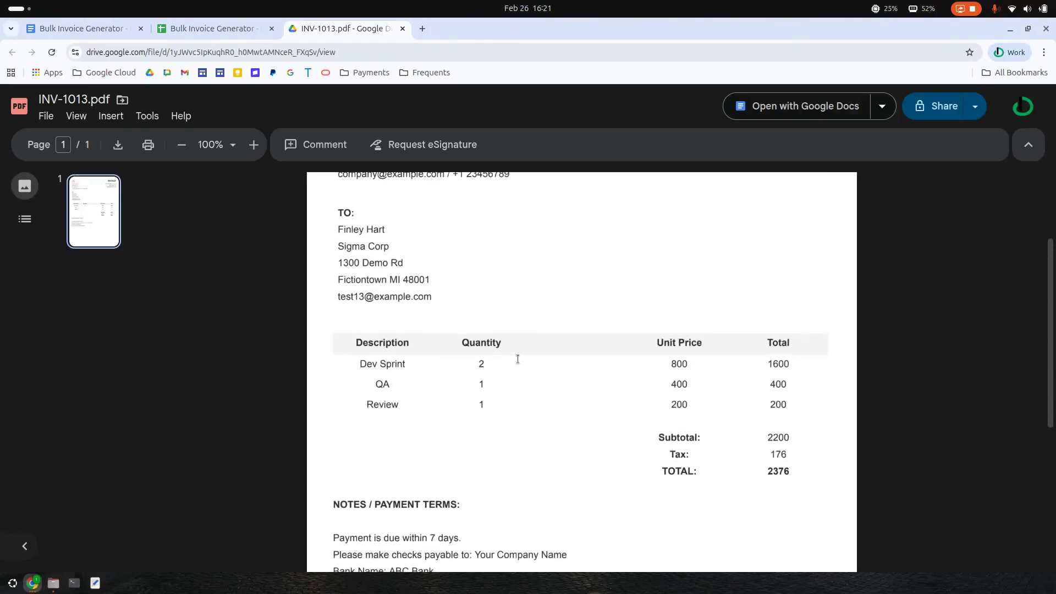
scroll(516, 358, "up", 3)
scroll(515, 354, "down", 8)
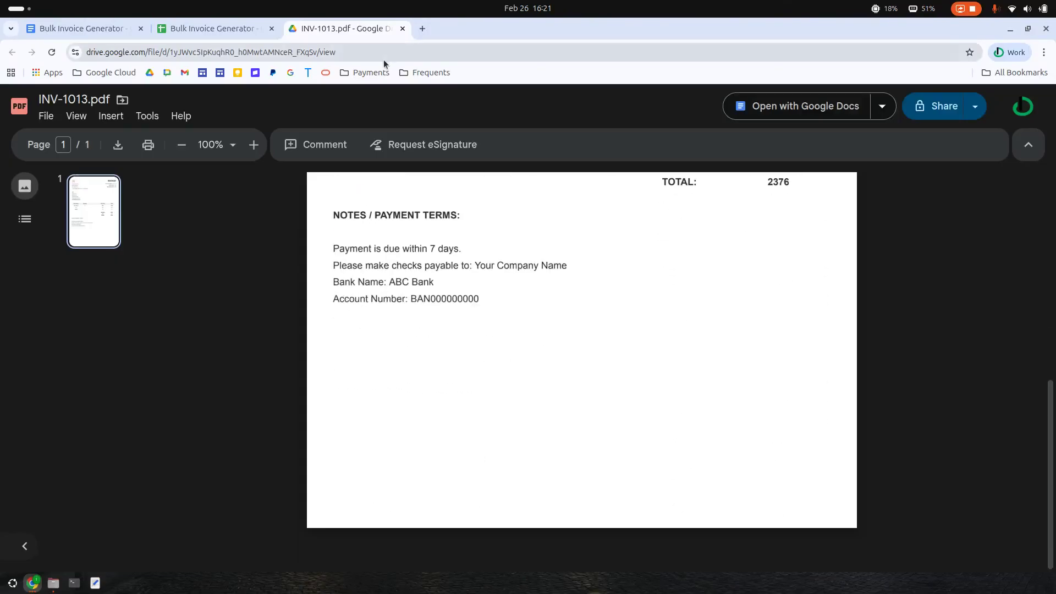
left_click(402, 28)
Return to the Google Doc, go back from the results to the Output Method stage, and close the add-on.
left_click(100, 25)
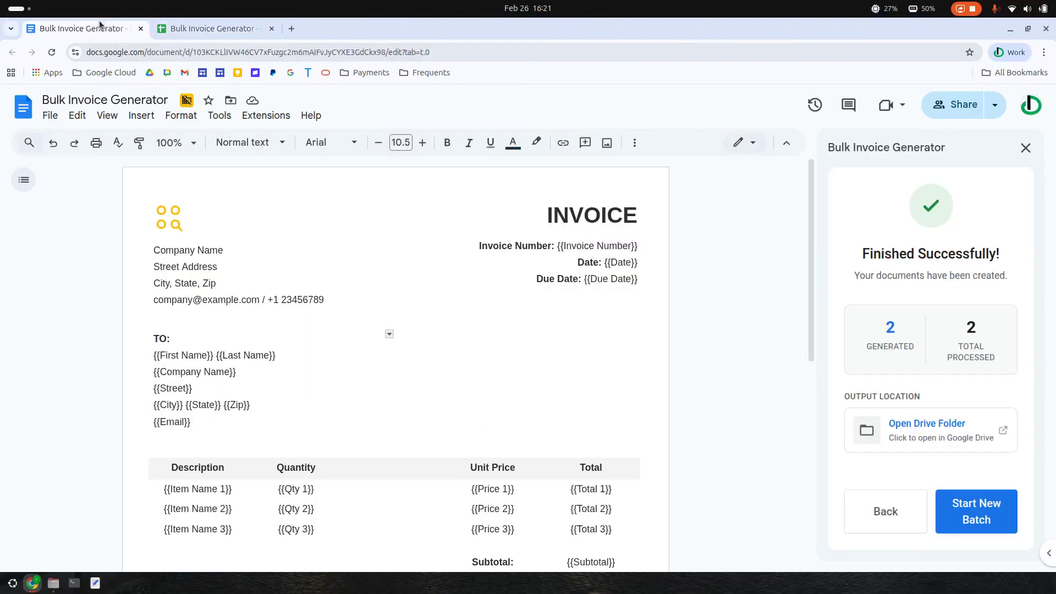
left_click(884, 512)
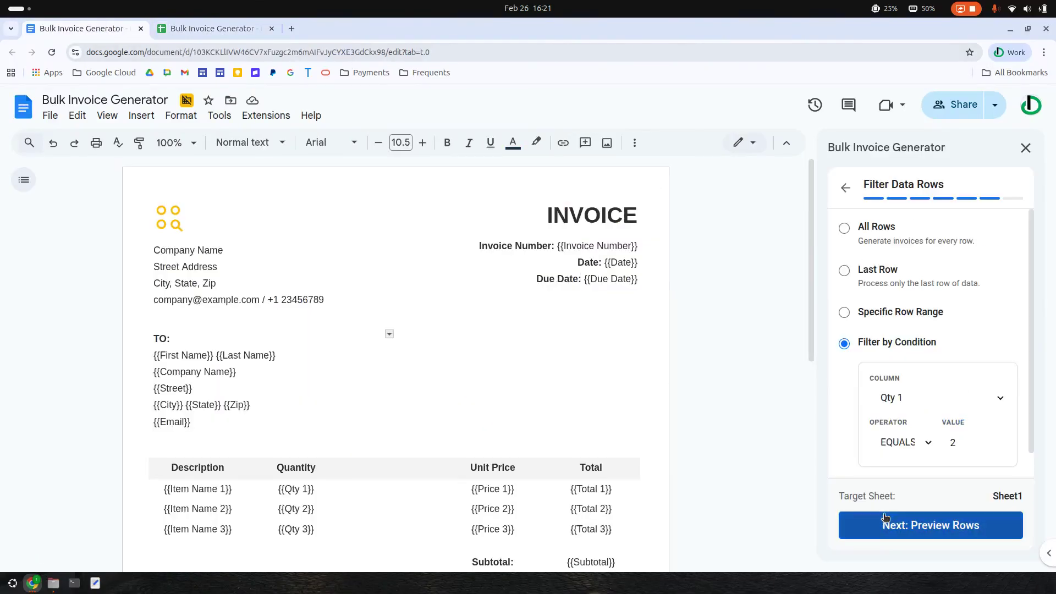
left_click(845, 190)
left_click(846, 188)
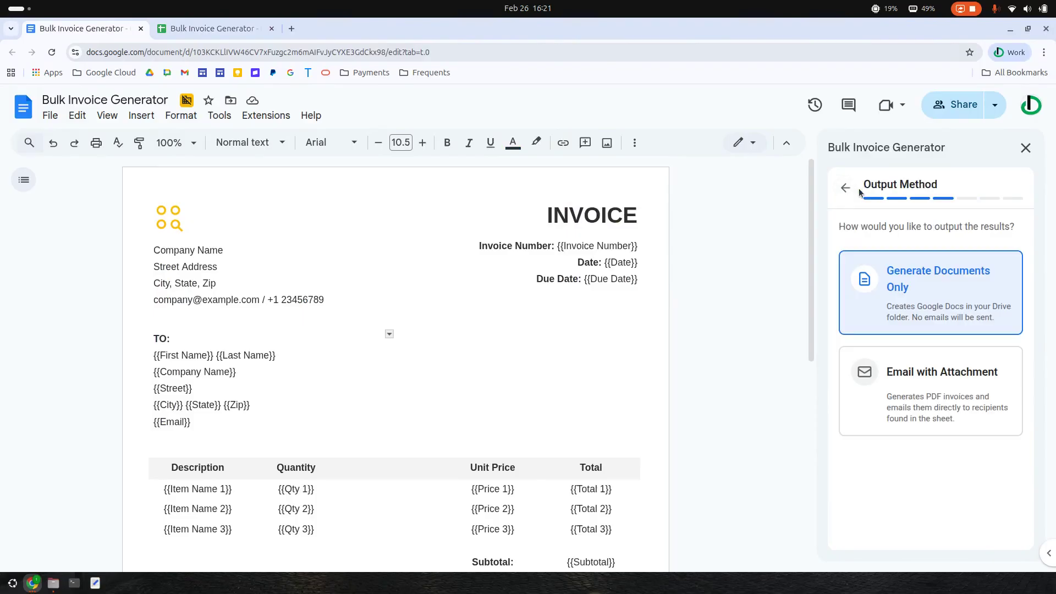
left_click(1026, 148)
Switch to the Google Sheet and open the Bulk Invoice Generator configuration there.
left_click(254, 33)
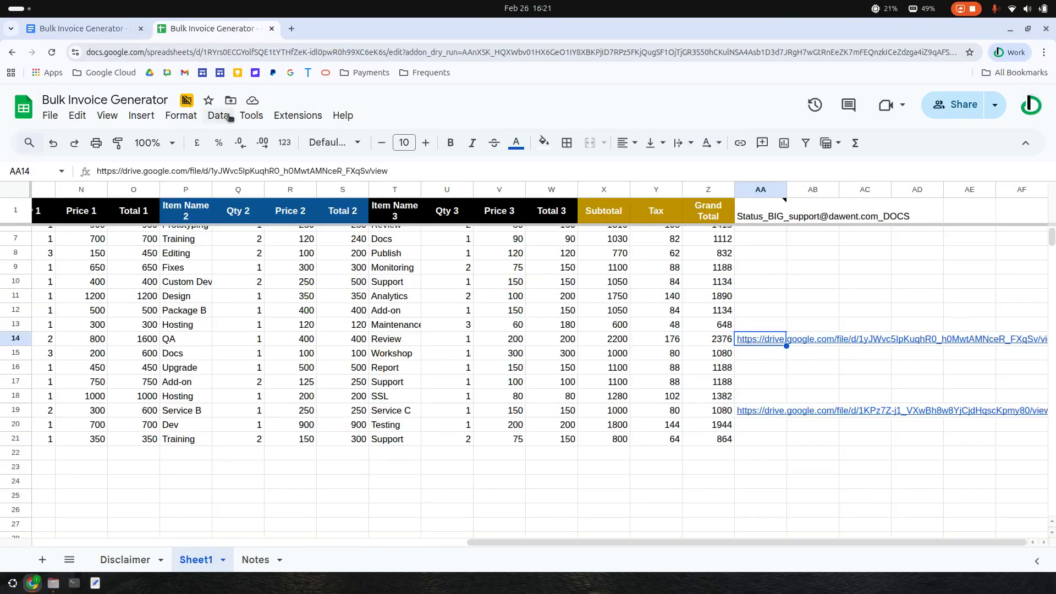
left_click(297, 117)
left_click(297, 116)
left_click(298, 117)
mouse_move(372, 271)
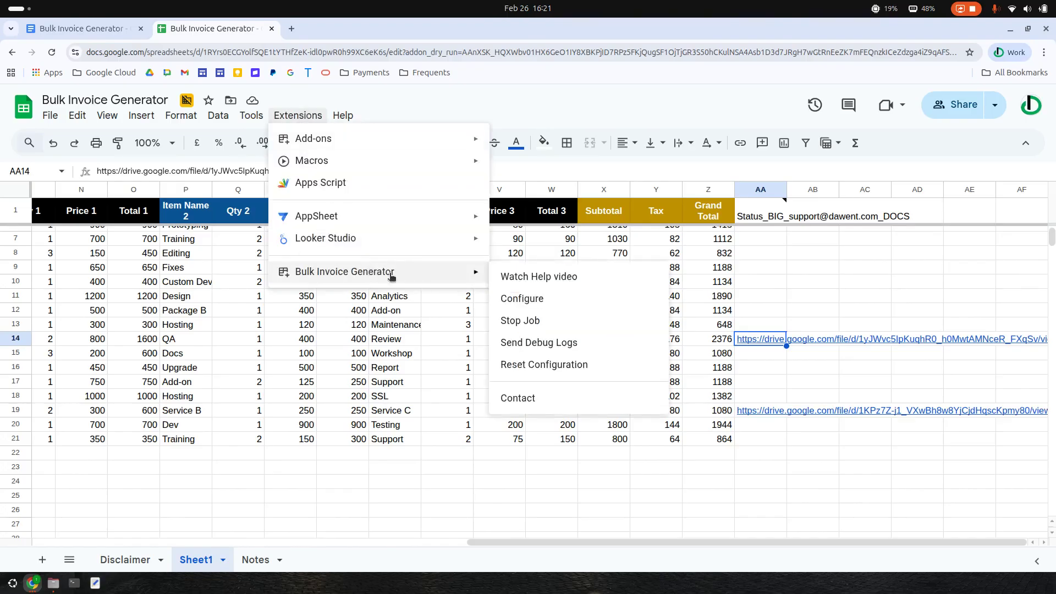
left_click(530, 301)
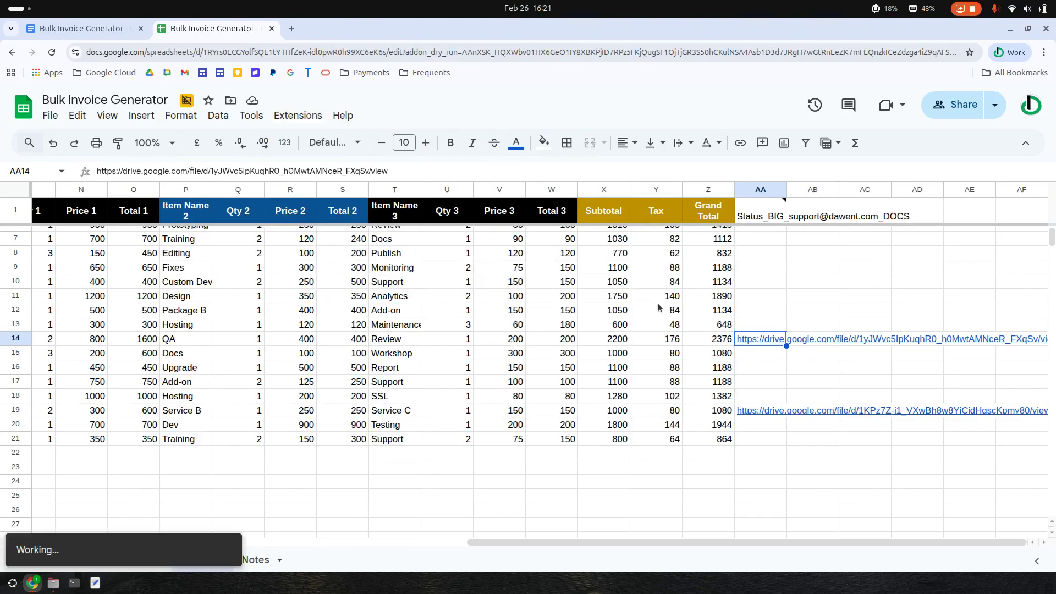
left_click(718, 481)
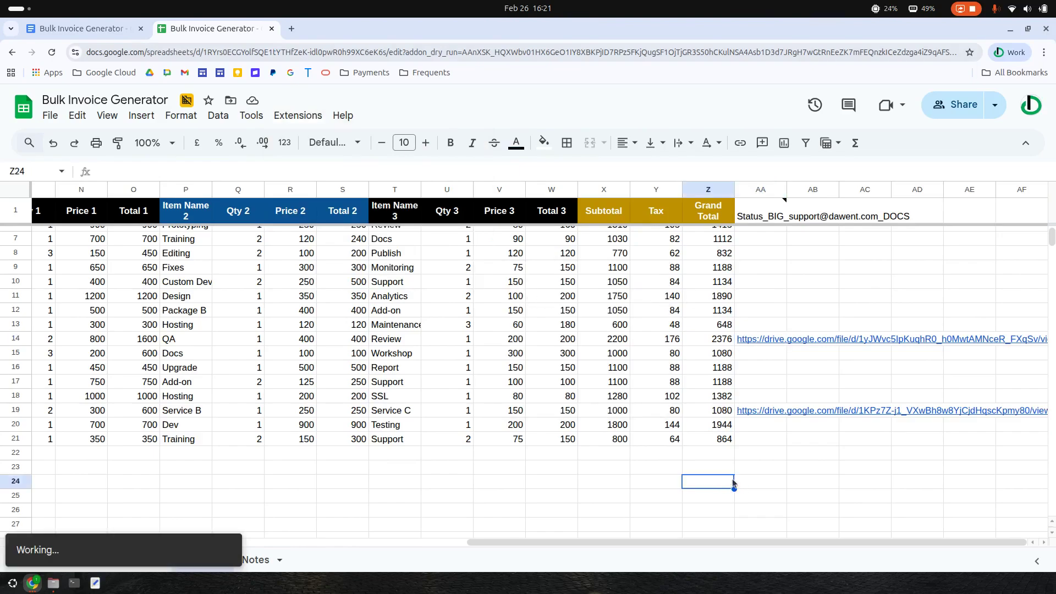
left_click_drag(497, 541, 605, 585)
scroll(457, 412, "up", 2)
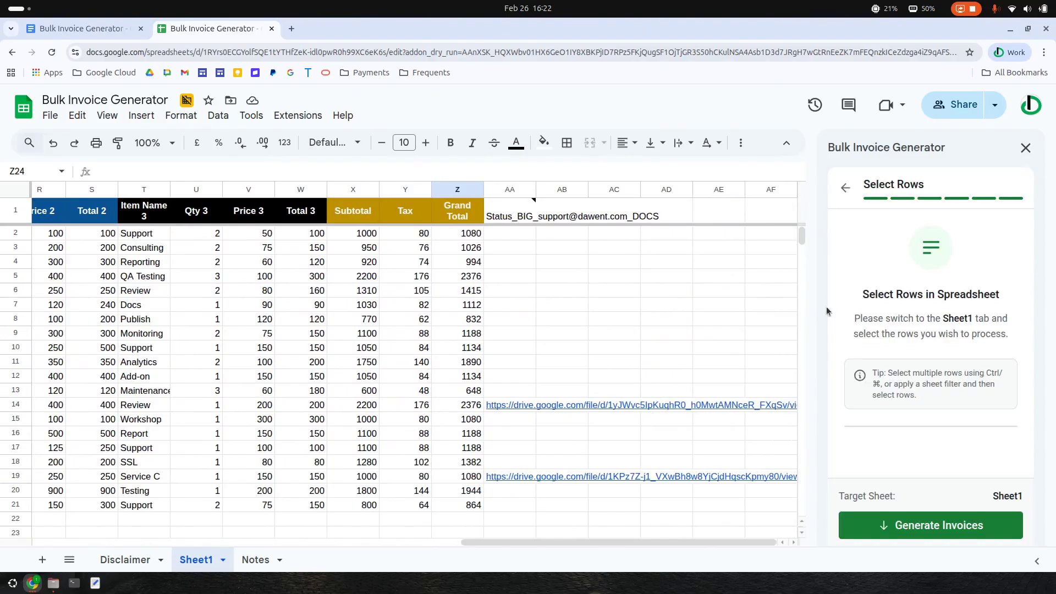
Go back through the add-on's stages from Select Rows to the Data Source start page.
left_click(845, 188)
left_click(845, 188)
left_click(845, 187)
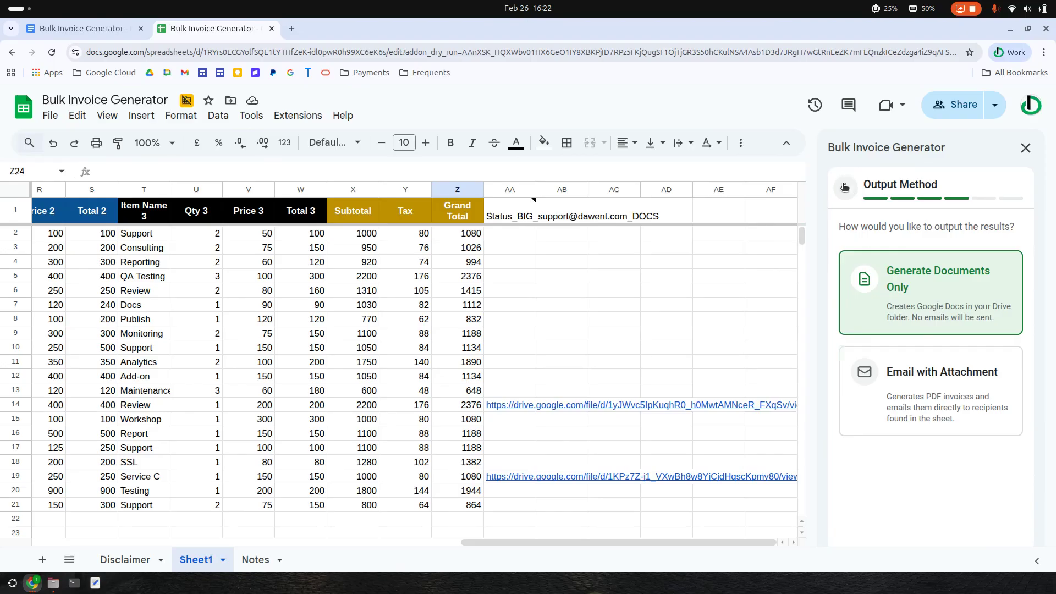
left_click(845, 188)
left_click(845, 187)
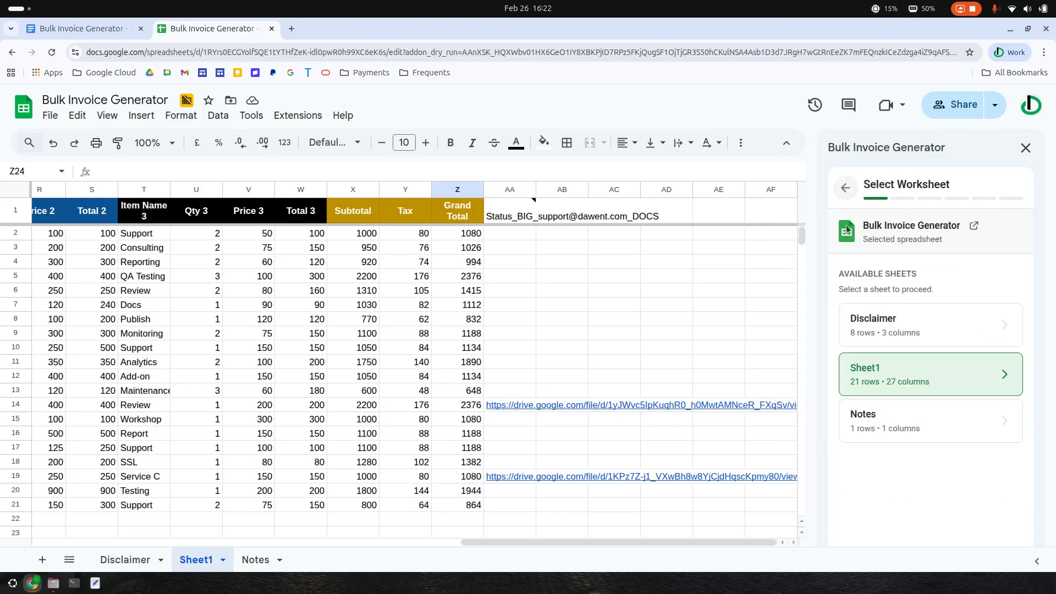
left_click(847, 190)
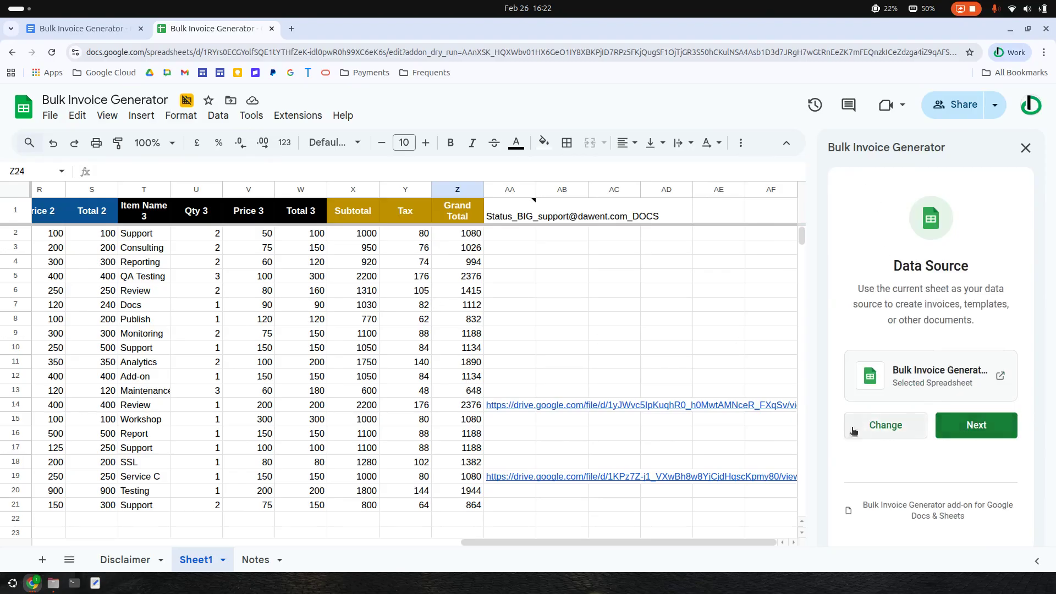
Use Sheet1 of the current spreadsheet as the data source and choose the Bulk Invoice Generator Google Doc as the template.
left_click(1004, 429)
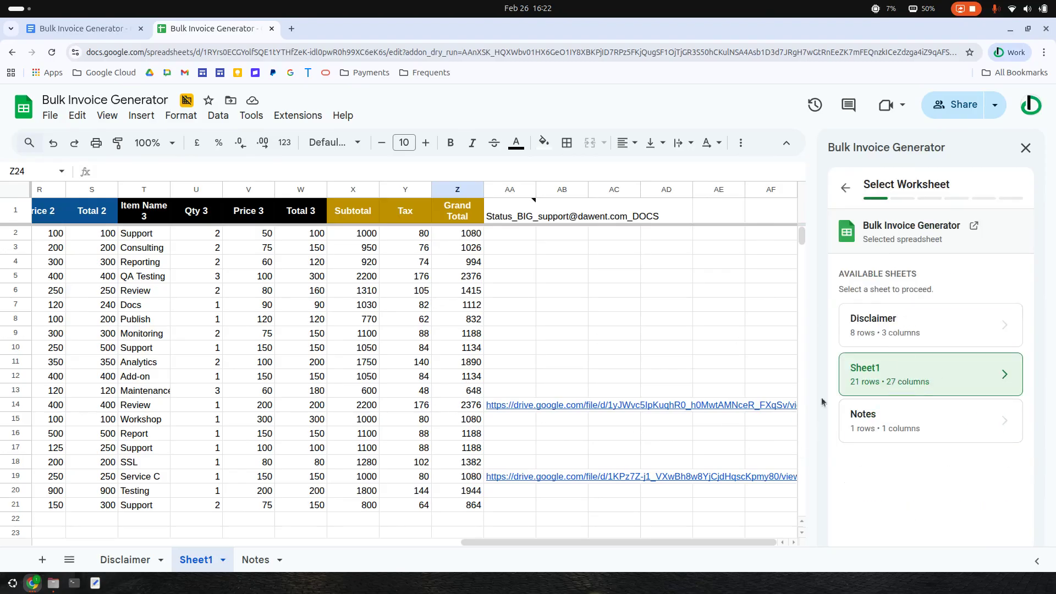
left_click(899, 385)
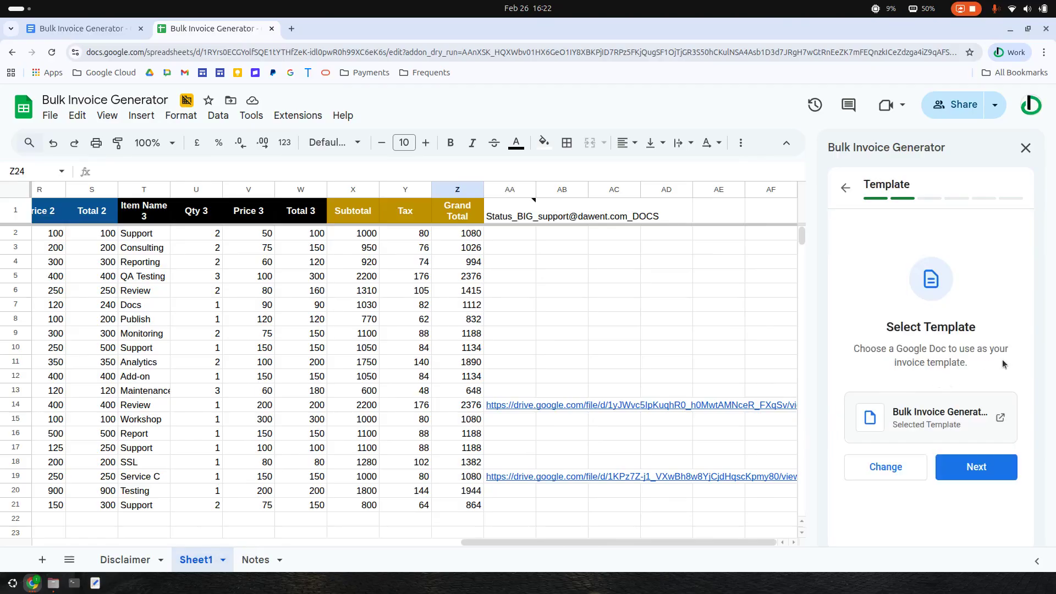
left_click(887, 467)
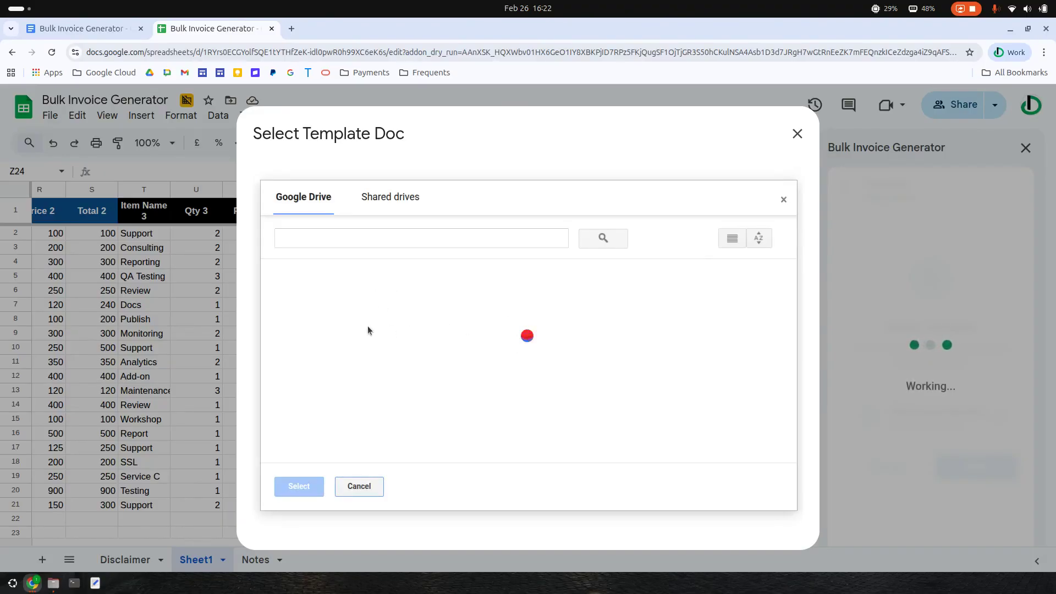
left_click(339, 323)
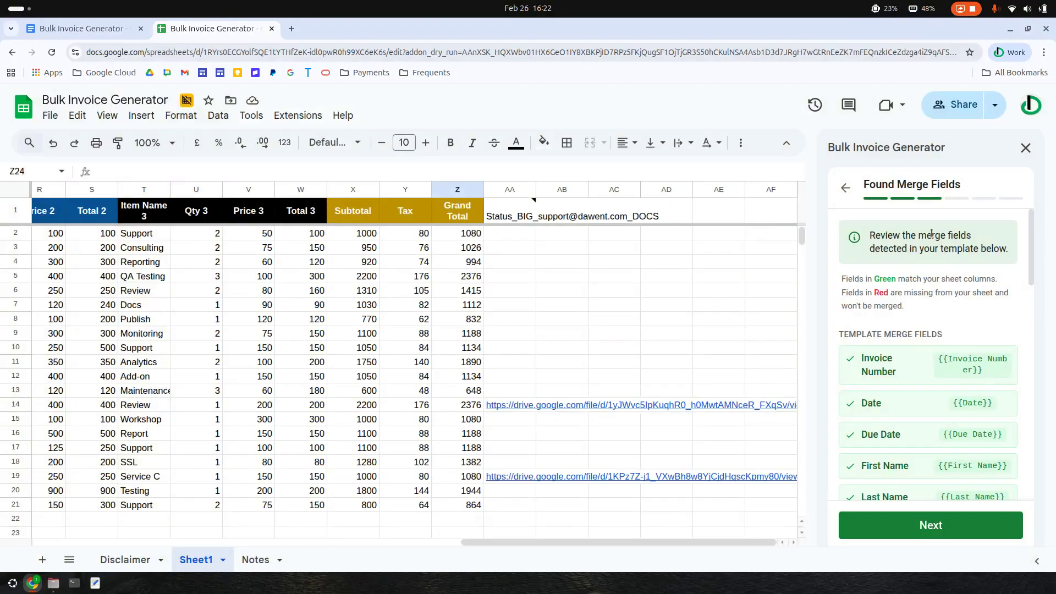
Review the whole list of template merge fields and the unused sheet columns.
scroll(943, 306, "down", 5)
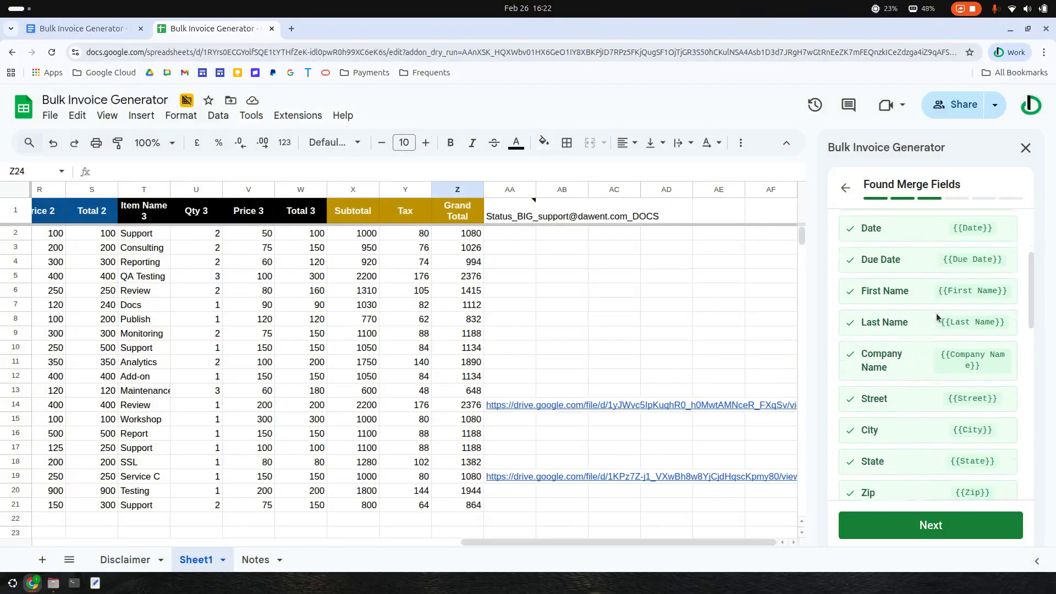
scroll(943, 356, "down", 10)
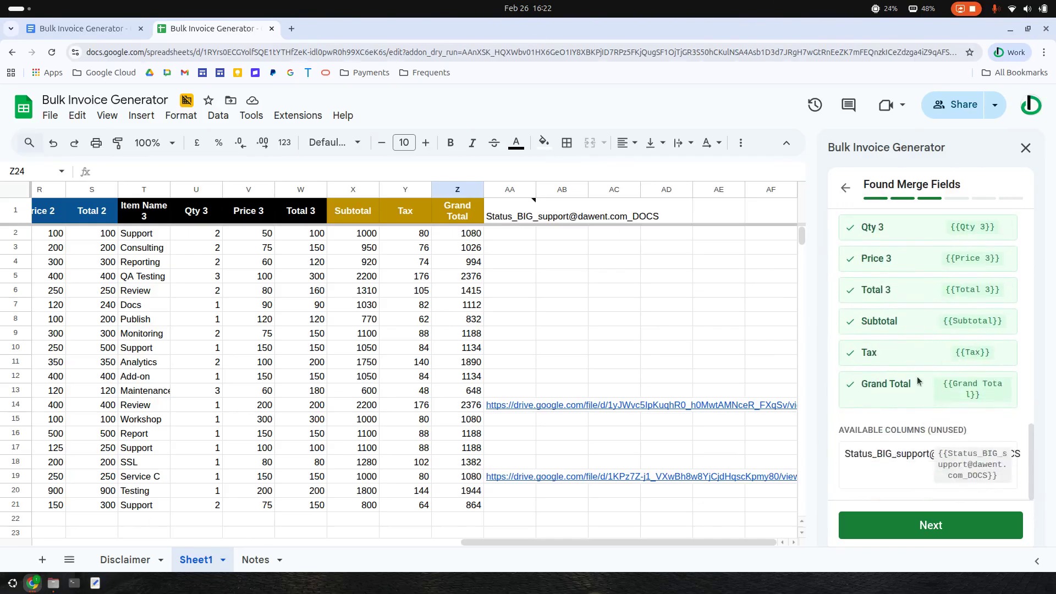
scroll(917, 379, "up", 12)
scroll(921, 322, "up", 4)
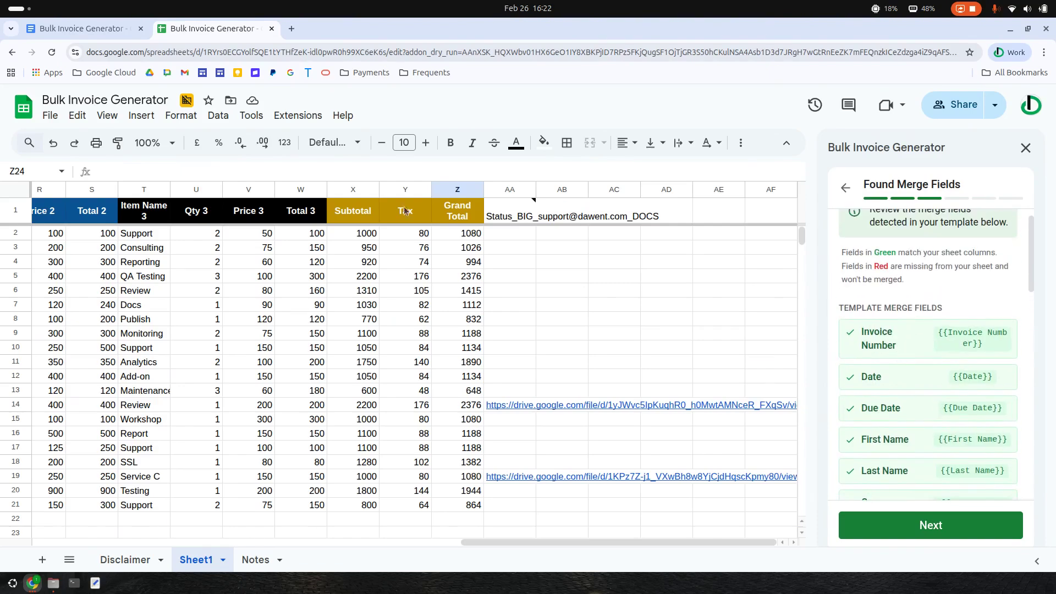
In the Google Doc template, add an extra space between the words of the {{First Name}} placeholder to create a mismatch.
key("ctrl+Page_Up")
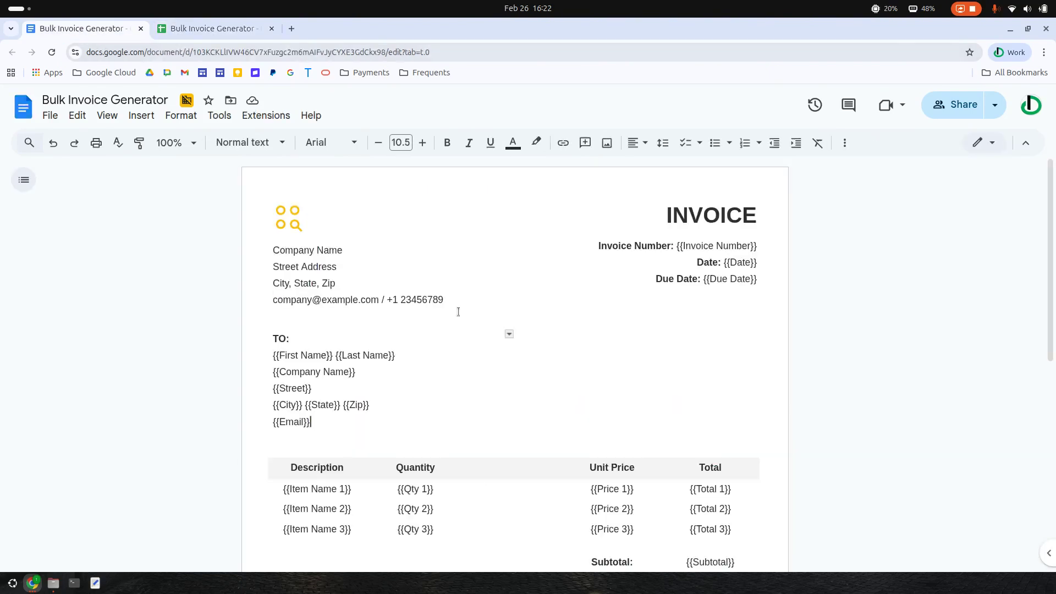
left_click(301, 355)
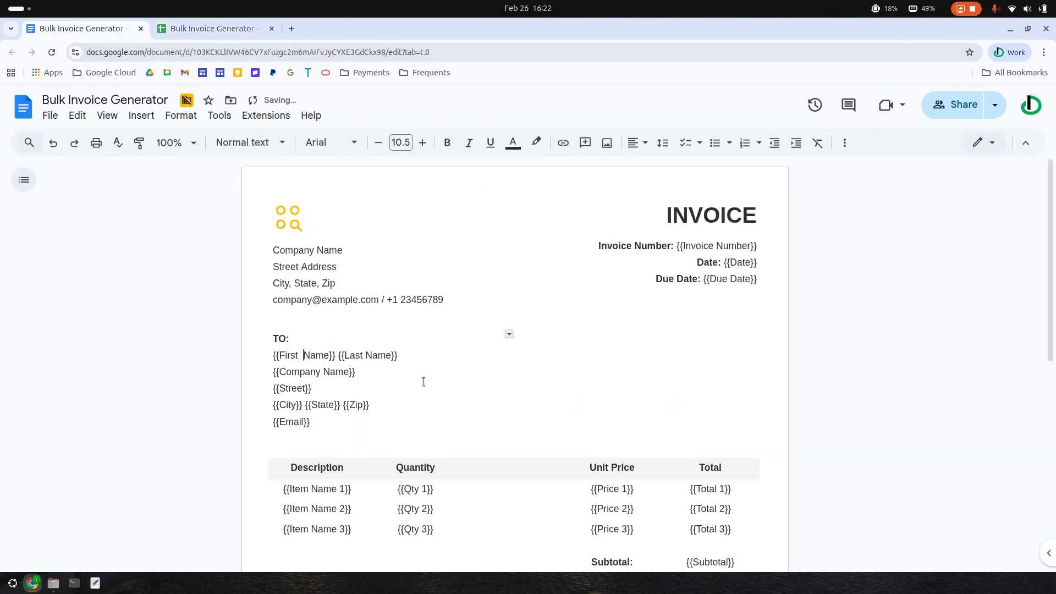
double_click(283, 354)
double_click(327, 356)
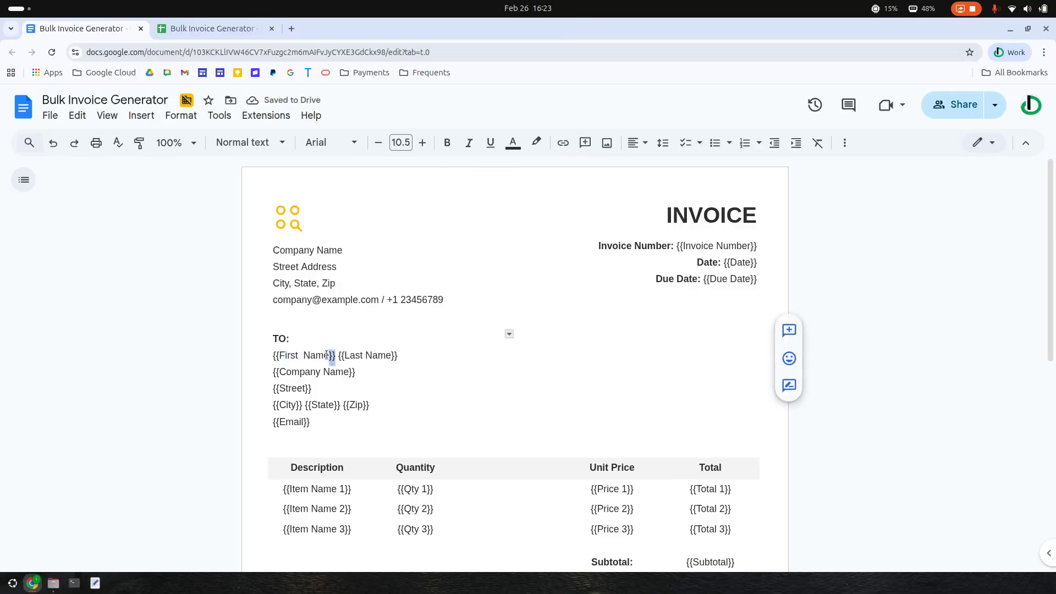
left_click(297, 356)
left_click(325, 356)
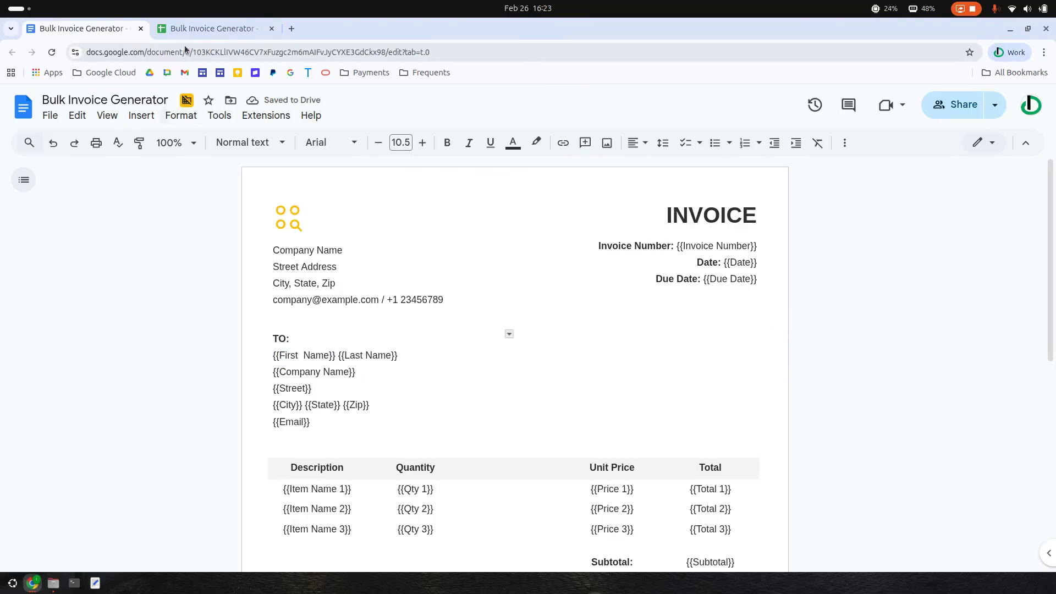
Back in the spreadsheet, reselect the Bulk Invoice Generator doc as the add-on's template and check the First Name merge field.
left_click(211, 30)
scroll(969, 337, "up", 1)
left_click(845, 187)
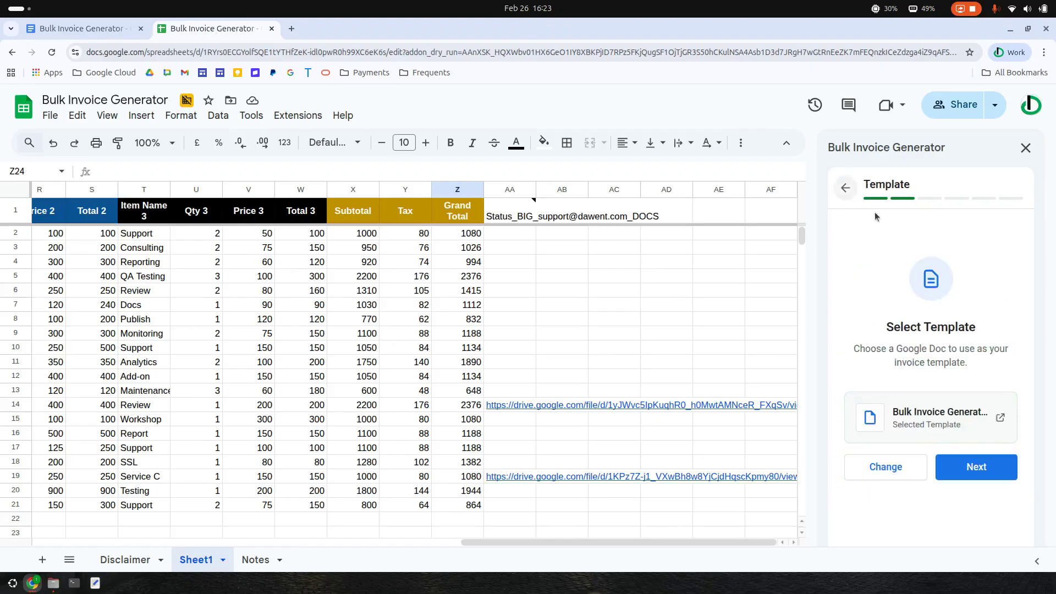
left_click(883, 469)
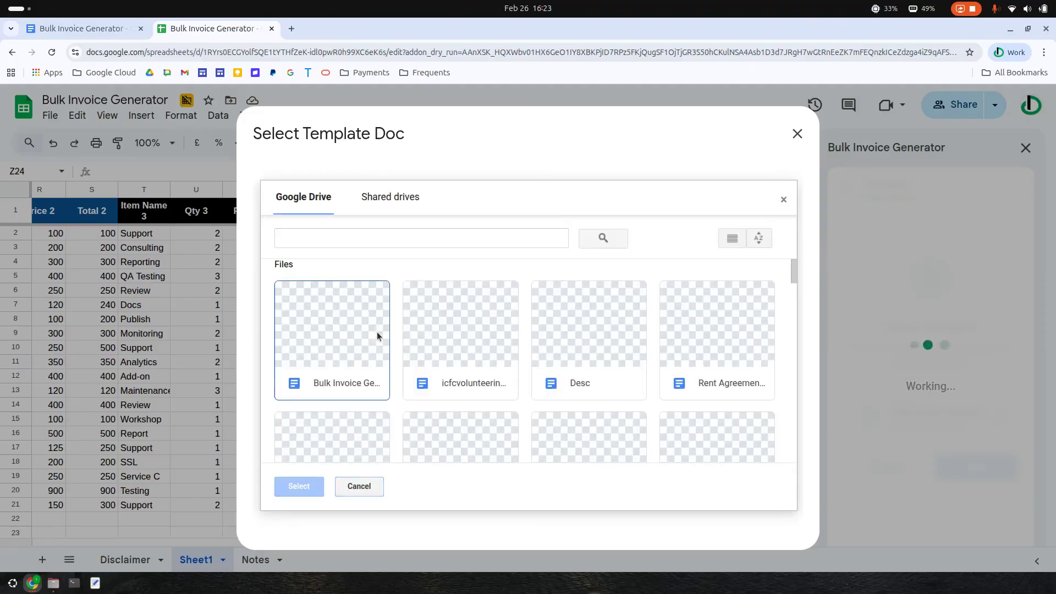
double_click(342, 329)
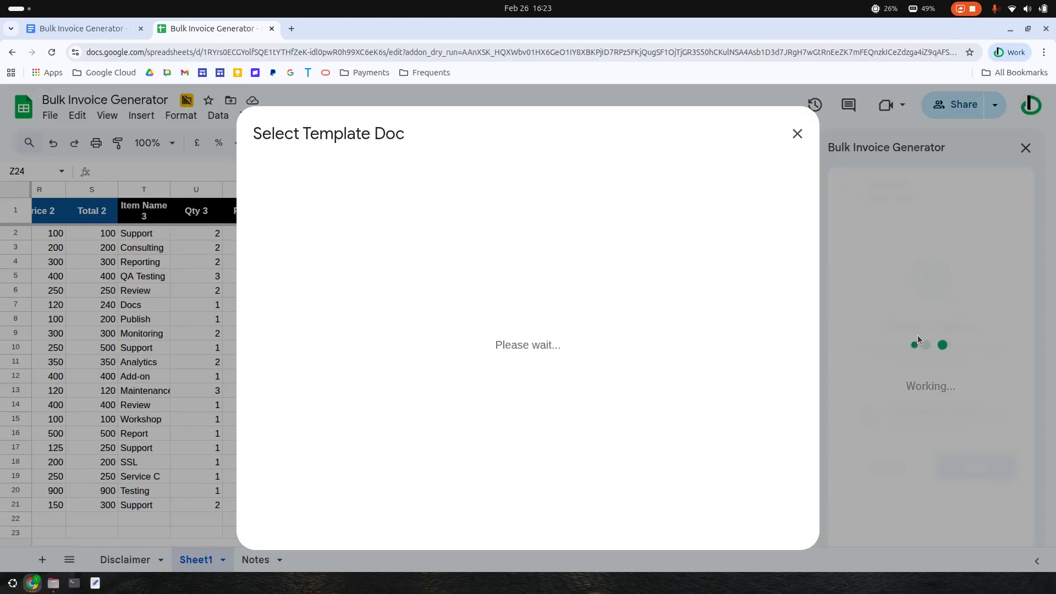
scroll(910, 418, "down", 2)
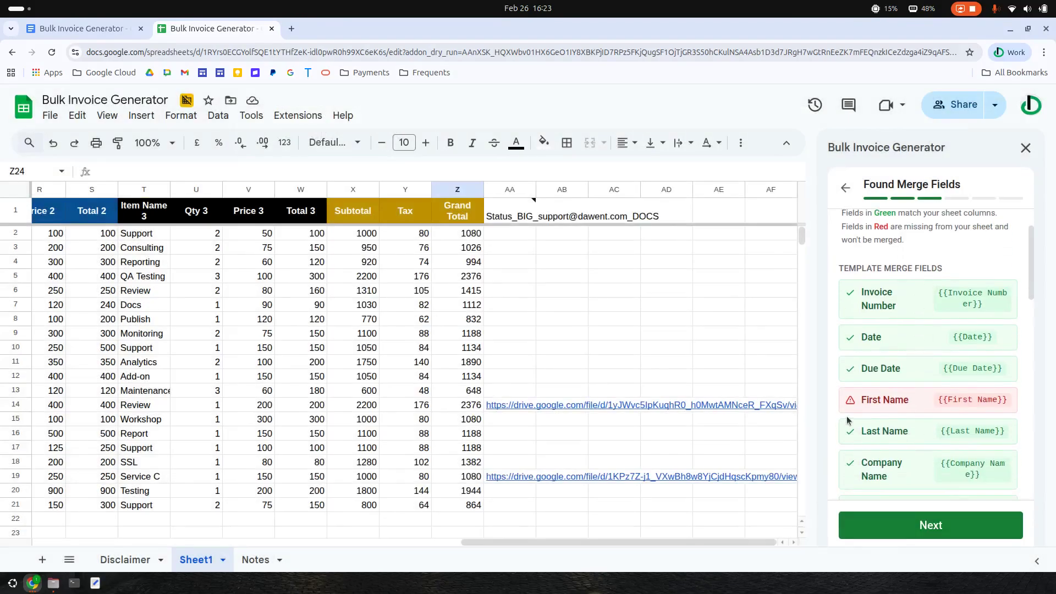
In the Google Doc template, remove the extra space from the {{First Name}} placeholder.
left_click(83, 28)
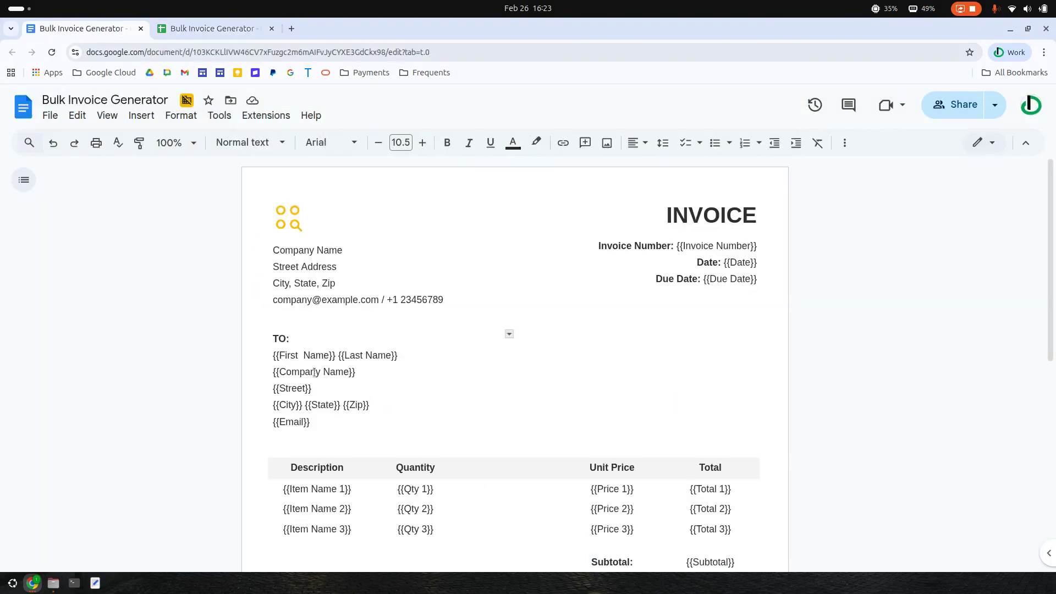
left_click(304, 356)
key("BackSpace")
In the spreadsheet's add-on, reselect the corrected Bulk Invoice Generator template, review its merge fields and continue to the output method.
left_click(208, 29)
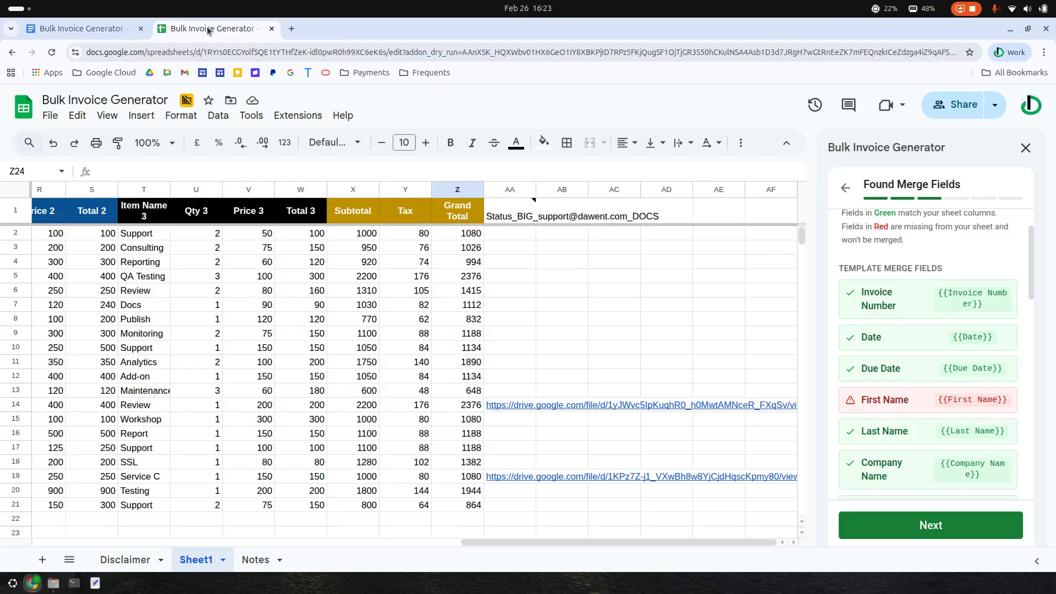
left_click(846, 187)
left_click(894, 471)
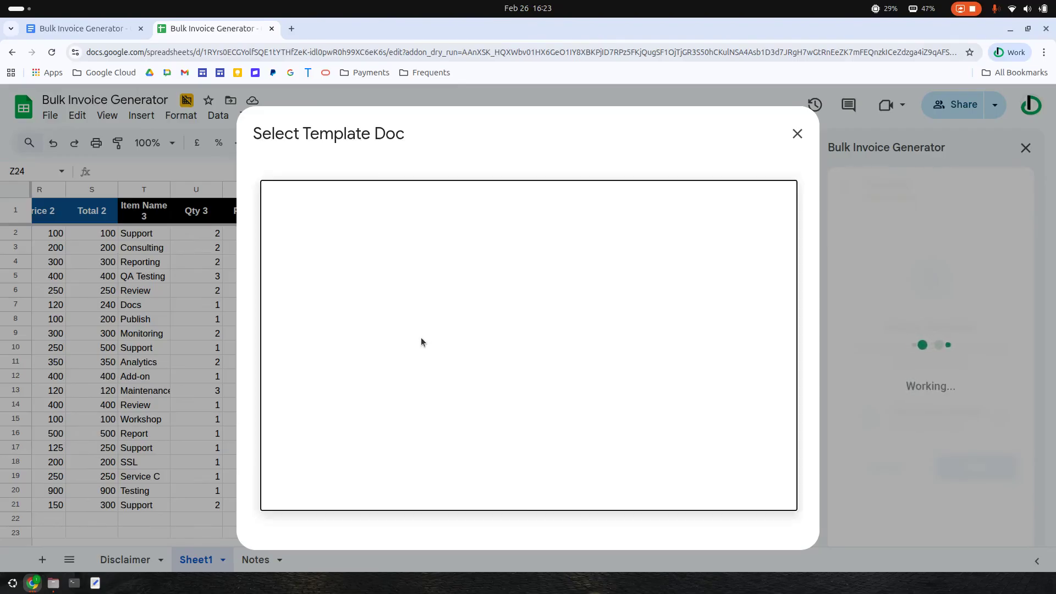
double_click(332, 319)
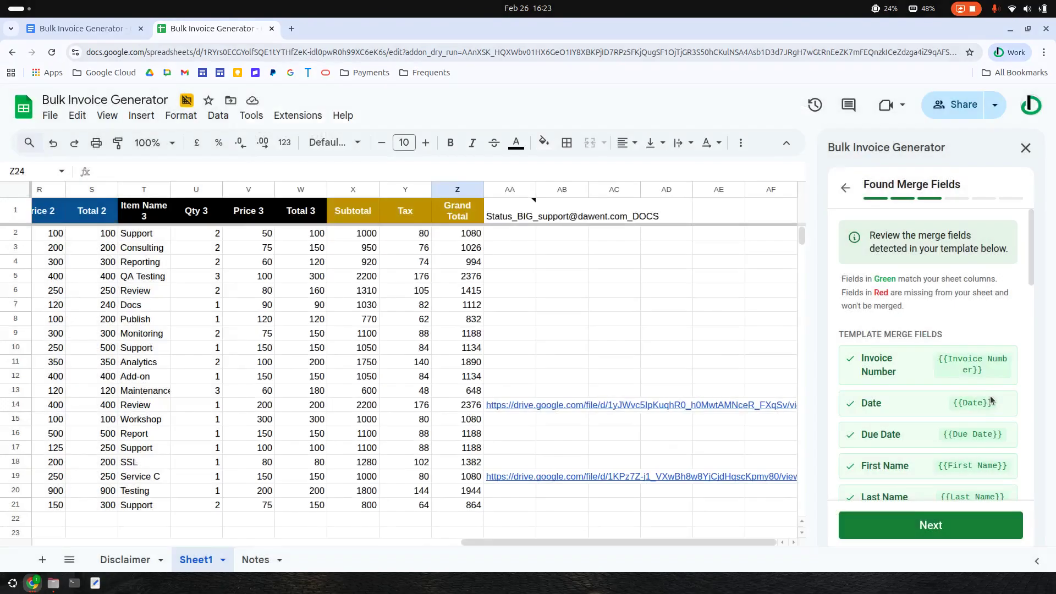
scroll(939, 490, "down", 6)
left_click(944, 527)
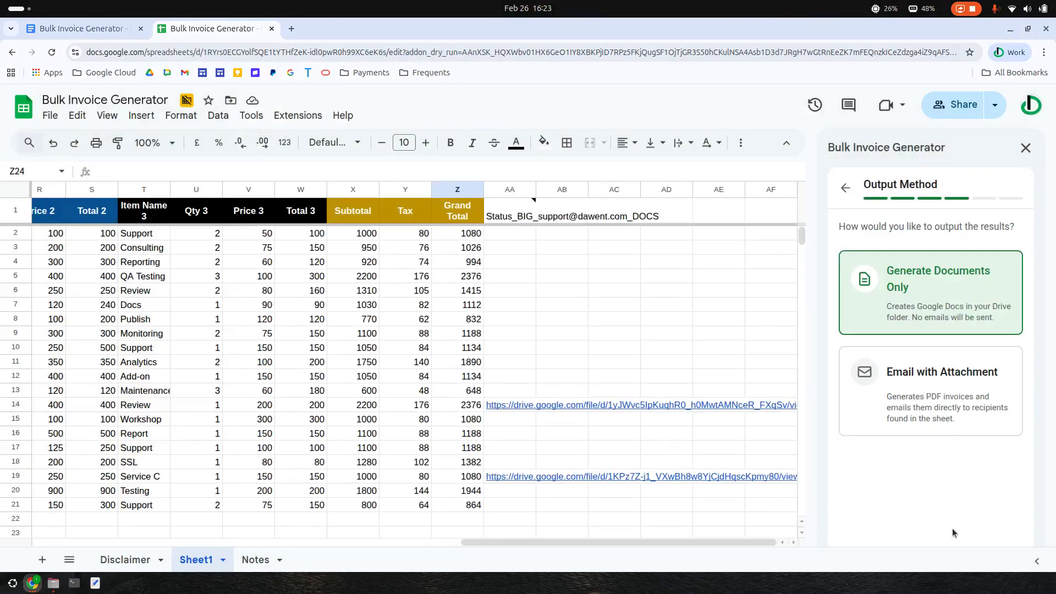
Choose Email with Attachment as the output method and set the email recipient to the {{Email}} merge field.
left_click(953, 411)
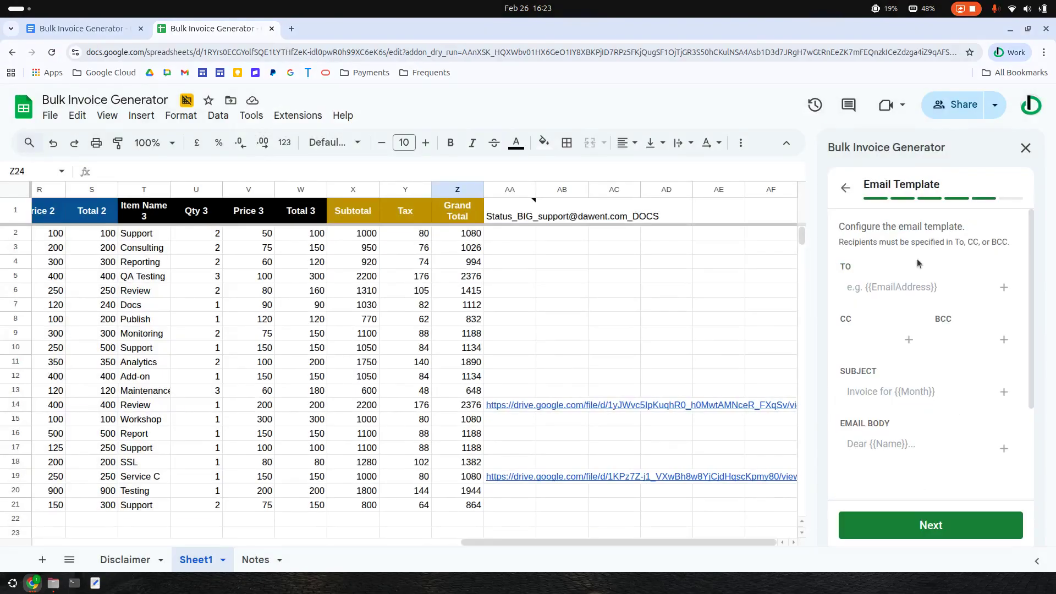
left_click(1004, 292)
left_click(907, 395)
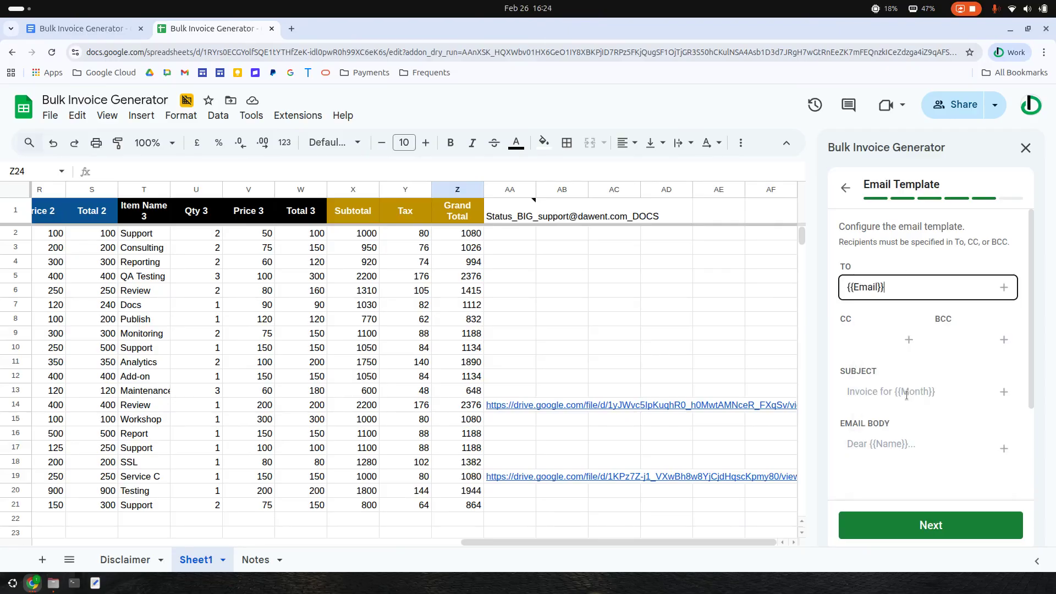
Set the email subject to "Your Invoice {{Invoice Number}}", using the merge field for the number.
scroll(946, 363, "down", 1)
left_click(1004, 326)
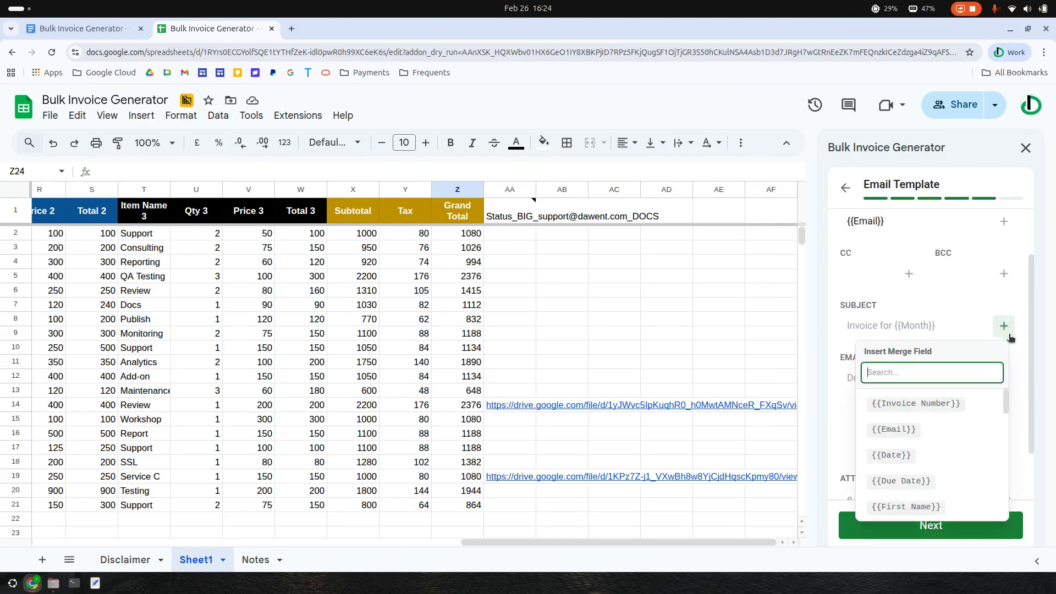
left_click(913, 328)
type("Your Invoic")
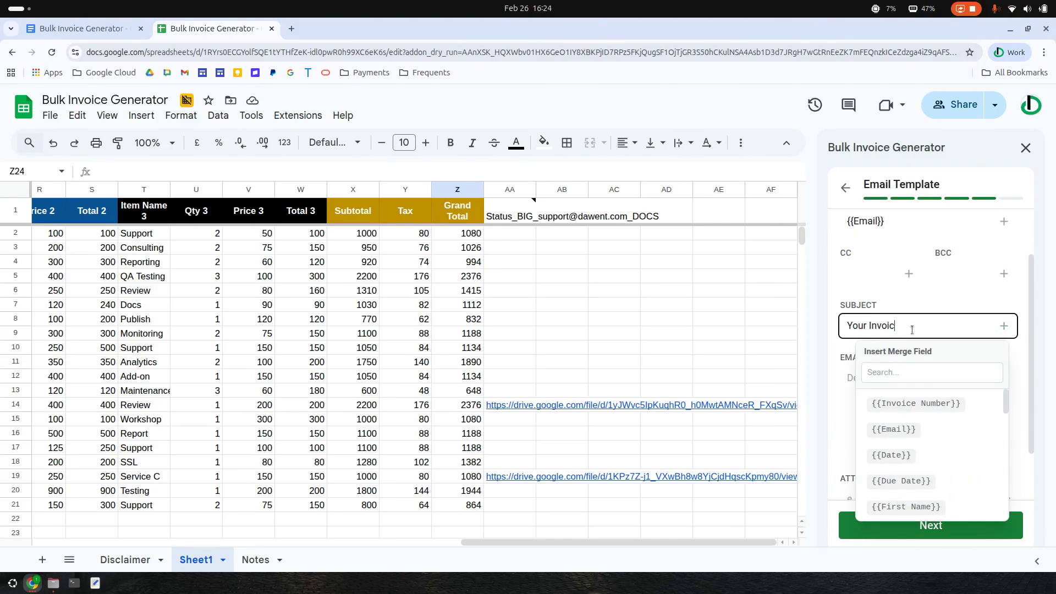
type("e")
left_click(947, 404)
Write the email body as "Hi {{First Name}}", "Find your invoice" and "Best" on separate lines, inserting the first name as a merge field.
left_click(896, 403)
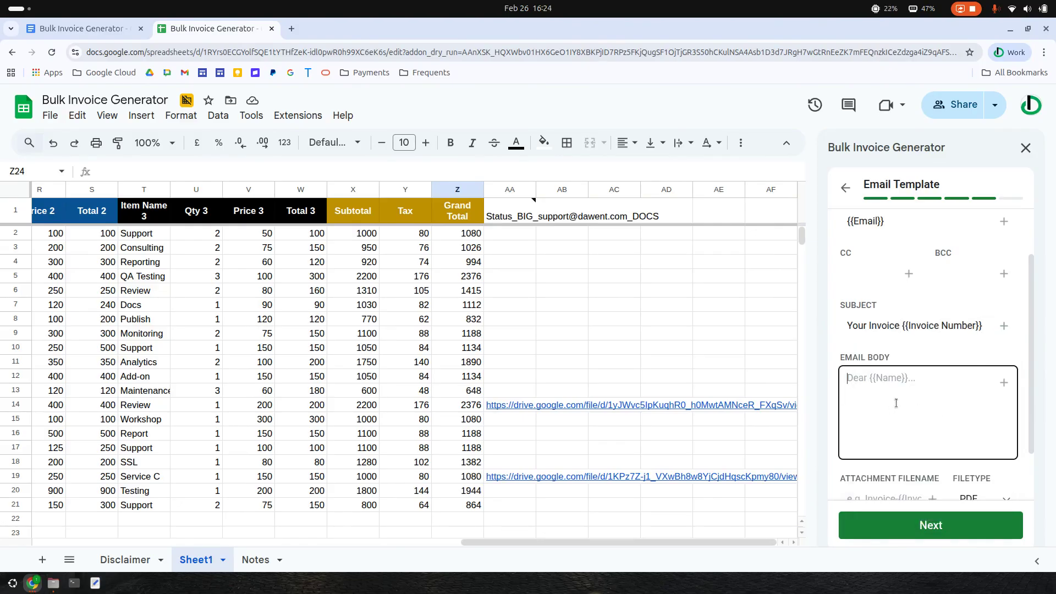
type("Se")
key("ctrl+a")
key("BackSpace")
type("Fi")
type("Hi")
key("Return")
key("Return")
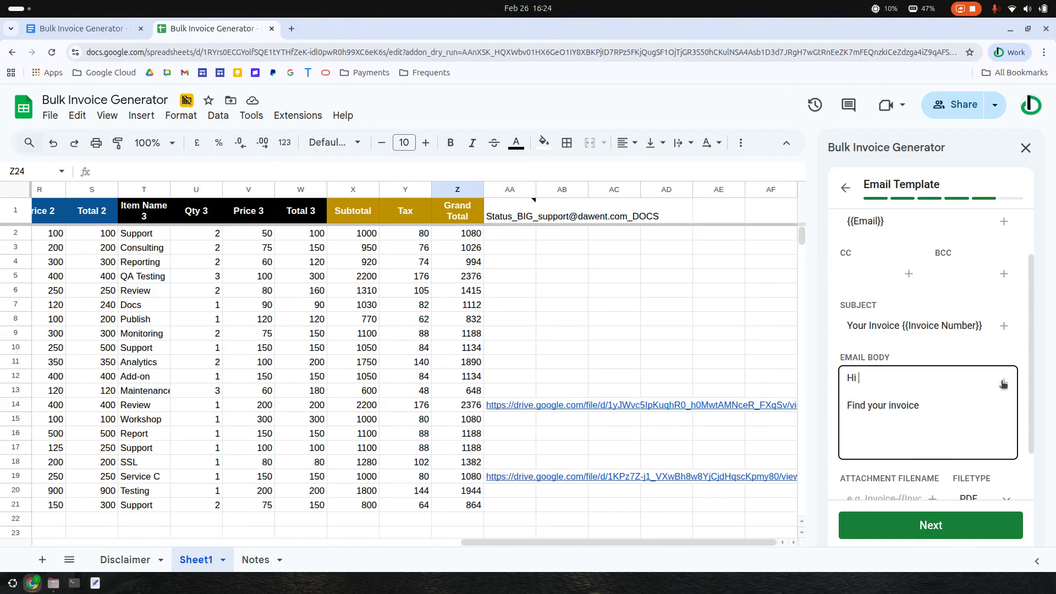
left_click(1004, 382)
scroll(924, 498, "down", 3)
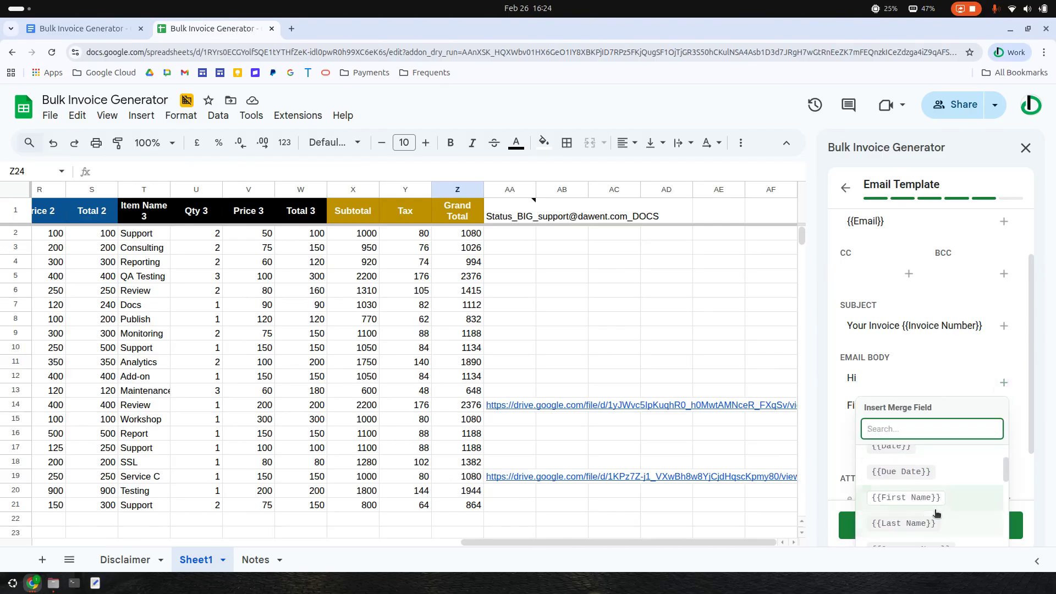
left_click(909, 502)
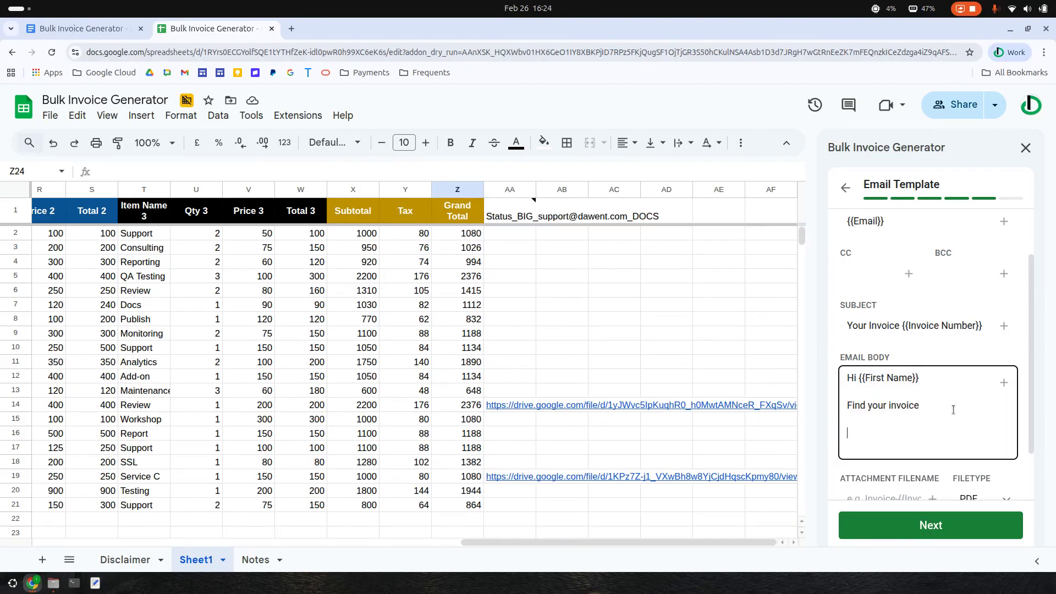
Set the attachment filename to {{Invoice Number}} with PDF as the file type and continue to row selection.
scroll(953, 410, "down", 2)
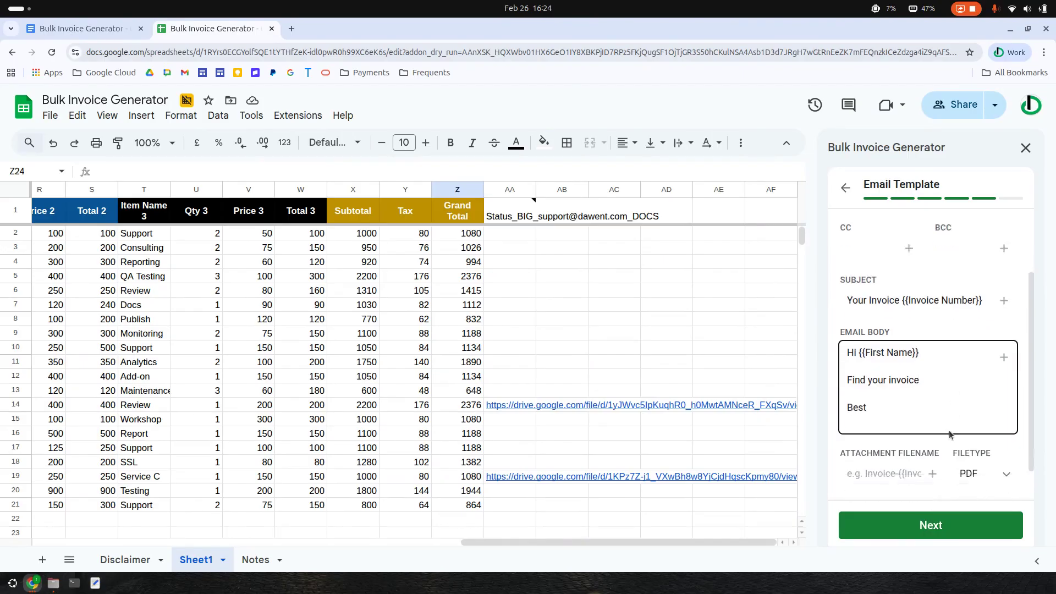
left_click(932, 432)
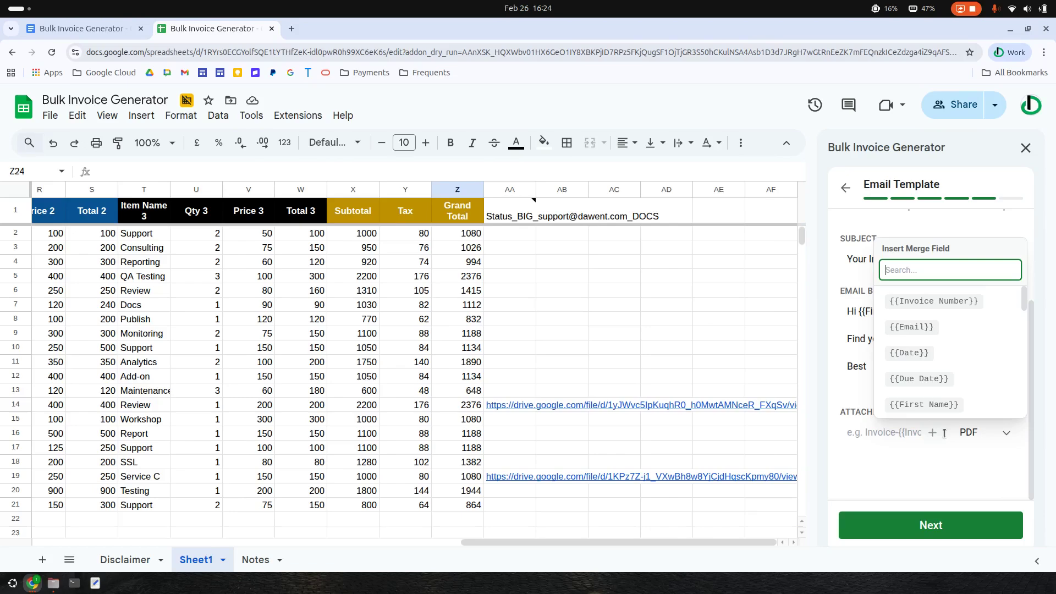
left_click(913, 301)
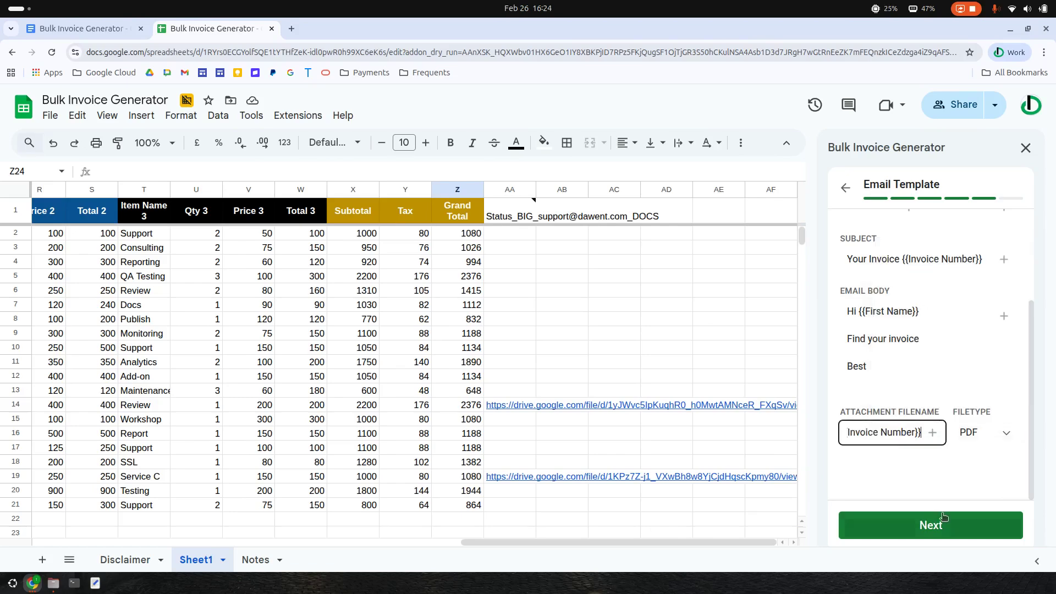
left_click(943, 520)
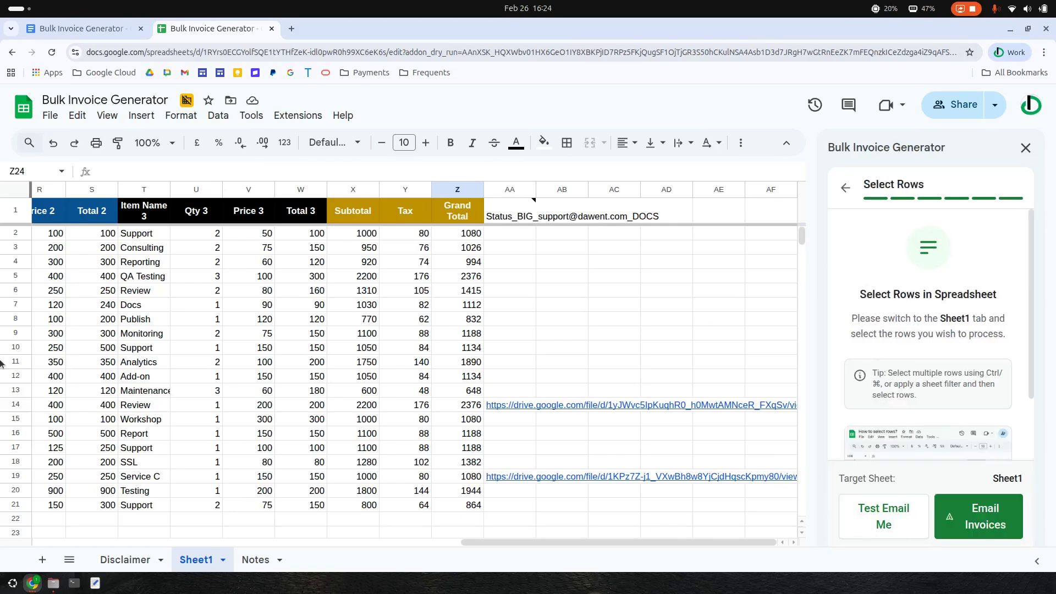
left_click(6, 435)
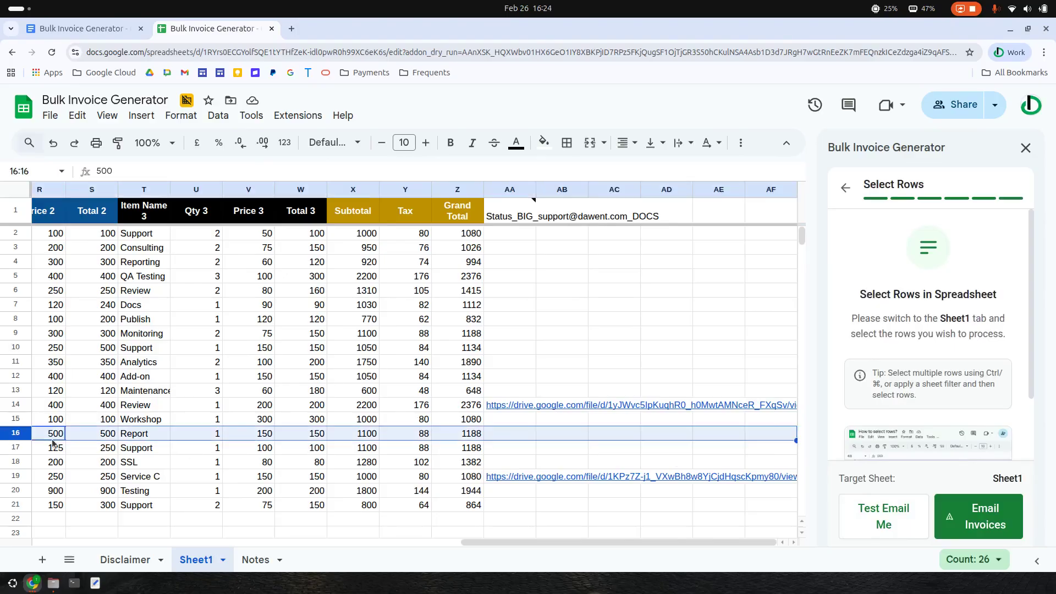
left_click_drag(501, 544, 627, 551)
left_click(101, 449)
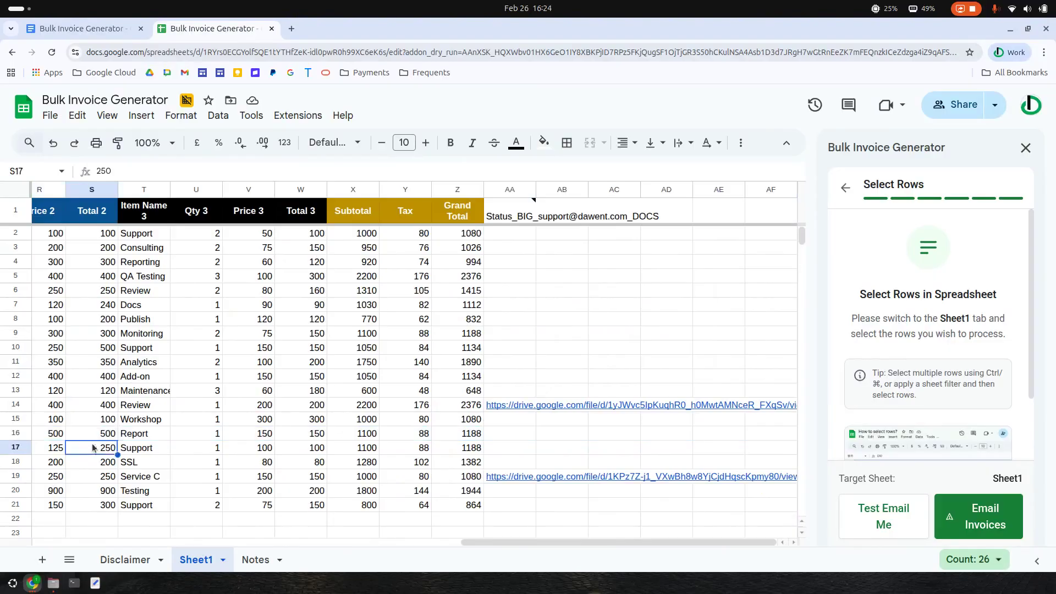
left_click(679, 333)
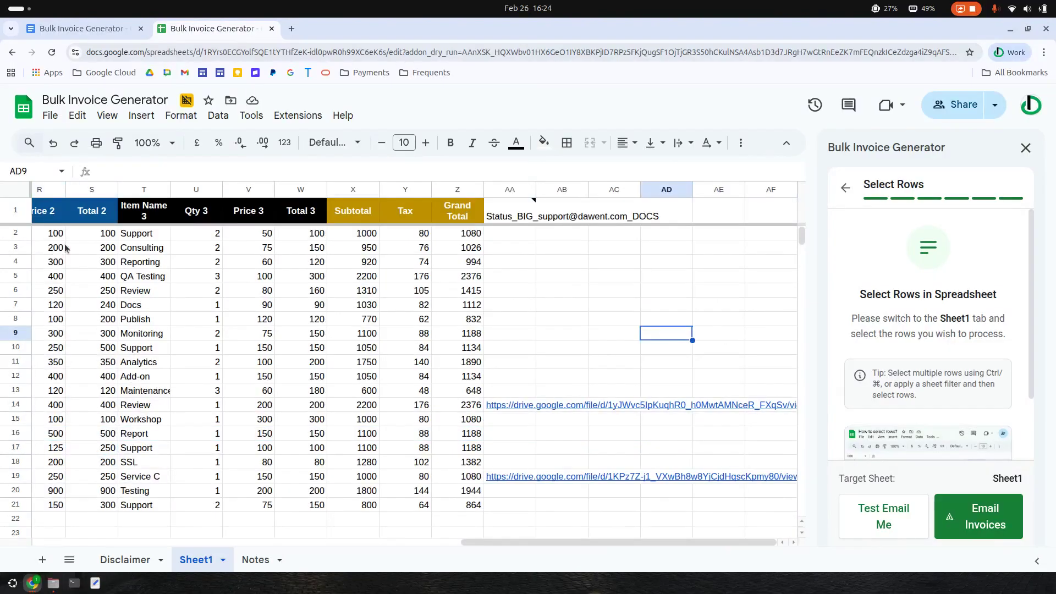
Create a filter over the whole invoice data table in Sheet1, including the status column.
left_click(535, 290)
left_click_drag(491, 540, 557, 530)
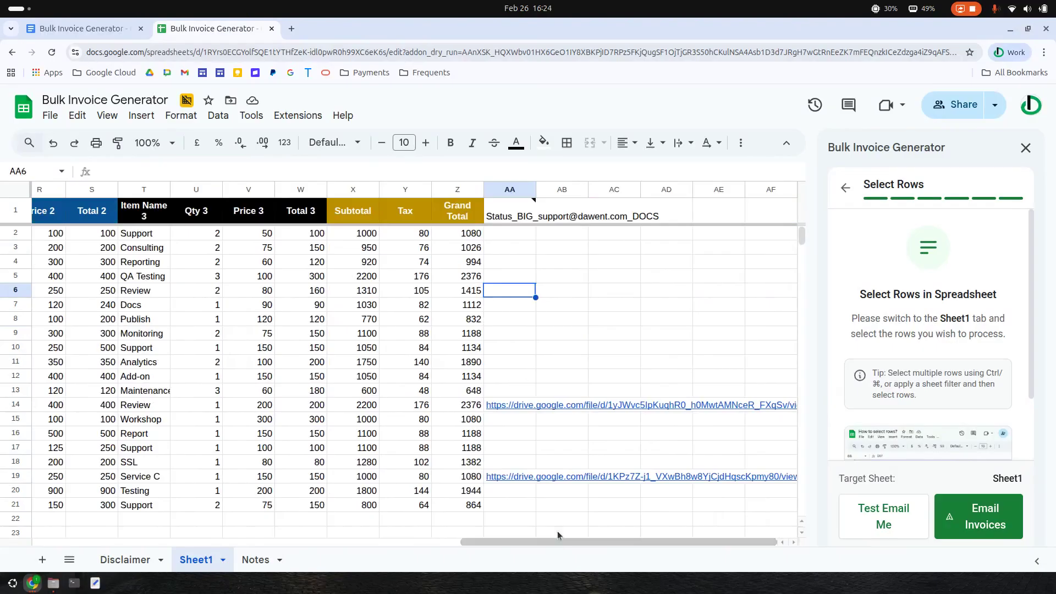
left_click(741, 143)
left_click(690, 170)
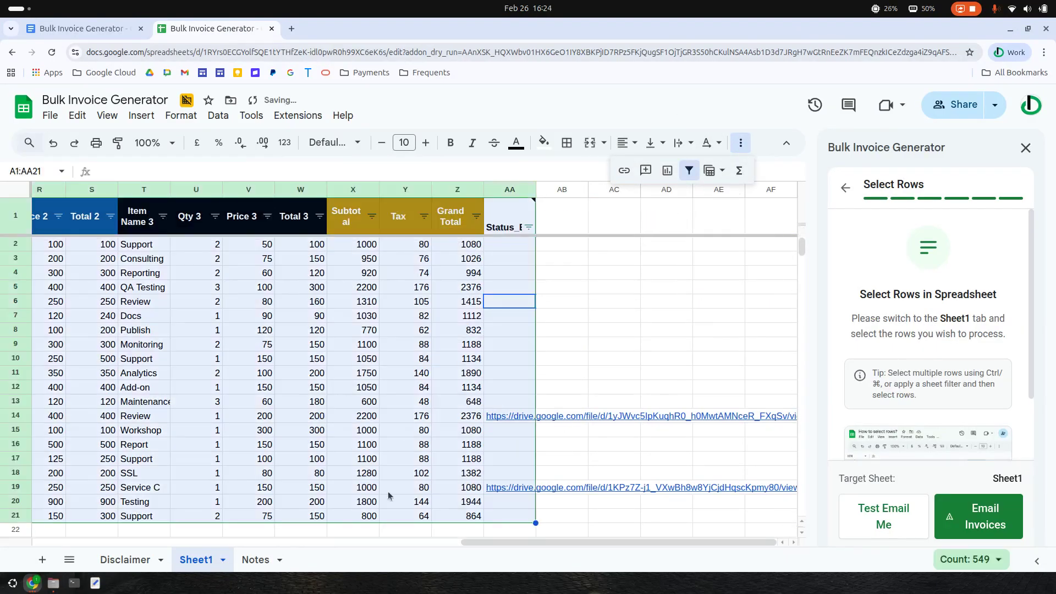
left_click_drag(508, 543, 165, 544)
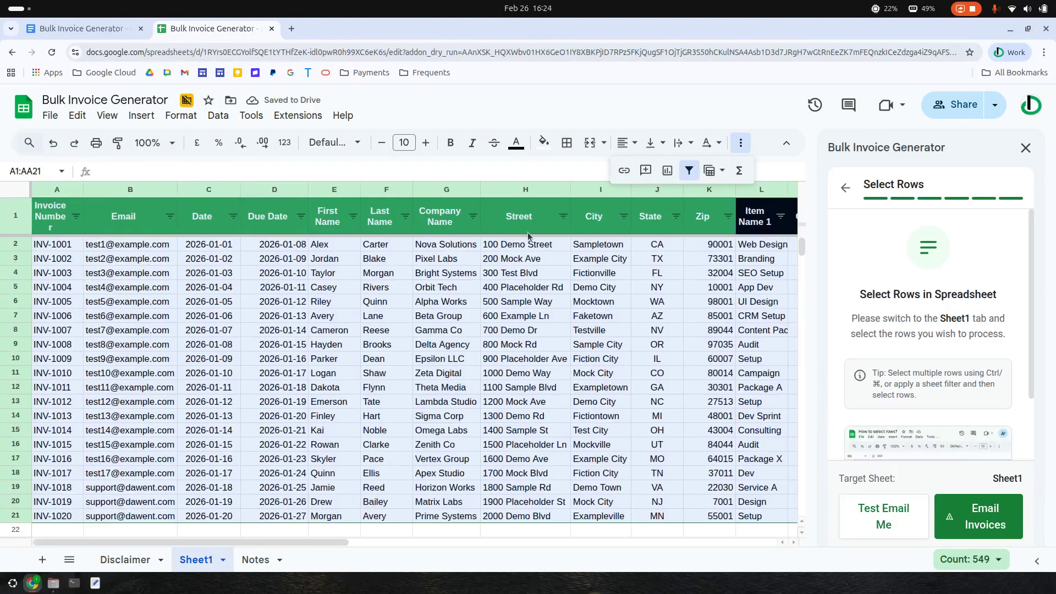
Filter the City column to show only Demo City and Demo Town, searching the values for "de".
left_click(623, 216)
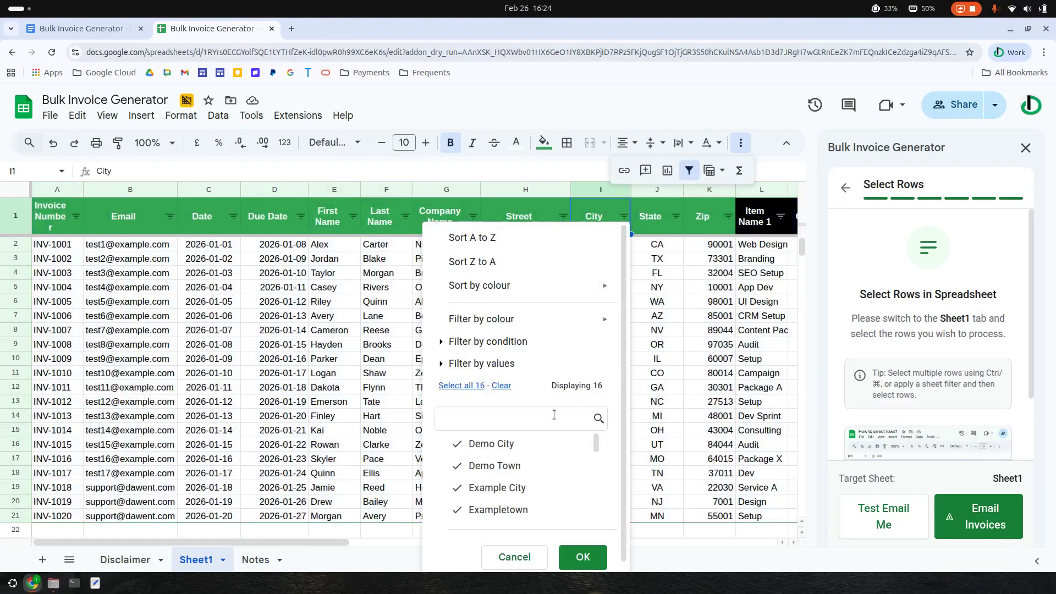
scroll(490, 466, "down", 2)
scroll(490, 465, "up", 2)
left_click(500, 386)
type("de")
left_click(492, 444)
left_click(495, 466)
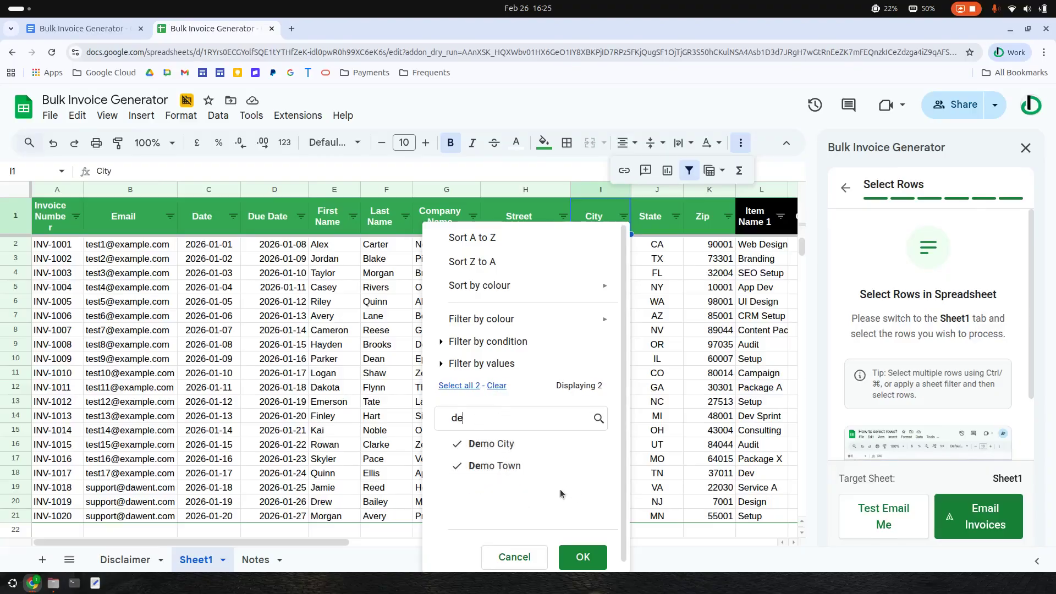
left_click(591, 557)
left_click(501, 342)
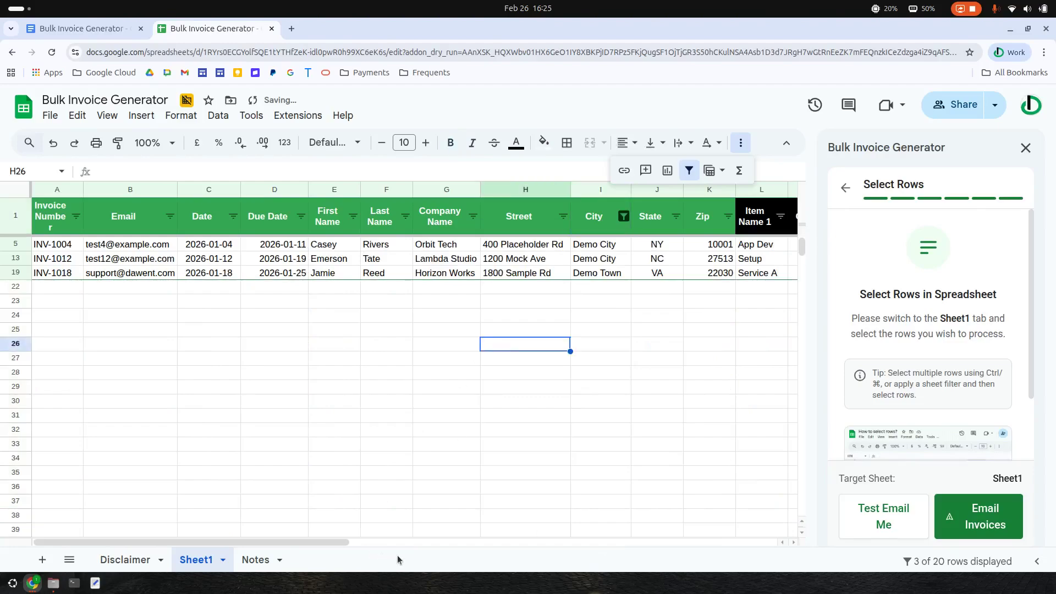
Select the filtered rows 5, 13 and 19, email their invoices with confirmation, and check the status column.
scroll(238, 543, "right", 5)
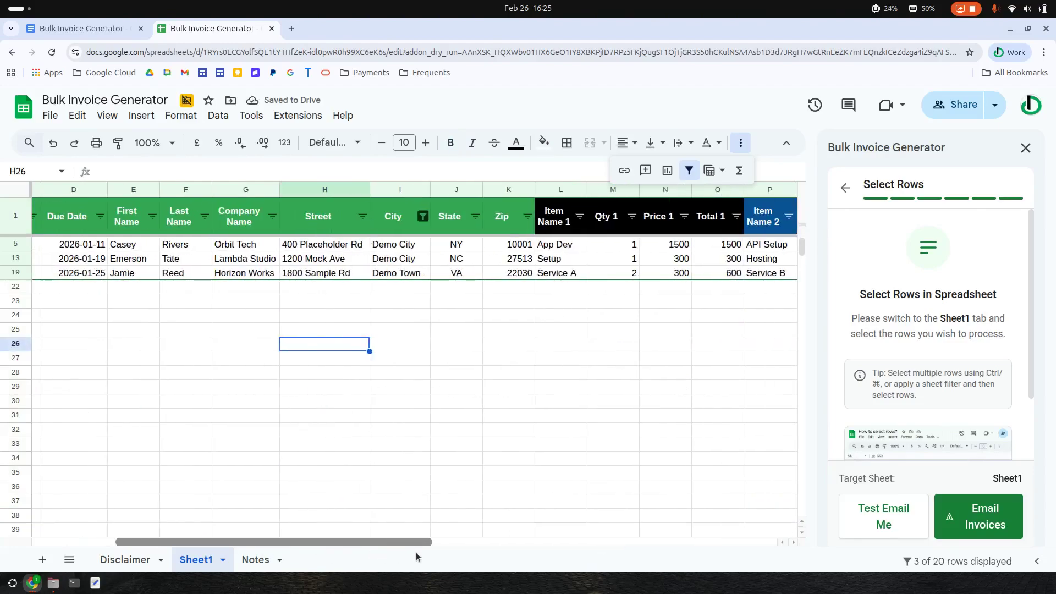
scroll(416, 553, "left", 5)
left_click_drag(9, 247, 4, 277)
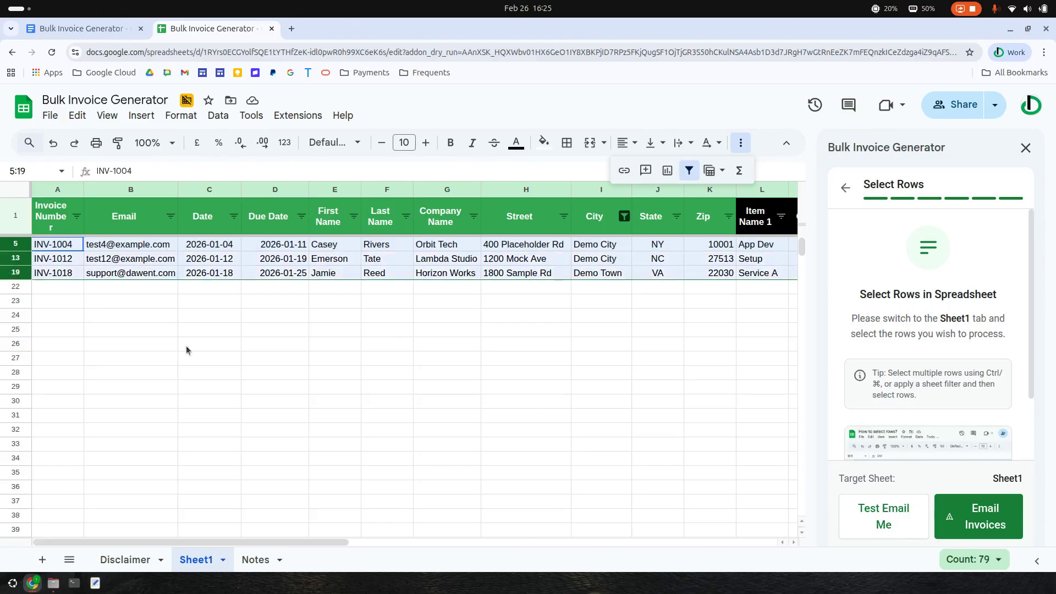
left_click(996, 530)
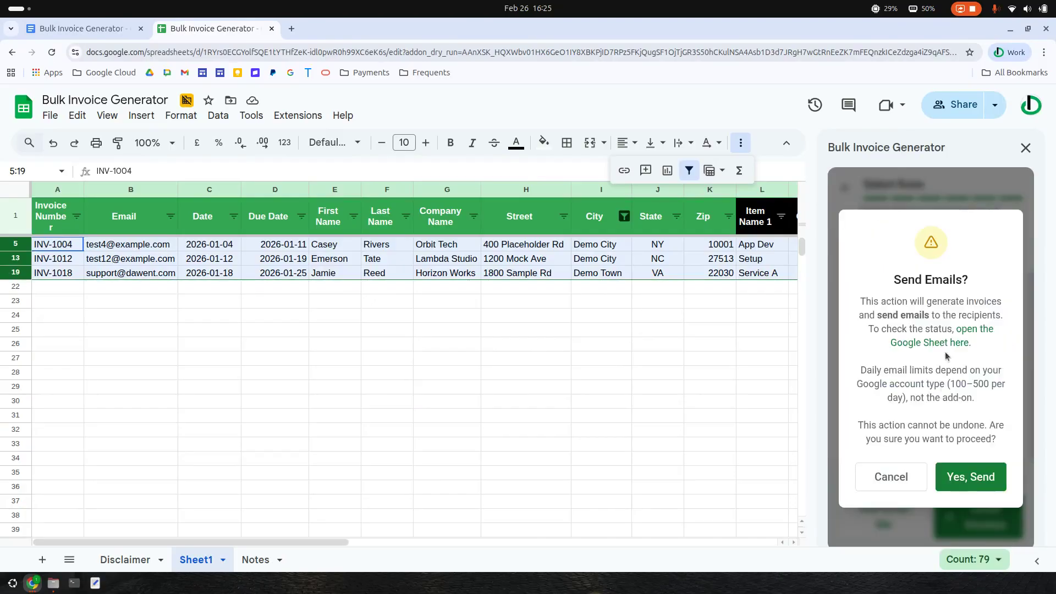
left_click(975, 480)
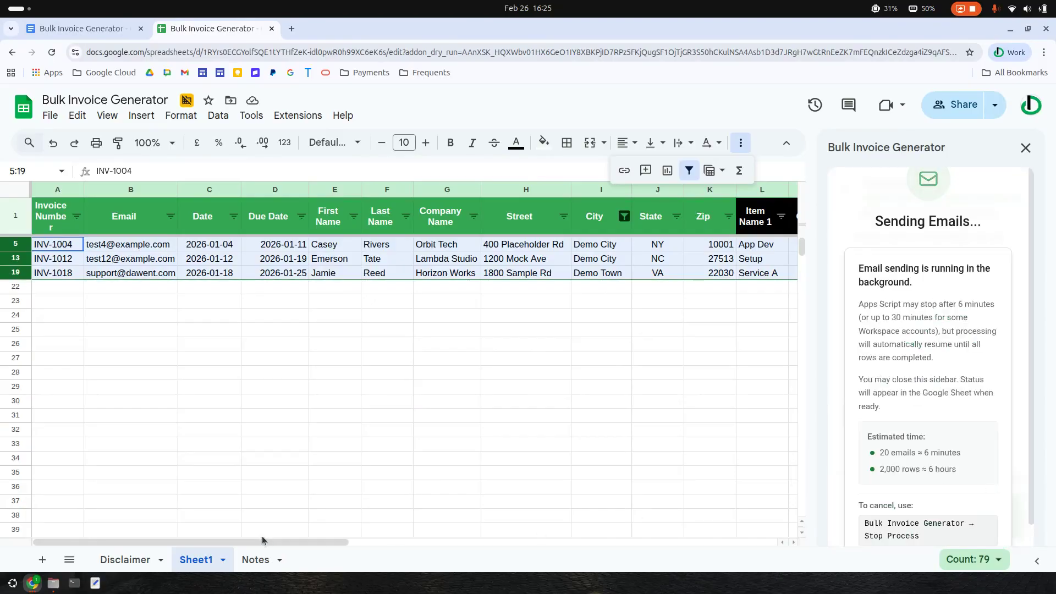
left_click_drag(270, 545, 702, 555)
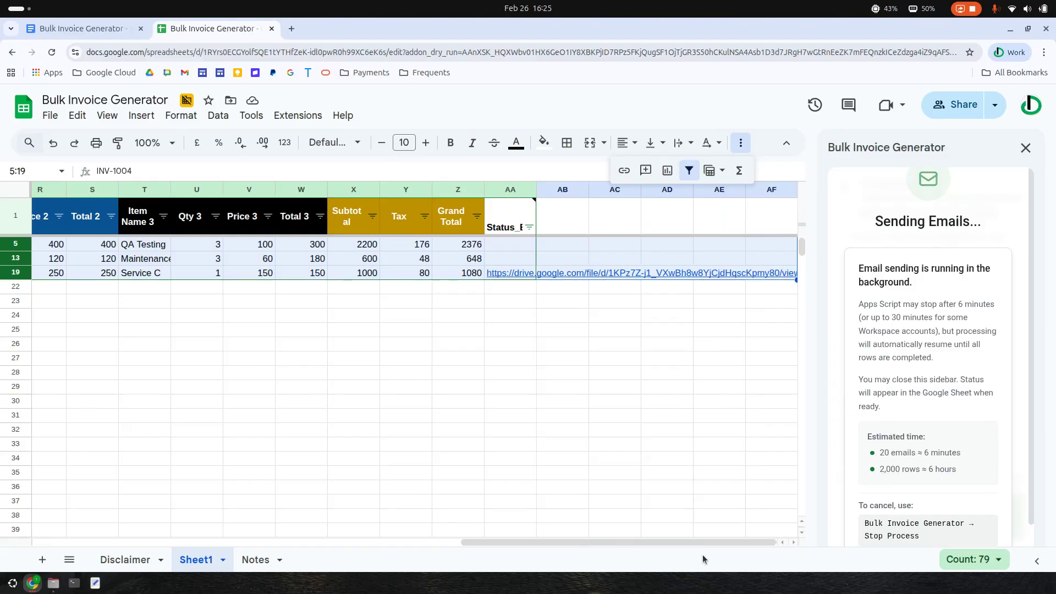
Widen the document status column AA and the email status column AB so their headers are readable.
left_click_drag(535, 189, 677, 189)
left_click(673, 444)
left_click(575, 206)
left_click_drag(551, 189, 631, 190)
left_click(731, 372)
Compare the full header names of the document status column AA and the email status column AB.
left_click(660, 220)
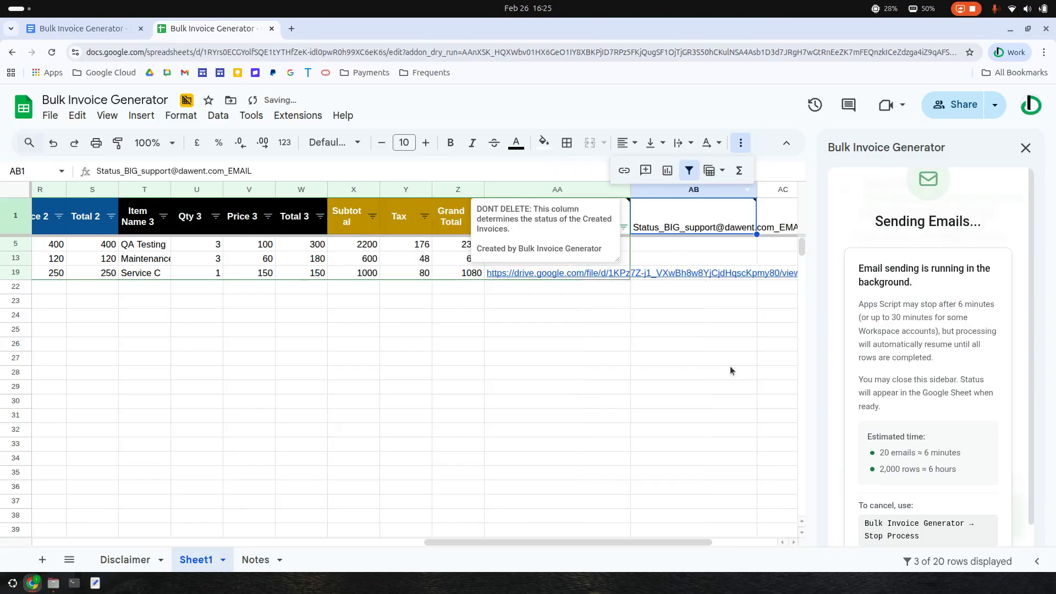
left_click(731, 367)
left_click(586, 225)
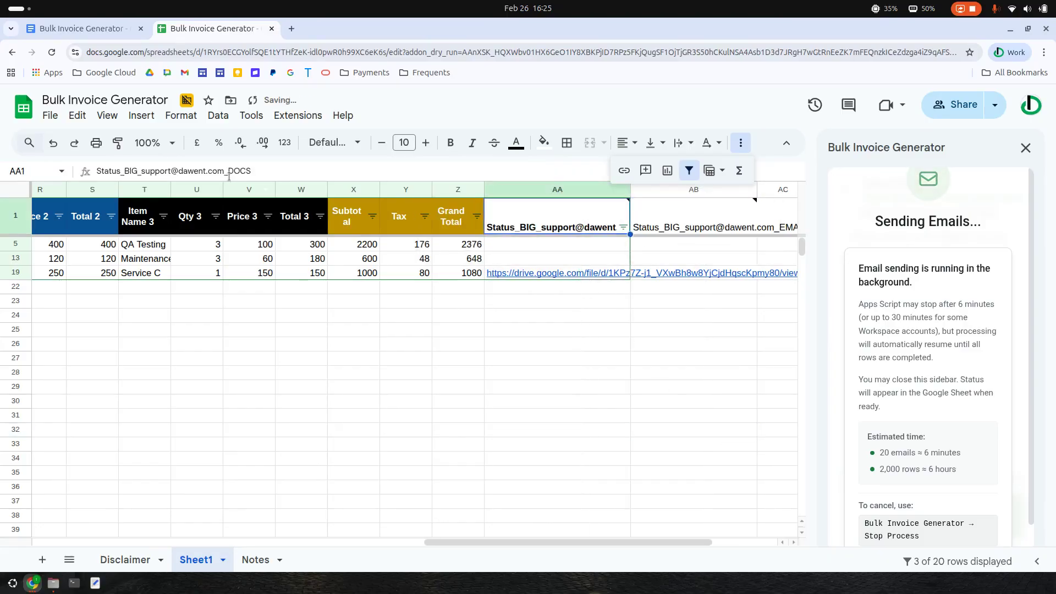
left_click(705, 326)
left_click(683, 228)
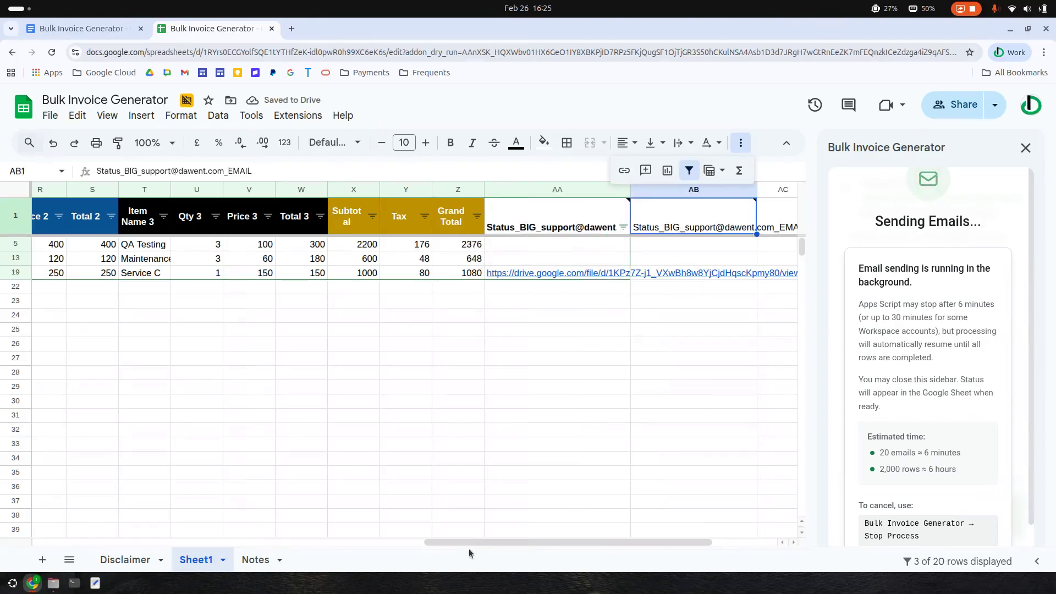
left_click_drag(474, 543, 539, 543)
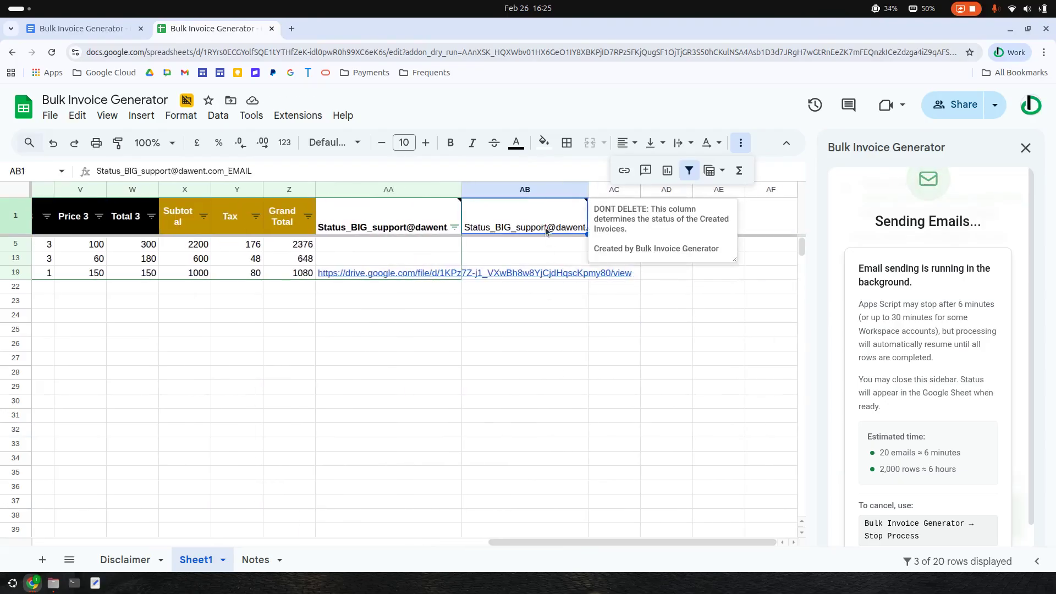
left_click(520, 389)
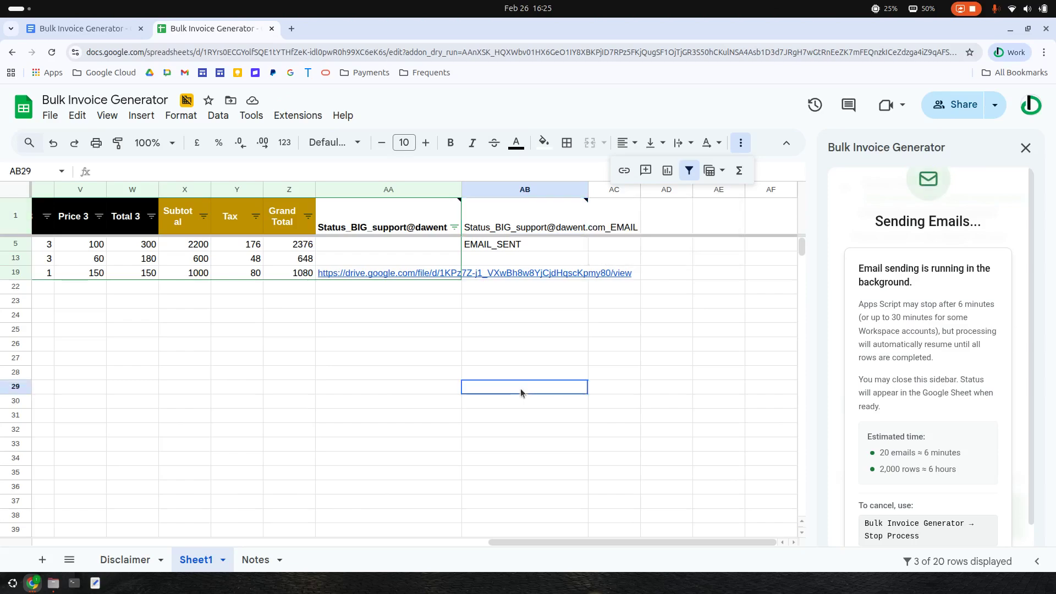
Check the email status of rows 5, 13 and 19 and review the background sending information in the add-on.
left_click(531, 229)
left_click(507, 245)
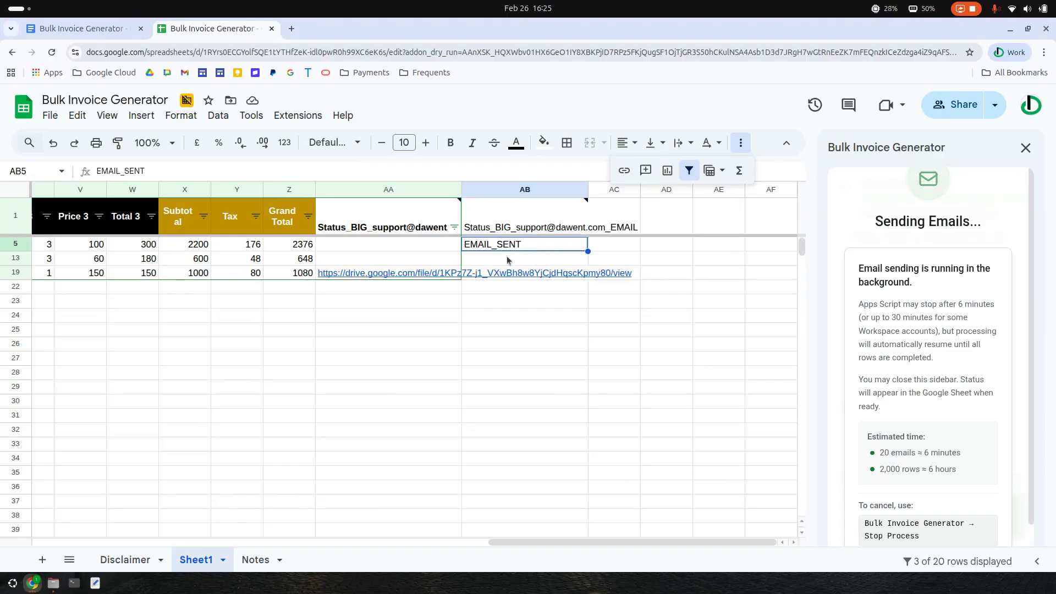
left_click(82, 28)
left_click(213, 28)
left_click_drag(674, 540, 687, 567)
left_click_drag(579, 541, 5, 566)
left_click_drag(70, 565, 611, 578)
scroll(928, 487, "down", 1)
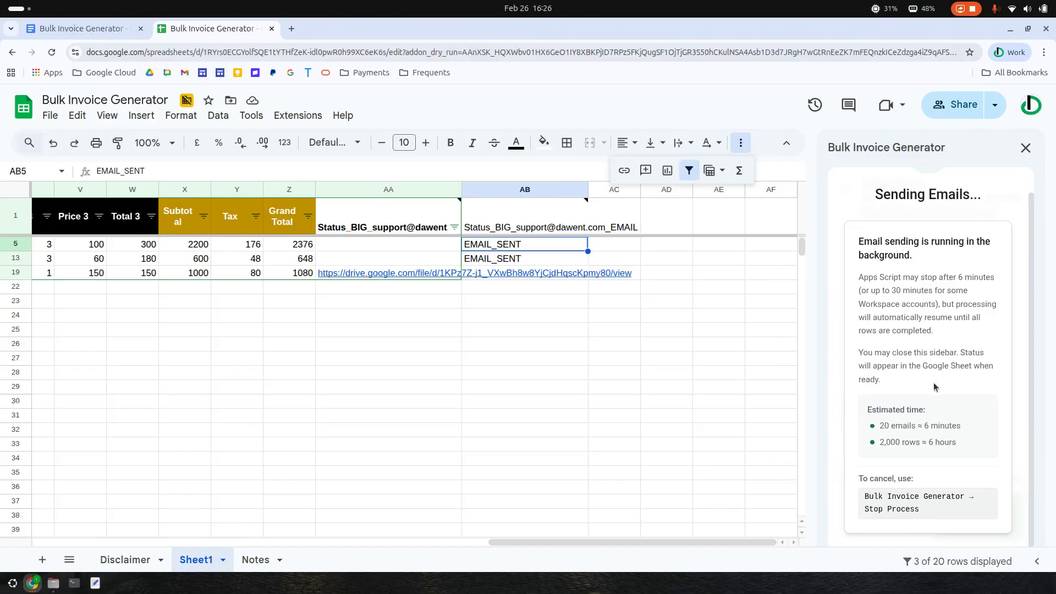
left_click(497, 275)
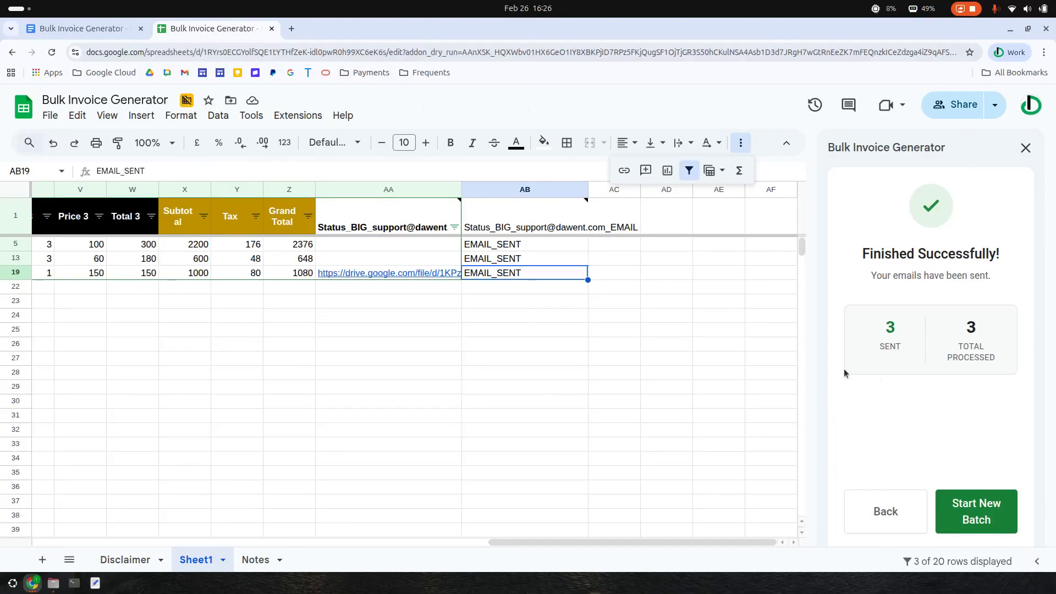
Open the Gmail mailbox filtered to the "Me" label in a new browser tab.
left_click(292, 28)
left_click(271, 52)
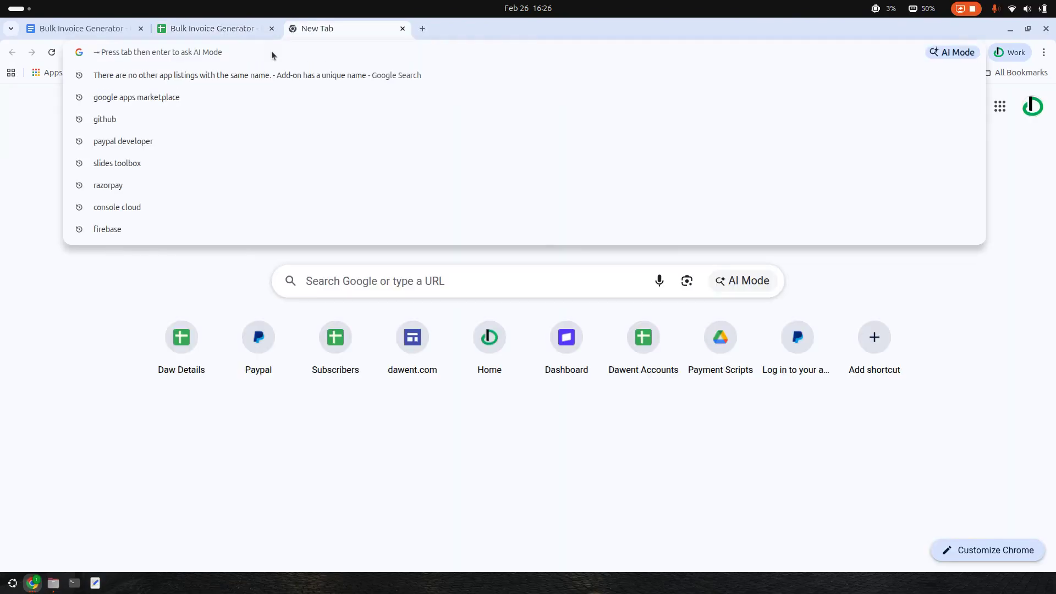
type("me")
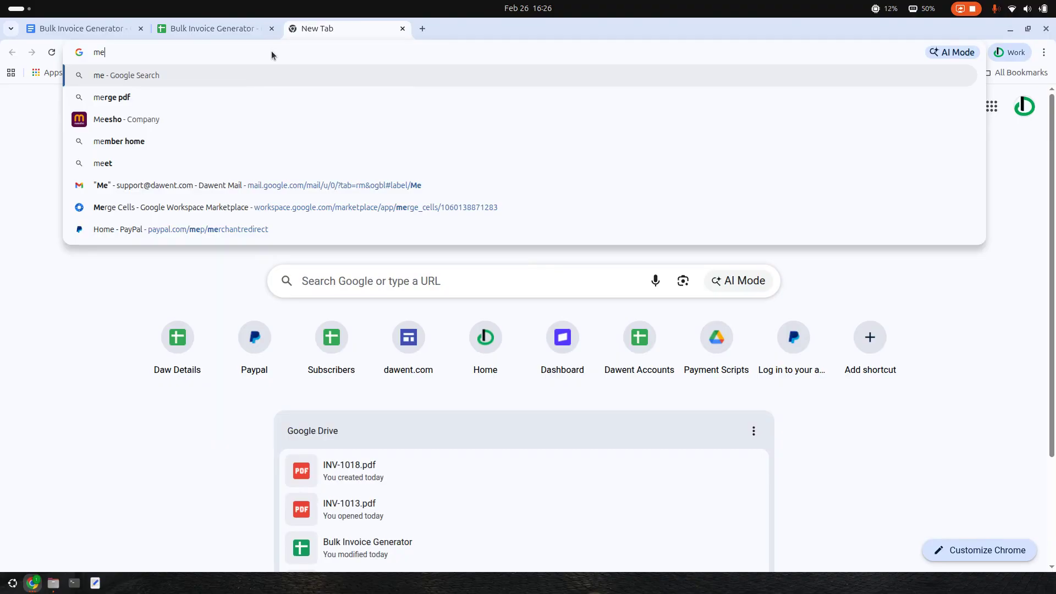
left_click(274, 186)
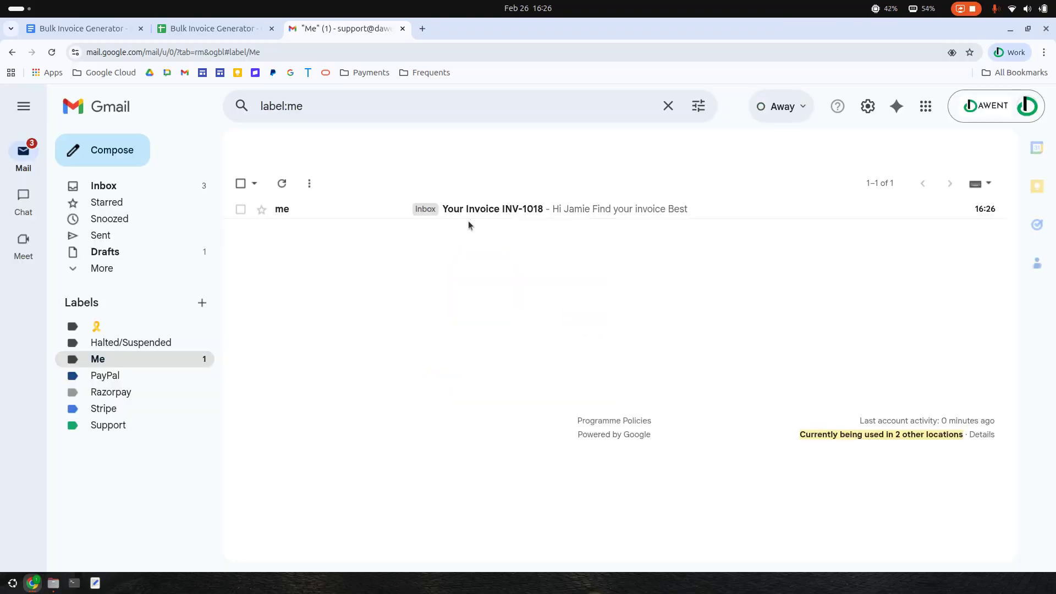
Open the "Your Invoice INV-1018" email, review its attached INV-1018.pdf from start to end, and return to the spreadsheet.
left_click(475, 213)
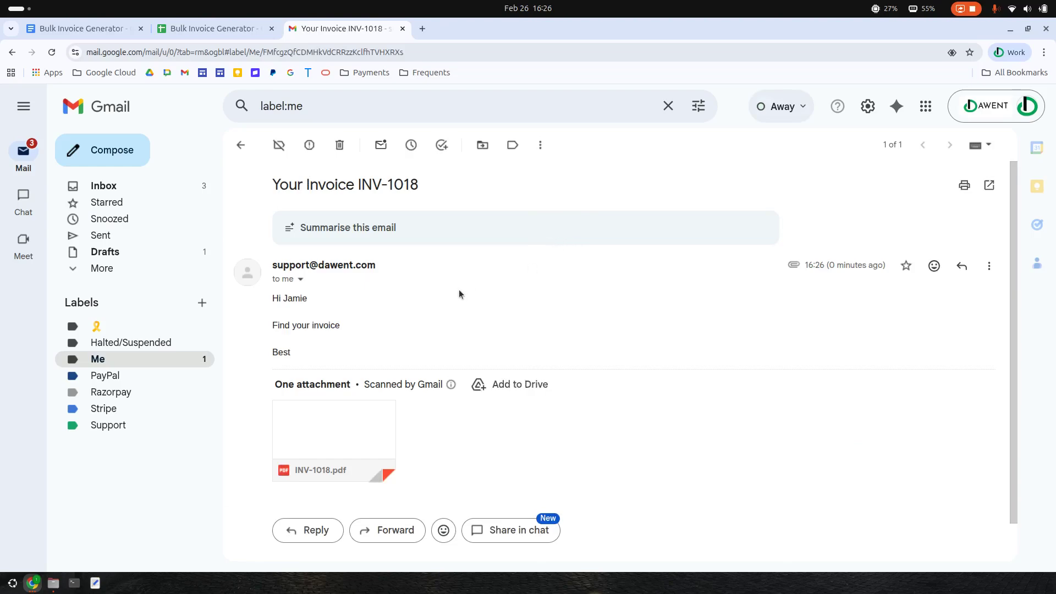
scroll(341, 308, "down", 1)
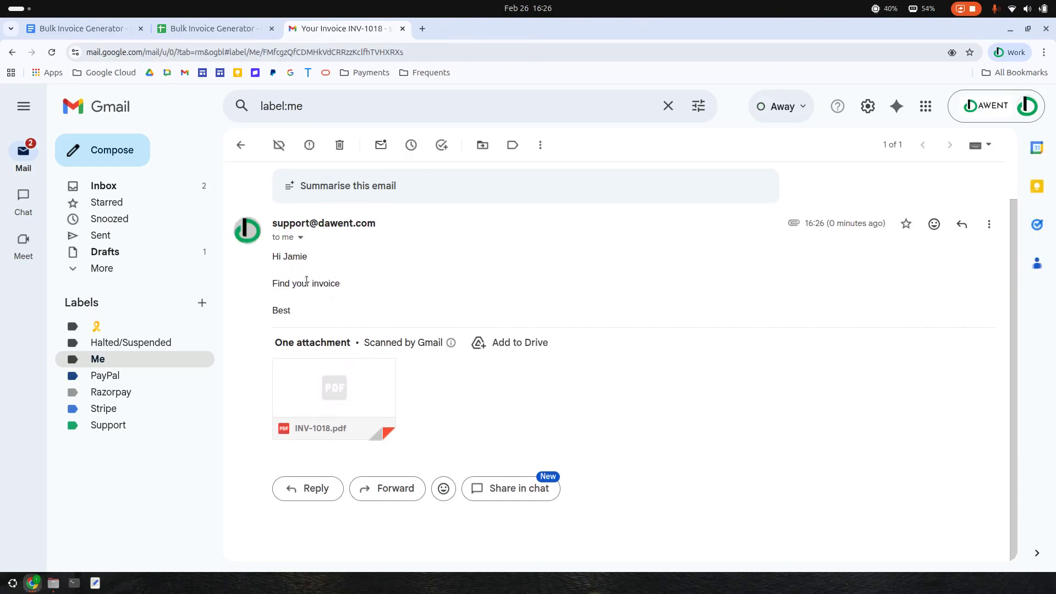
left_click(349, 389)
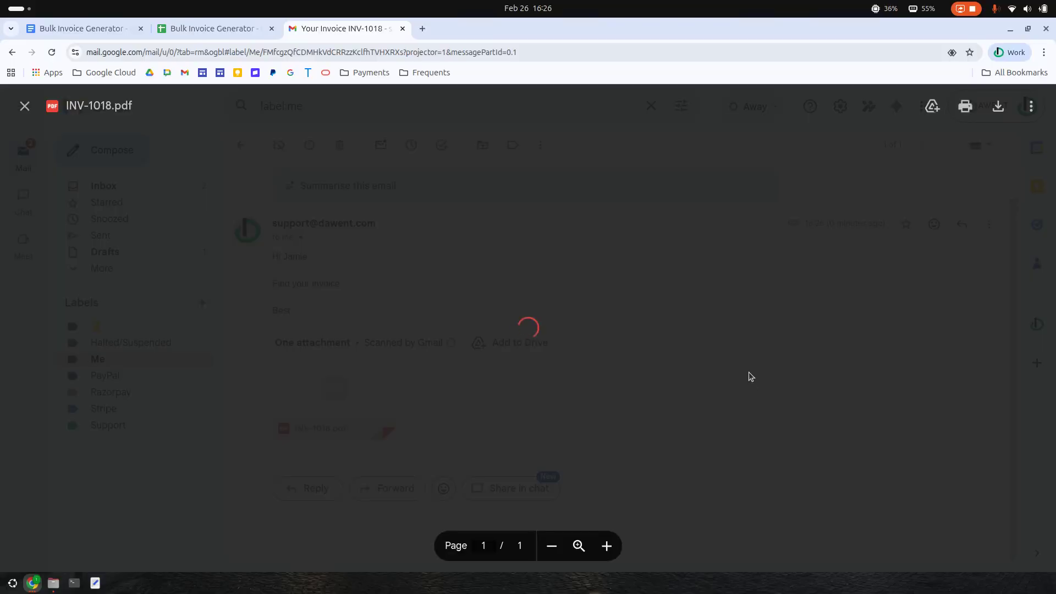
scroll(654, 323, "down", 3)
scroll(654, 323, "down", 4)
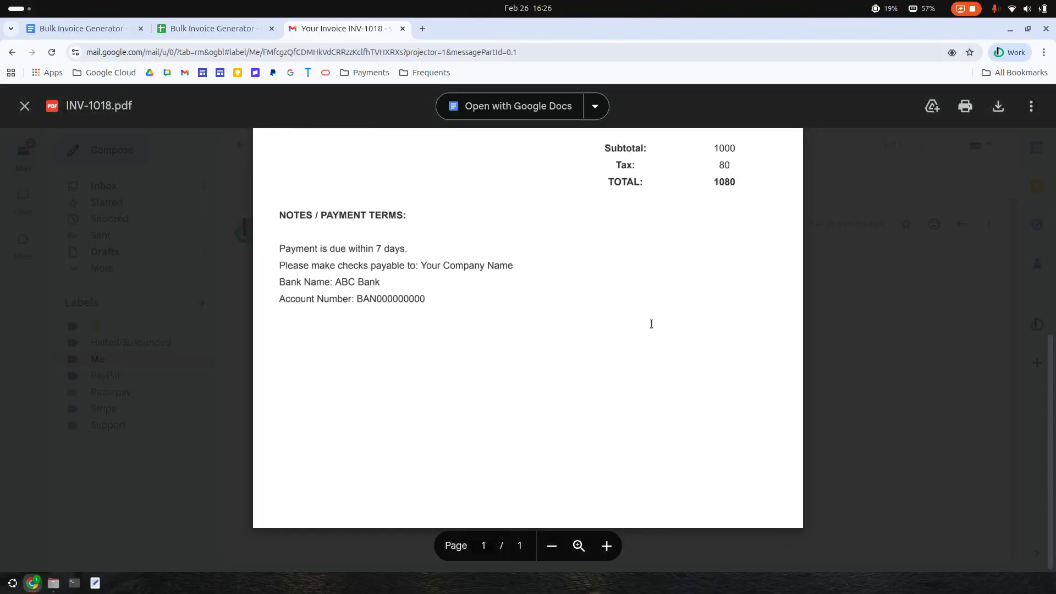
scroll(651, 324, "up", 4)
scroll(649, 320, "up", 3)
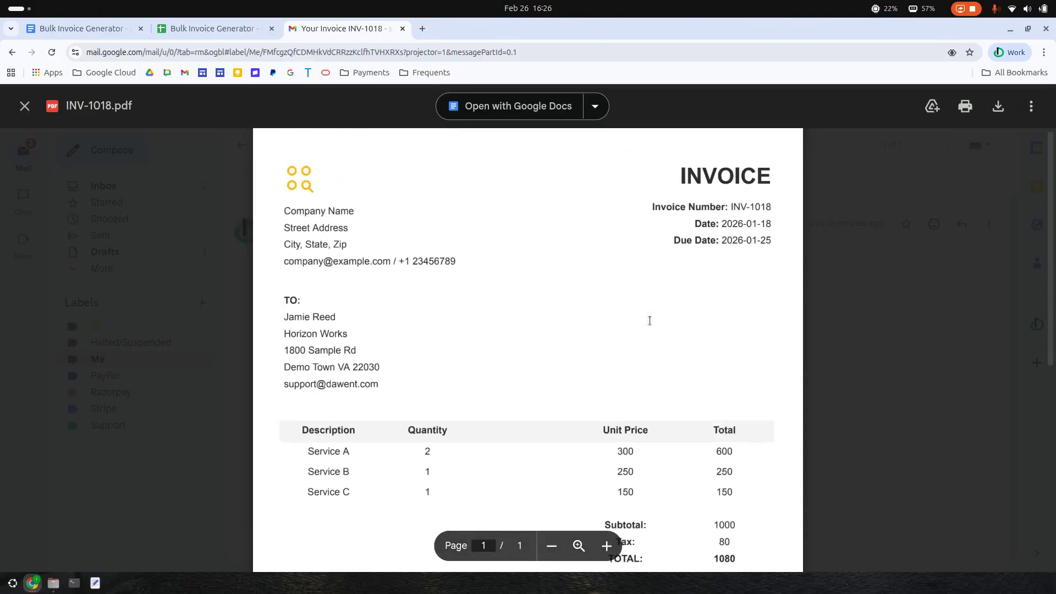
left_click(900, 335)
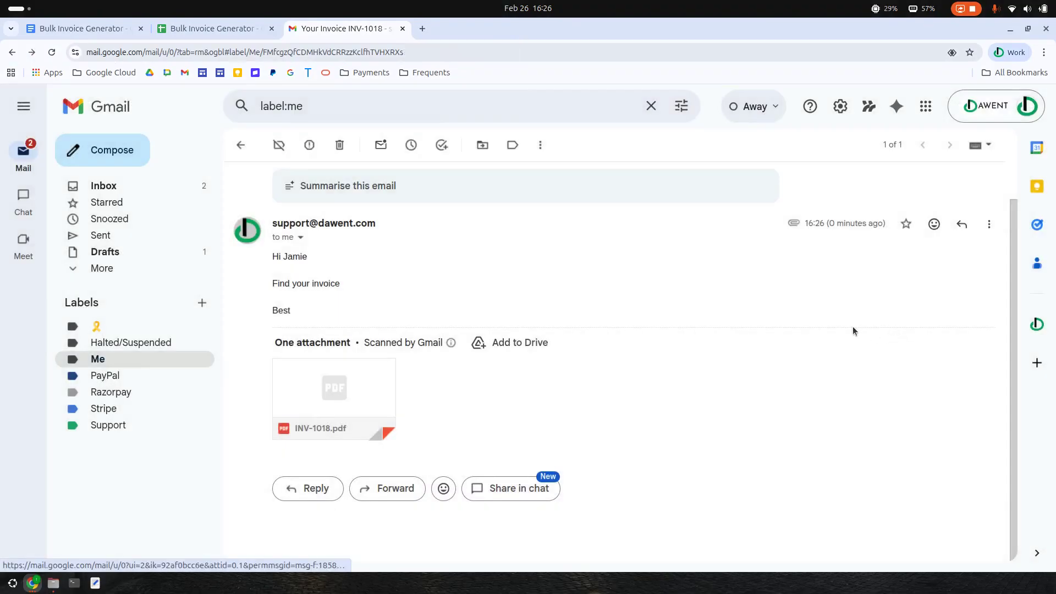
left_click(213, 28)
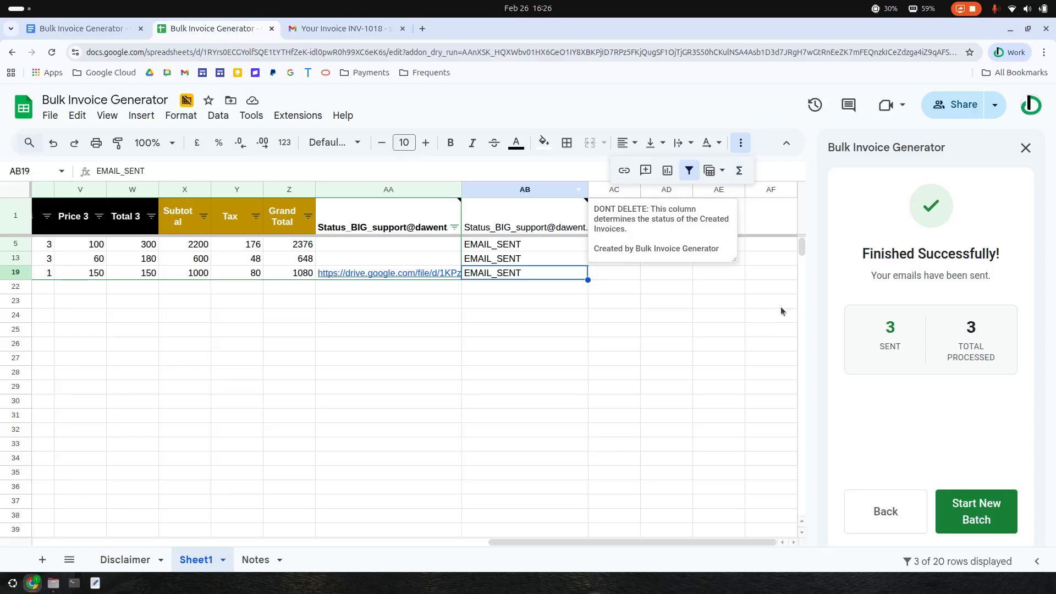
left_click(682, 432)
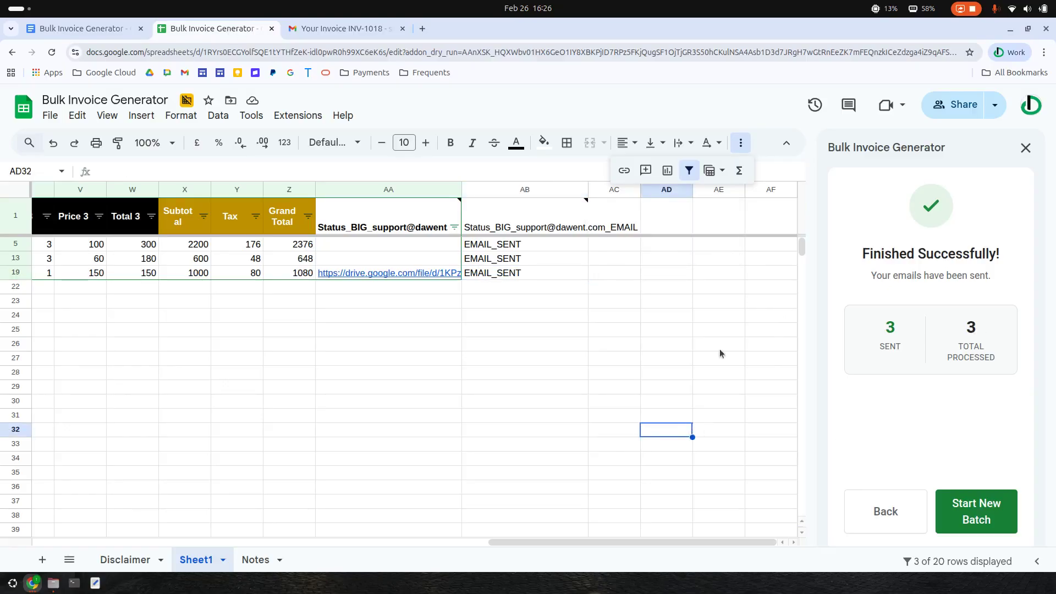